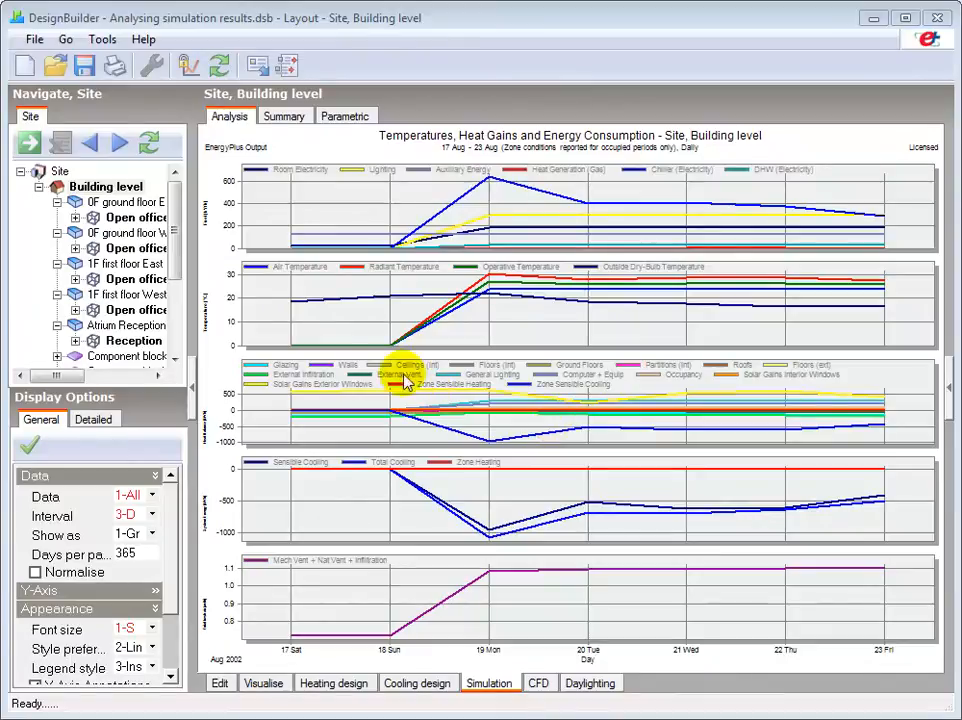
Review the simulation's calculation options, including period, time steps, output data and summary annual reports, and close them without saving
left_click_drag(176, 255, 180, 229)
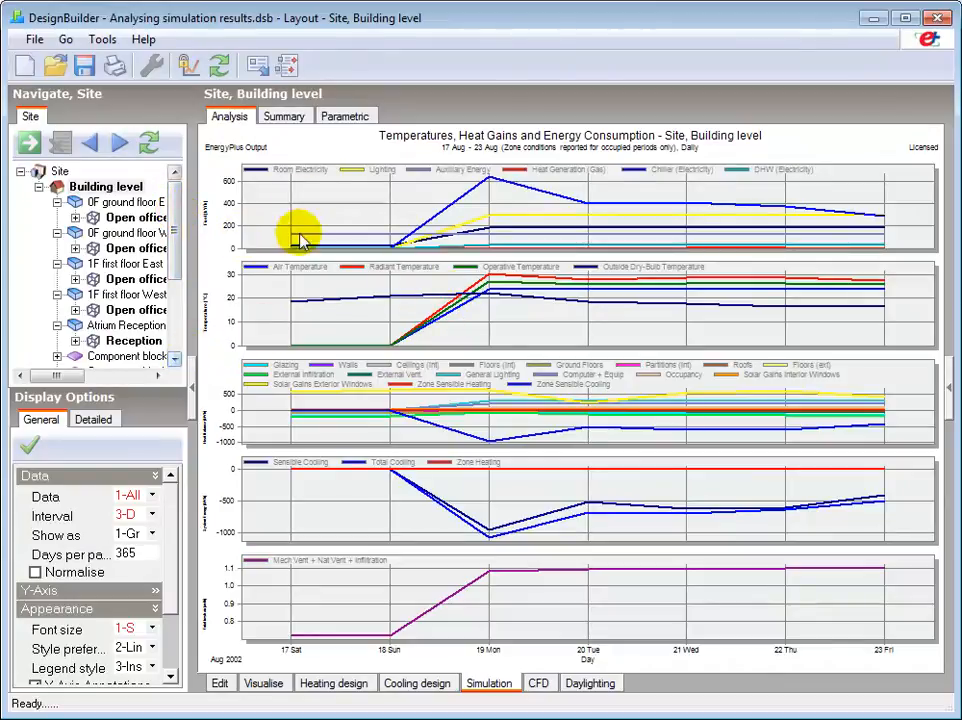
left_click(220, 66)
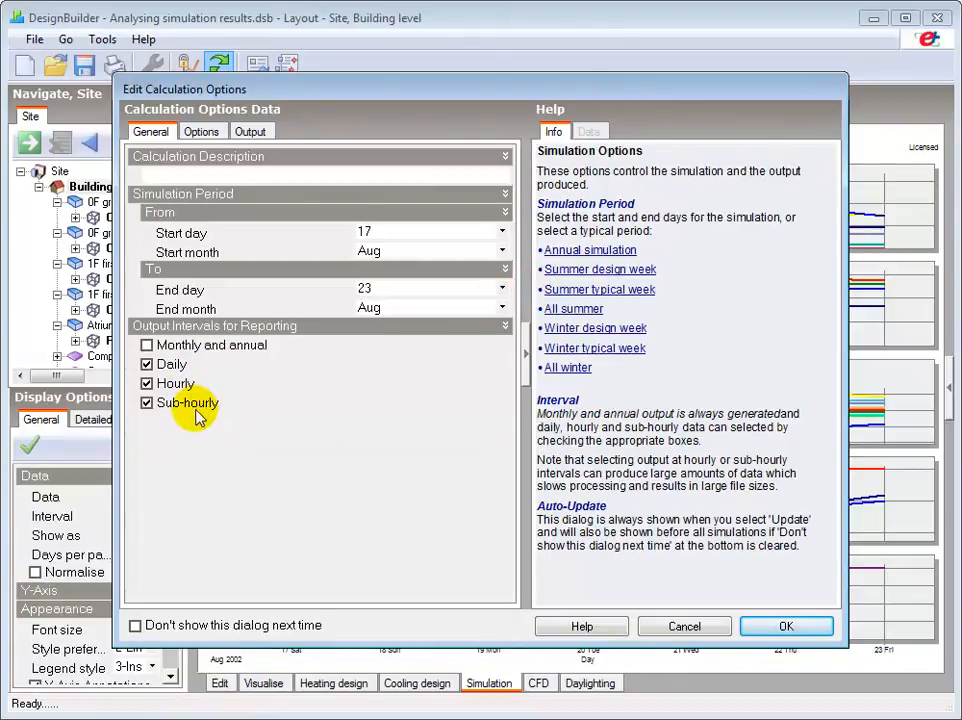
left_click(201, 132)
left_click(346, 194)
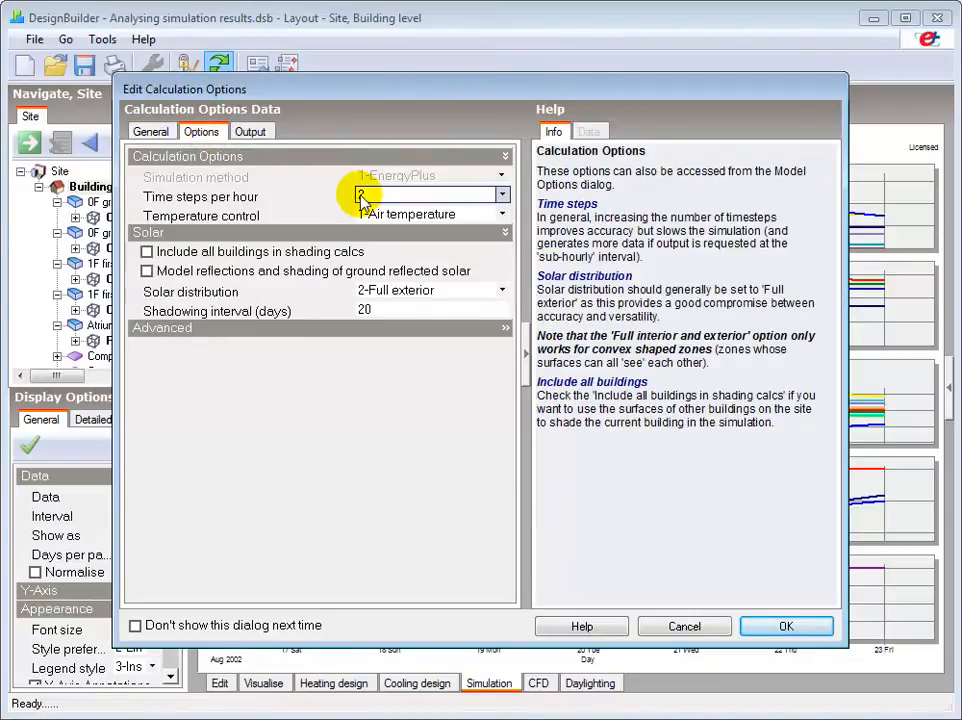
left_click(250, 133)
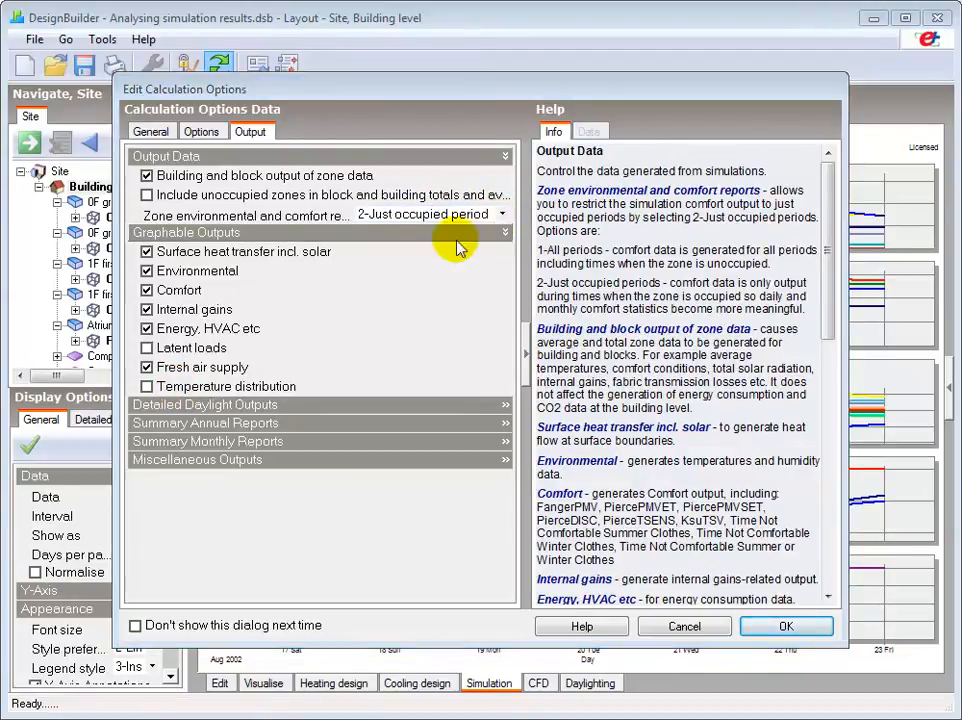
left_click(240, 425)
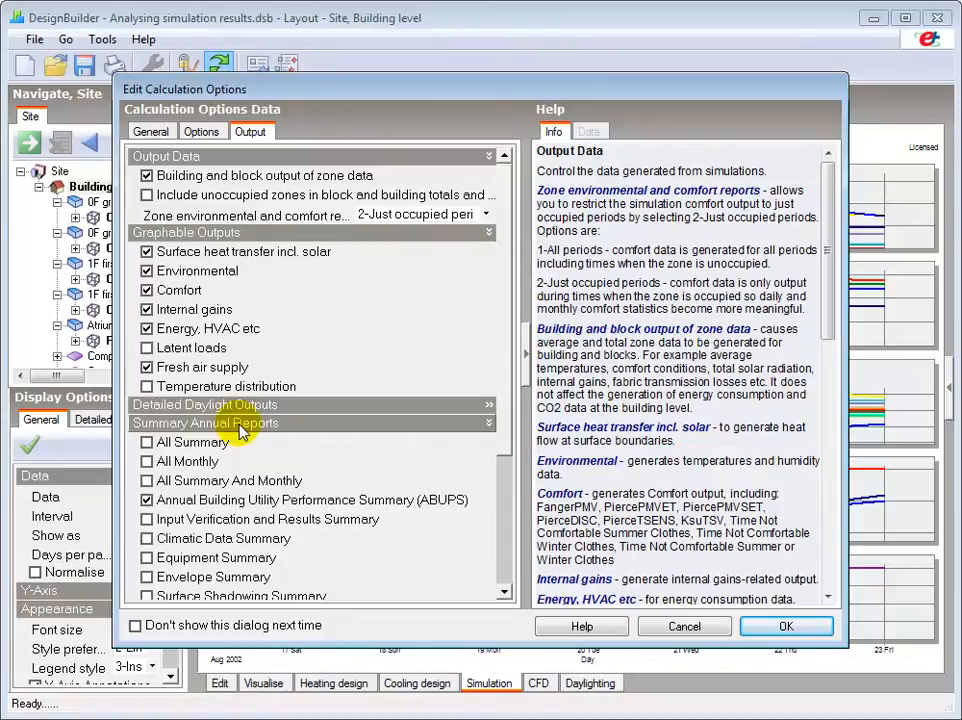
left_click(165, 501)
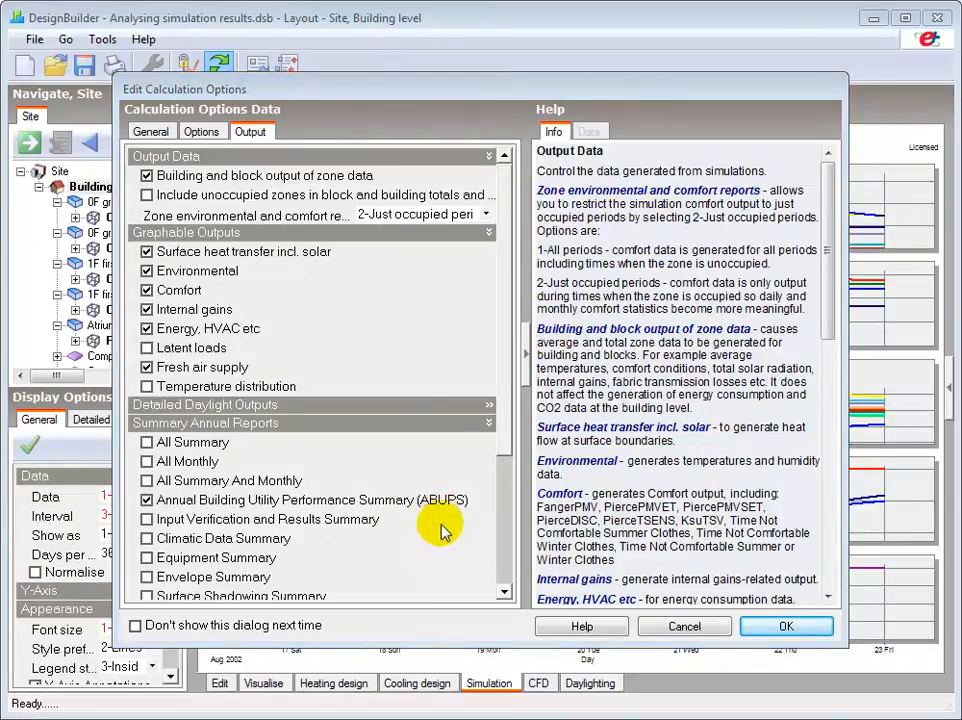
left_click(684, 627)
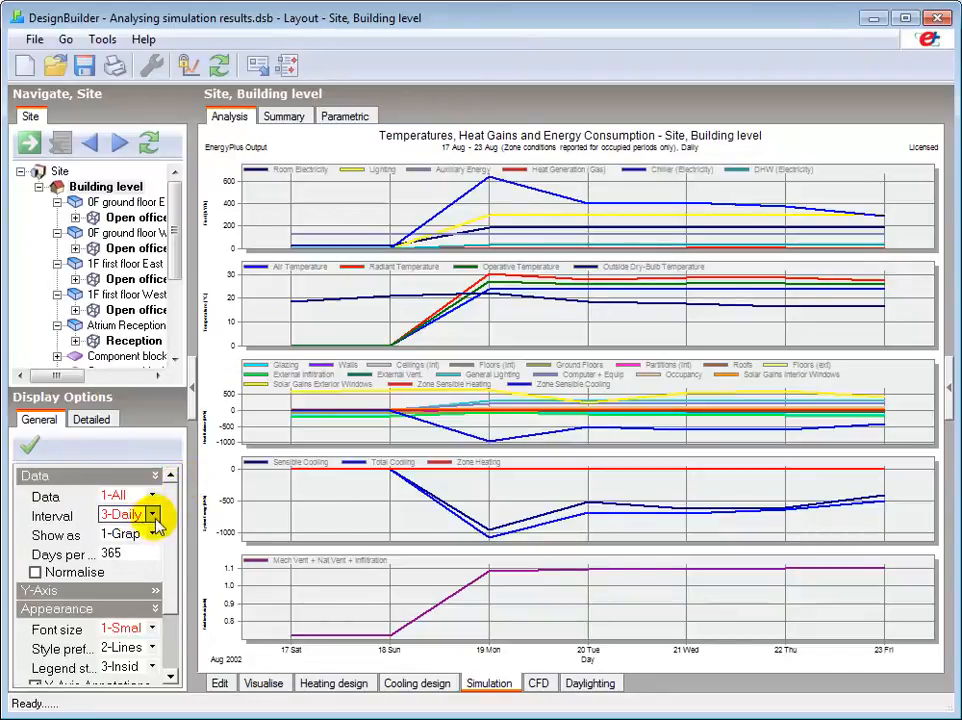
Try to display the building results at a monthly interval, and return the interval to daily
left_click(151, 514)
left_click(135, 549)
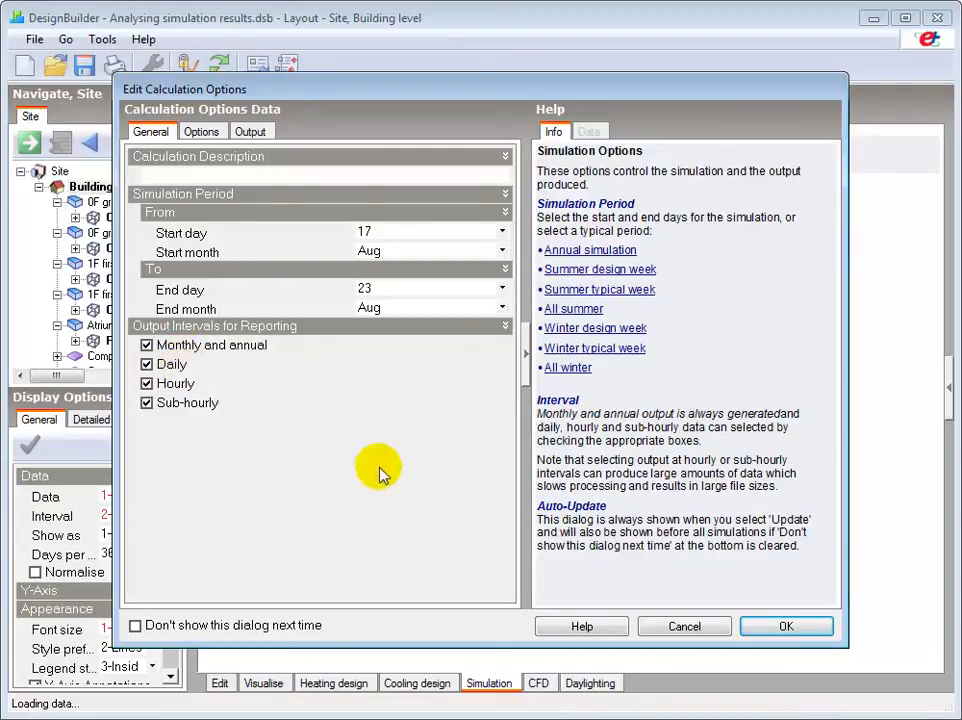
left_click(670, 628)
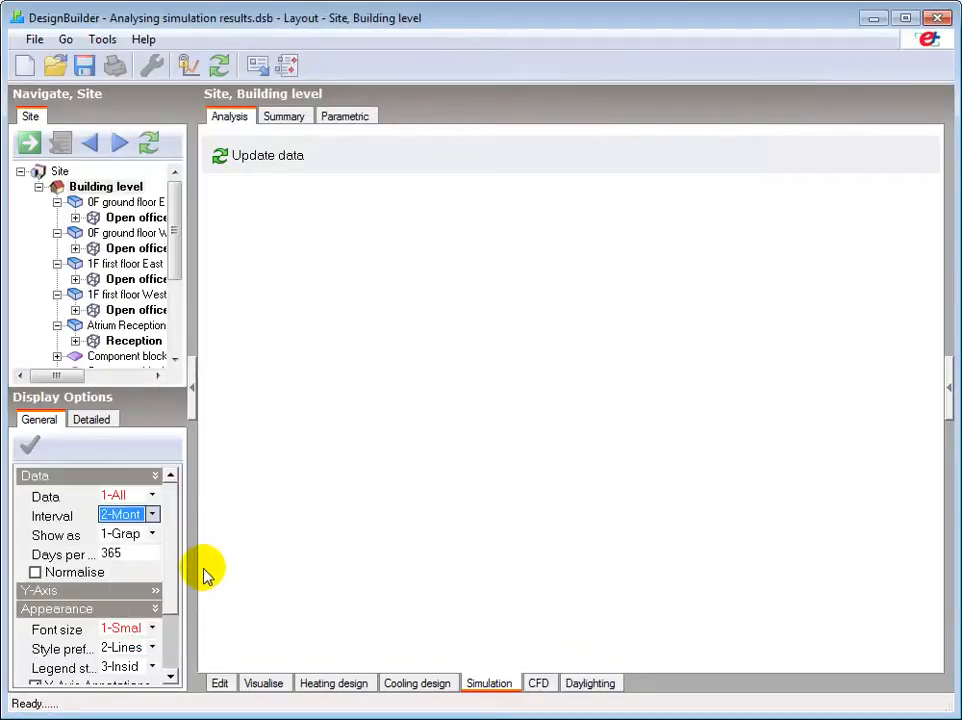
left_click(154, 515)
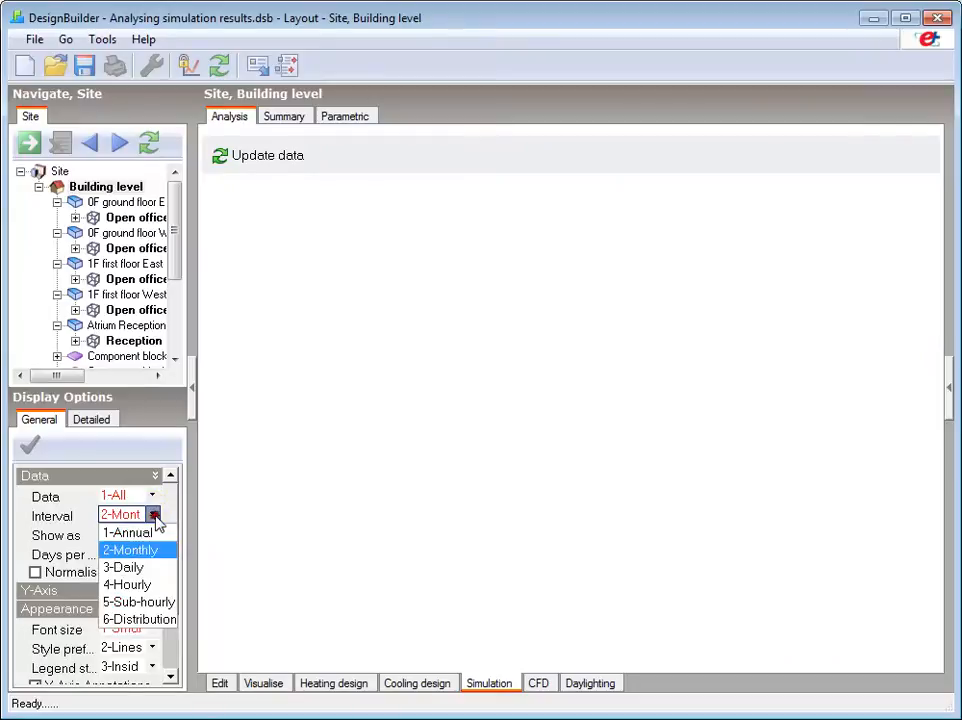
left_click(140, 569)
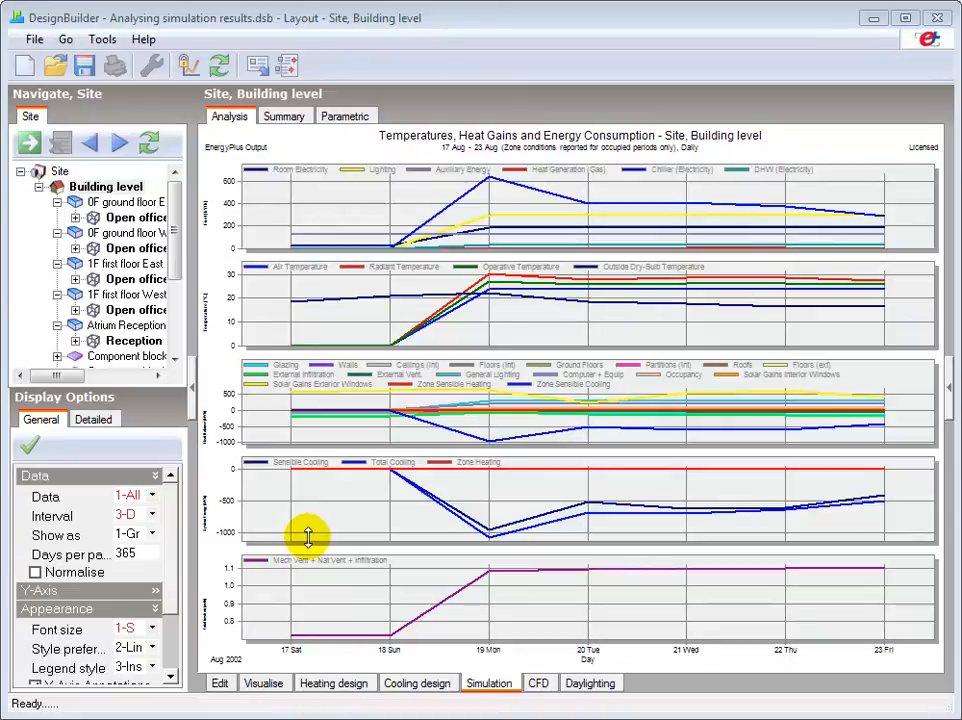
Display the building results at a sub-hourly interval and set the graph font size to medium
left_click(152, 514)
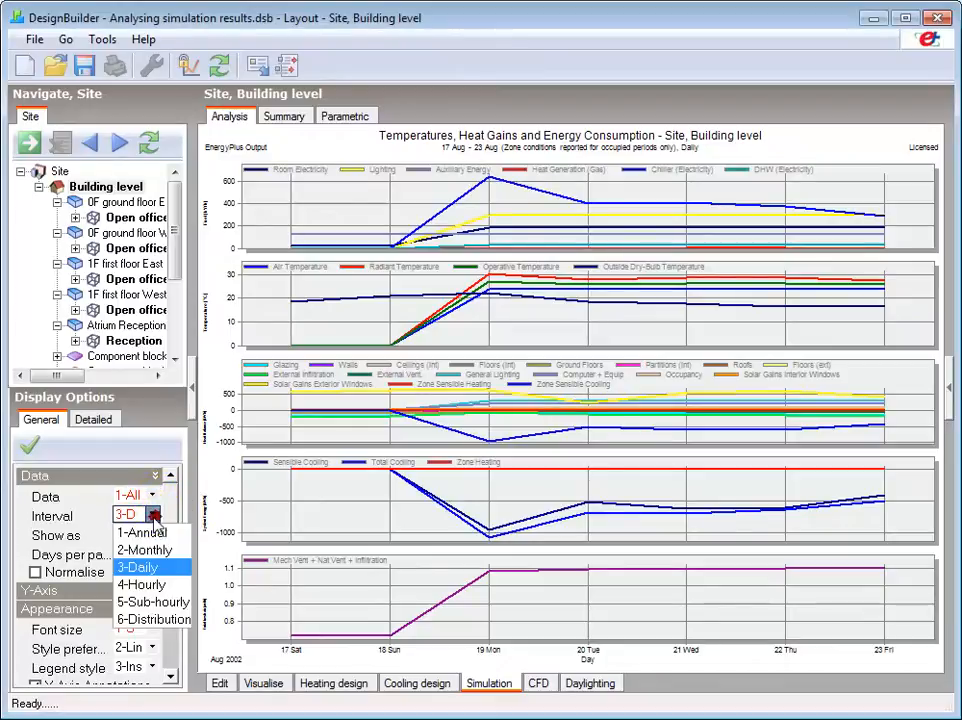
left_click(148, 603)
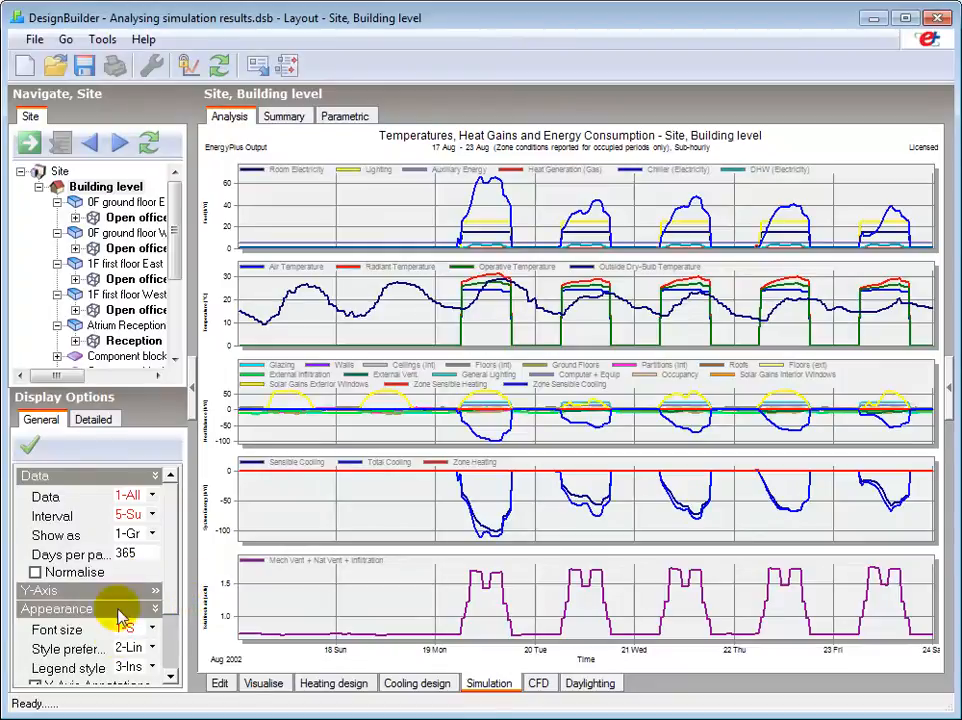
left_click(131, 648)
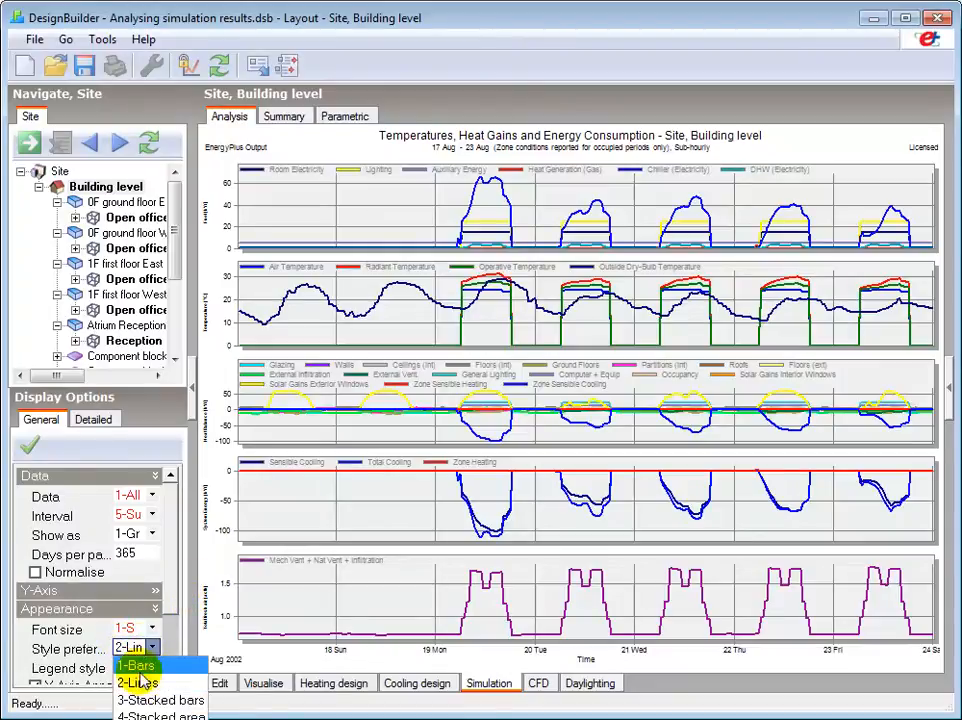
left_click(155, 644)
left_click(150, 628)
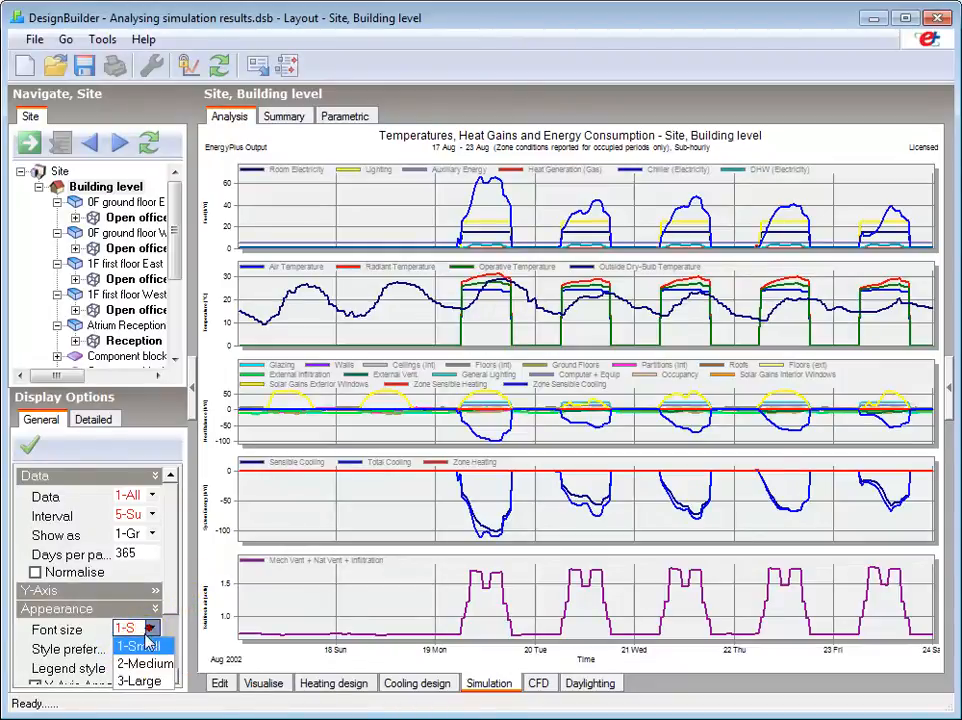
left_click(143, 663)
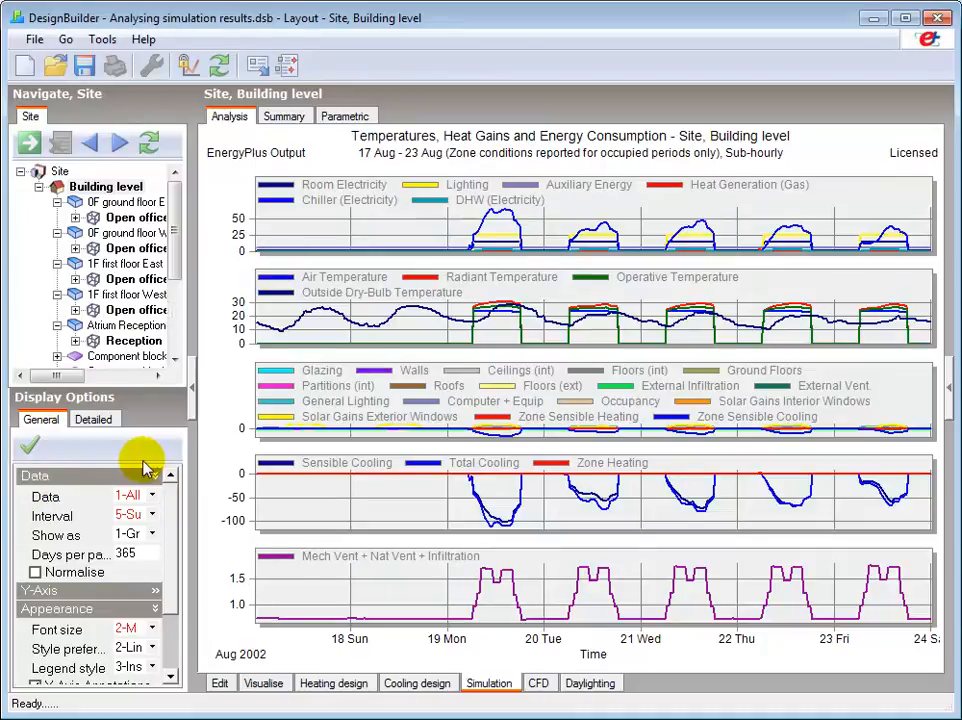
Look over the simulation analysis help and the data types available for display
left_click(948, 400)
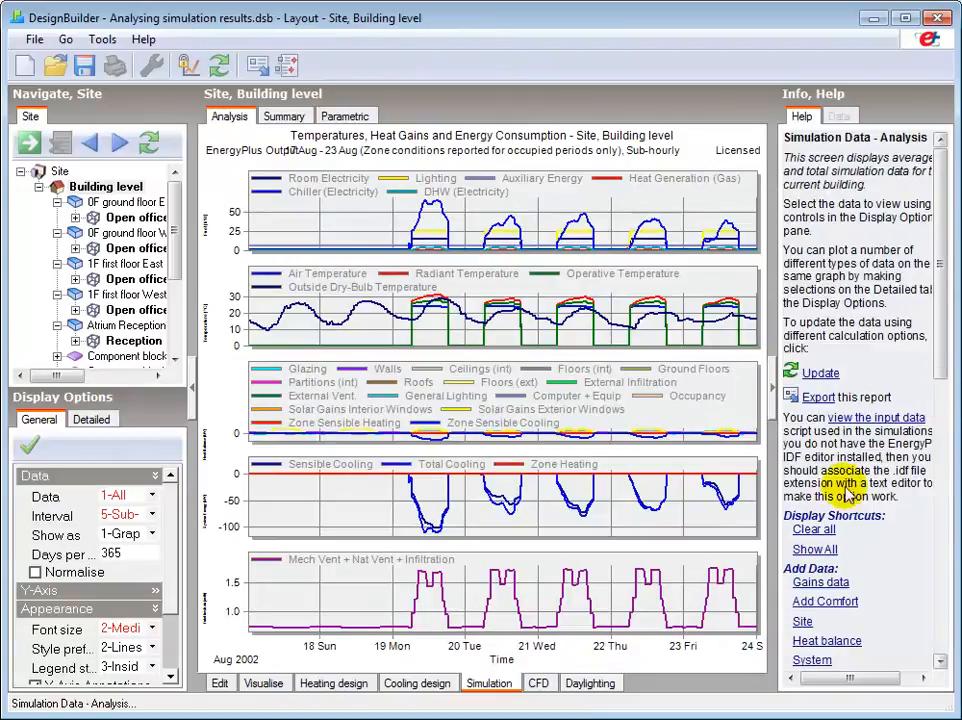
left_click(774, 390)
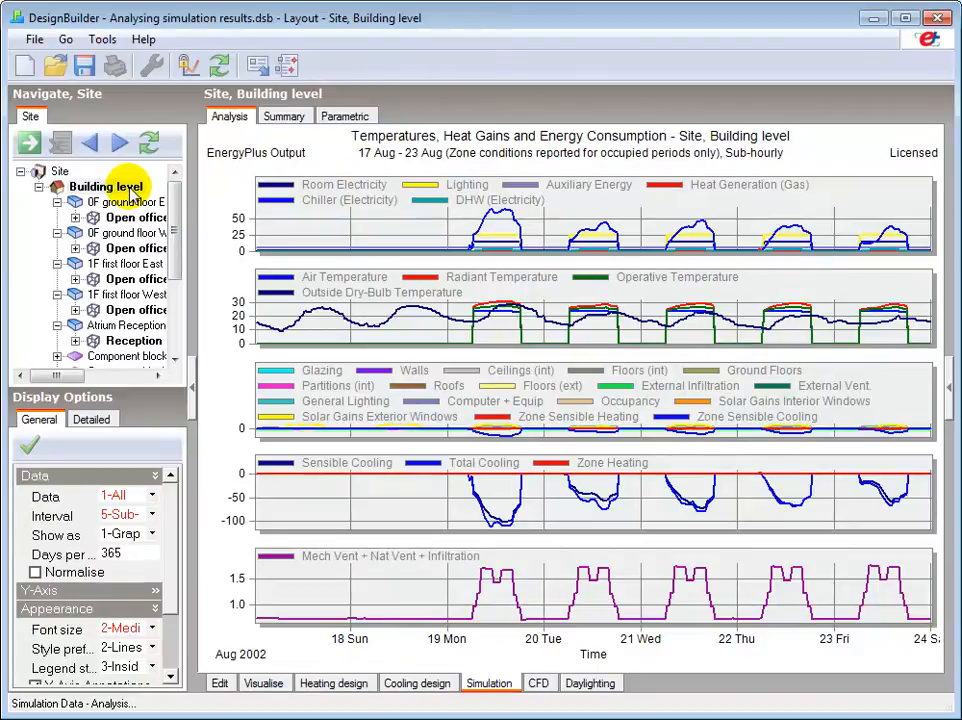
left_click(153, 496)
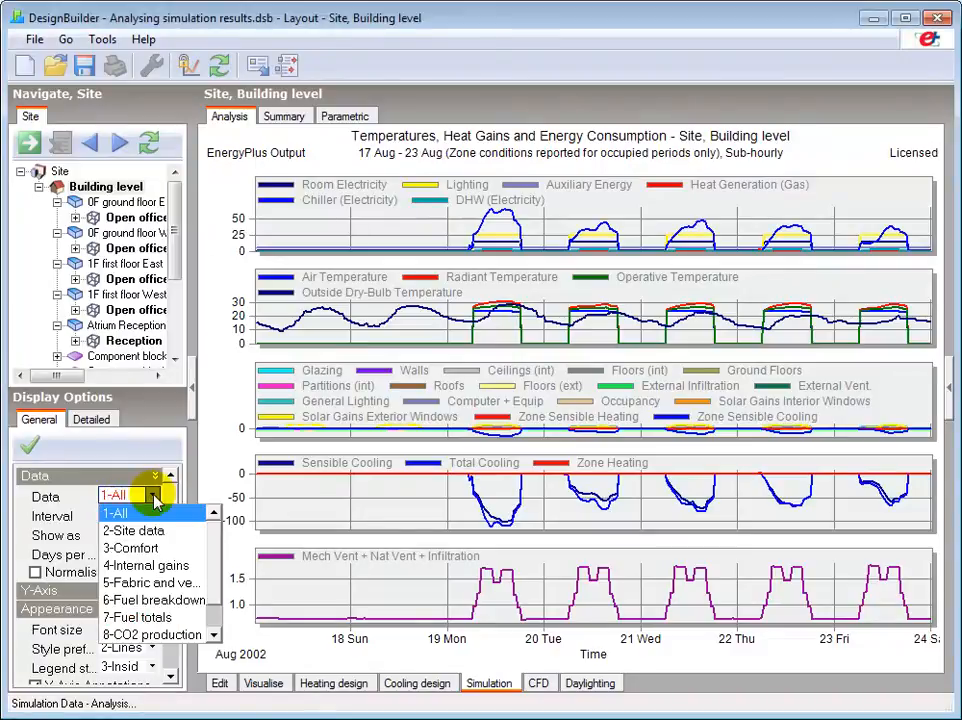
left_click(154, 496)
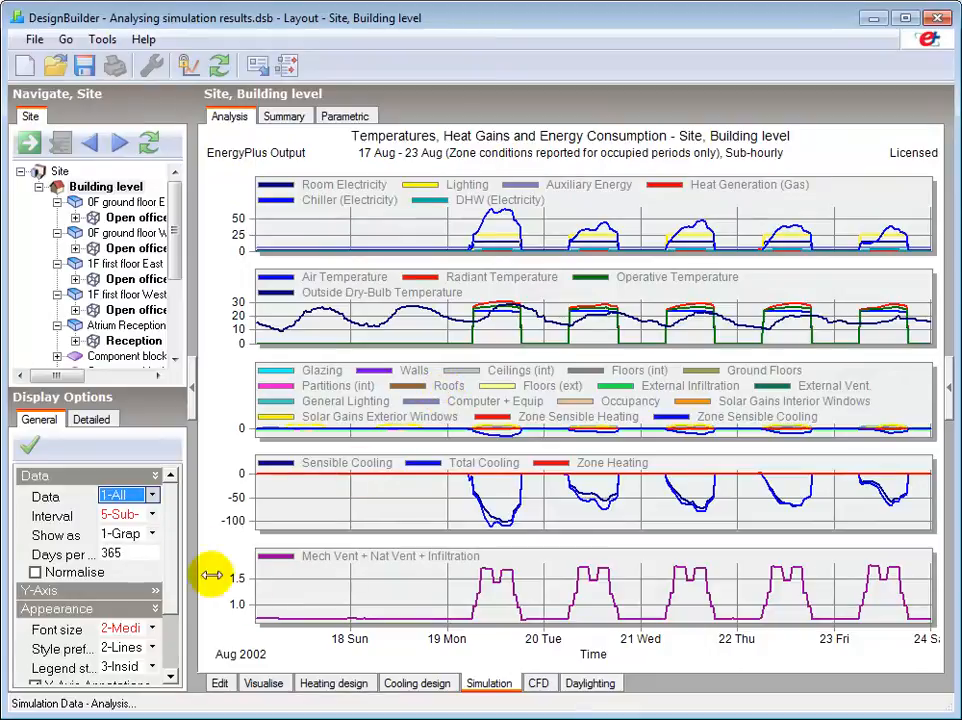
View the building's site data graphs, followed by its comfort graphs
left_click(152, 496)
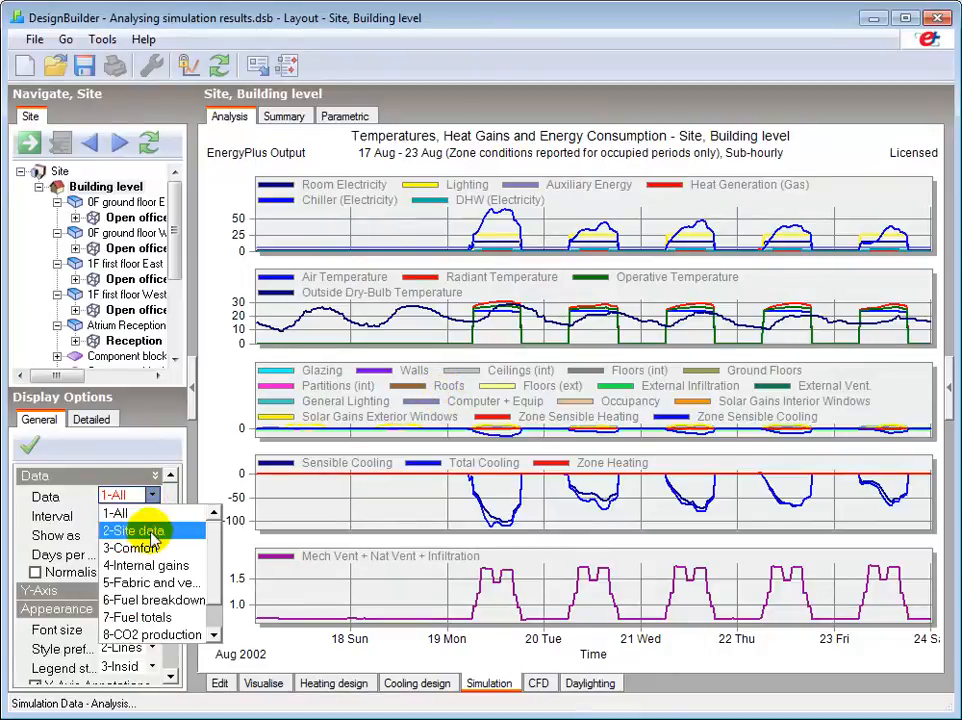
left_click(148, 530)
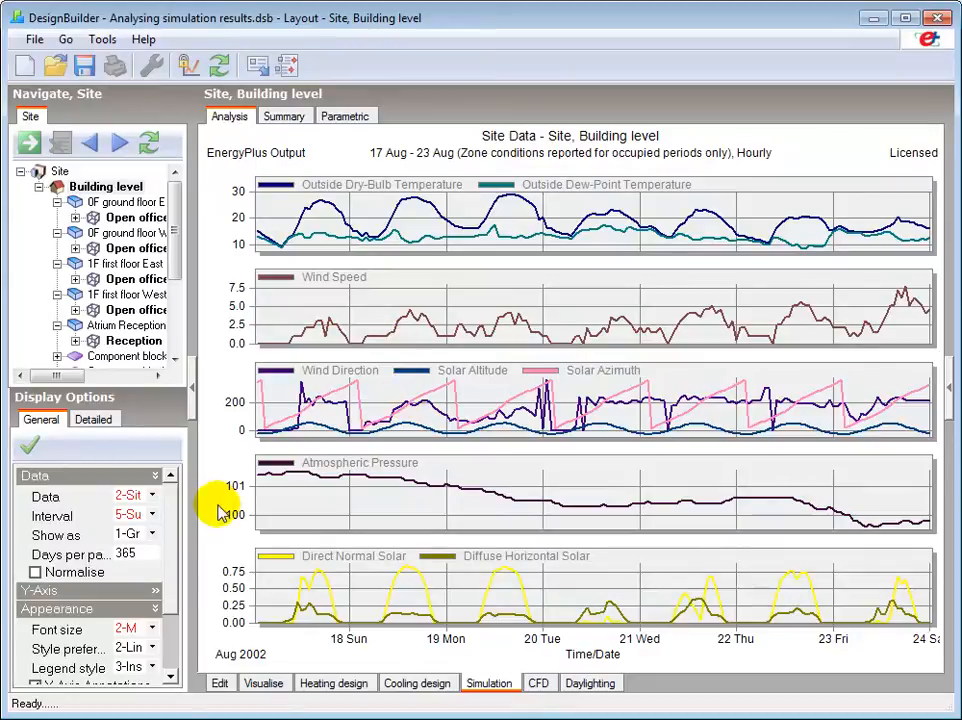
left_click(154, 497)
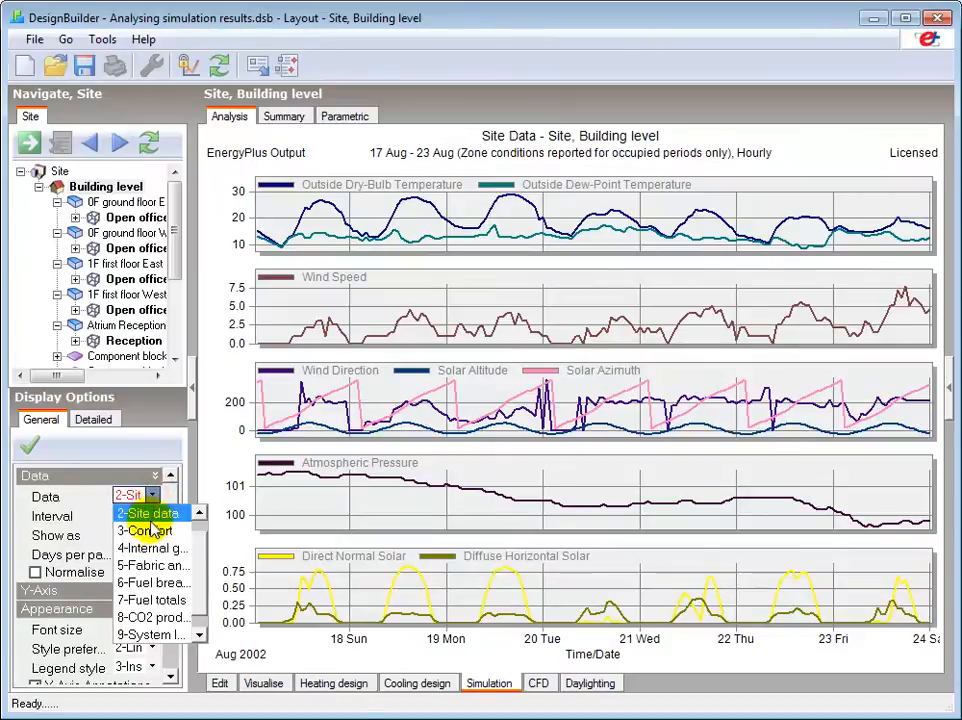
left_click(148, 531)
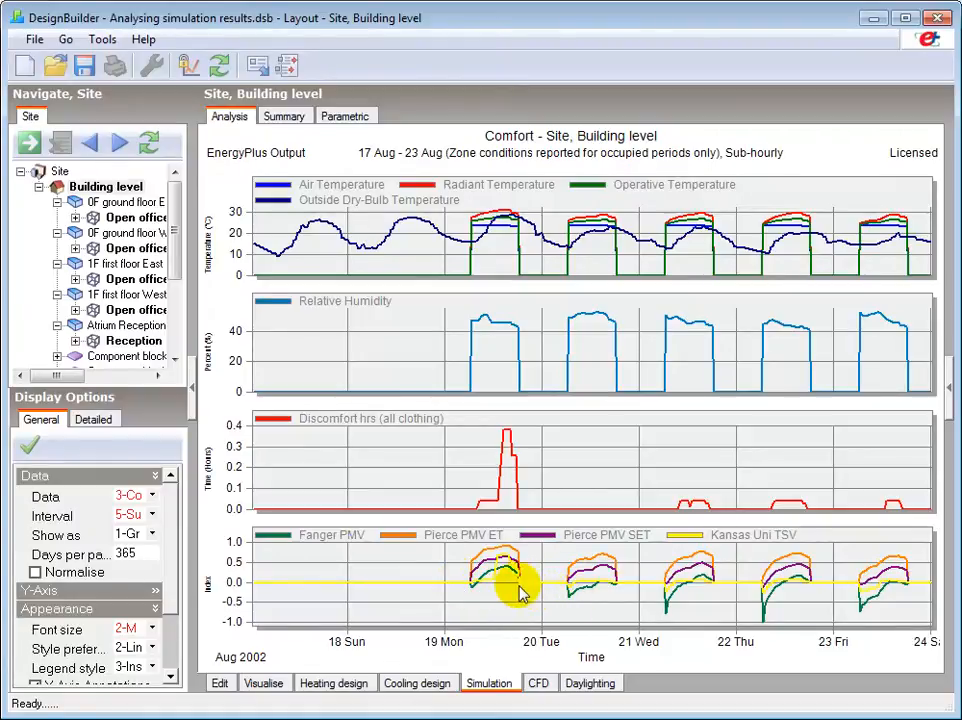
View the building's internal gains graph, followed by its fabric and ventilation graphs
left_click(152, 495)
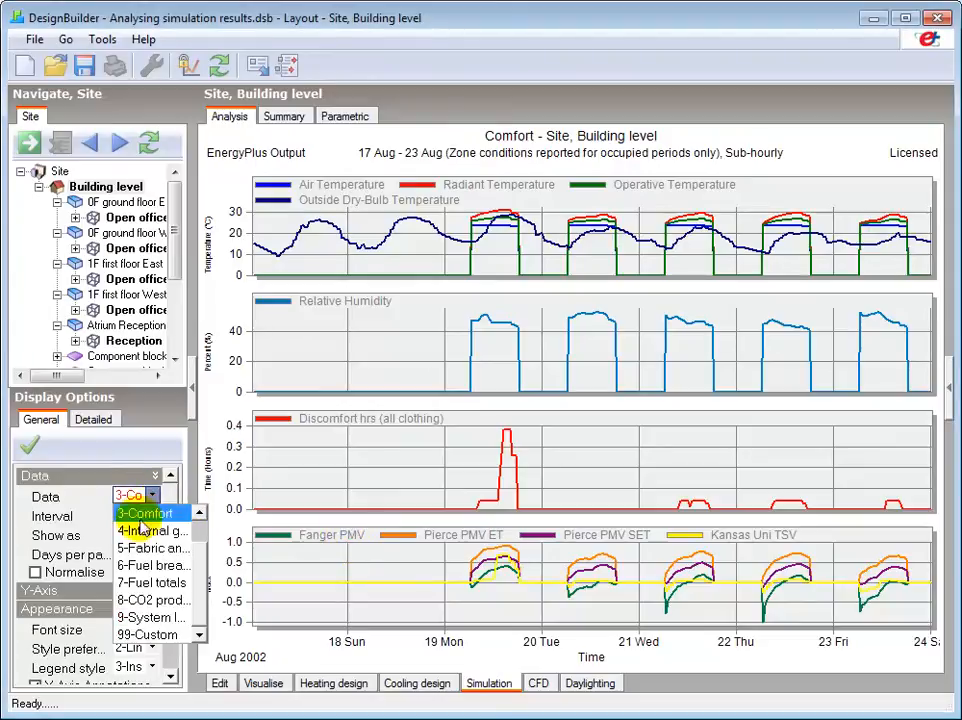
left_click(146, 530)
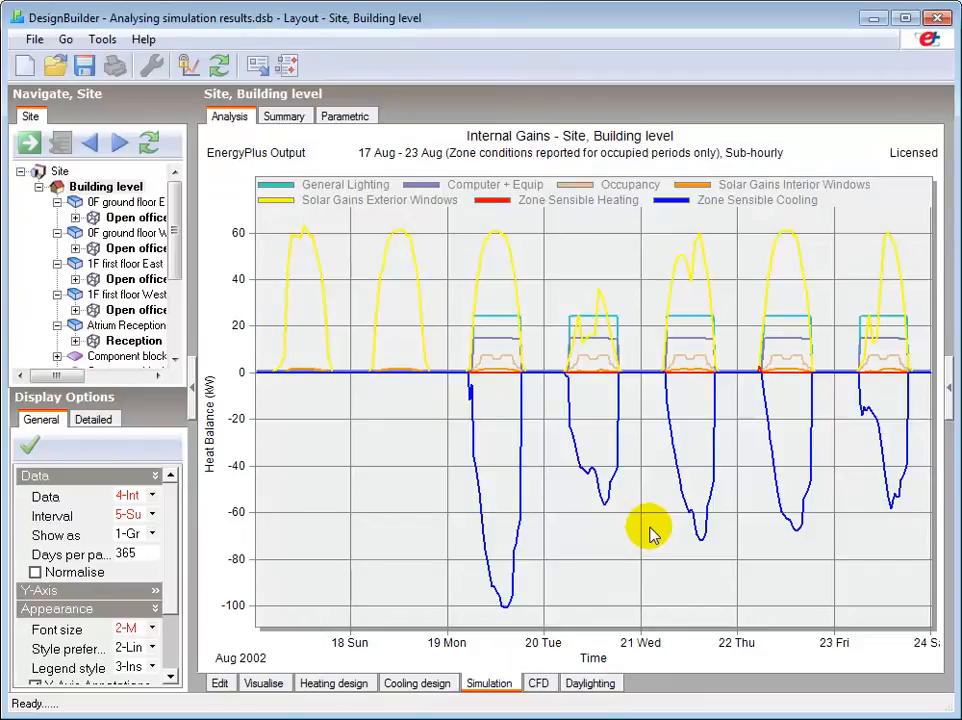
left_click(152, 495)
left_click(150, 550)
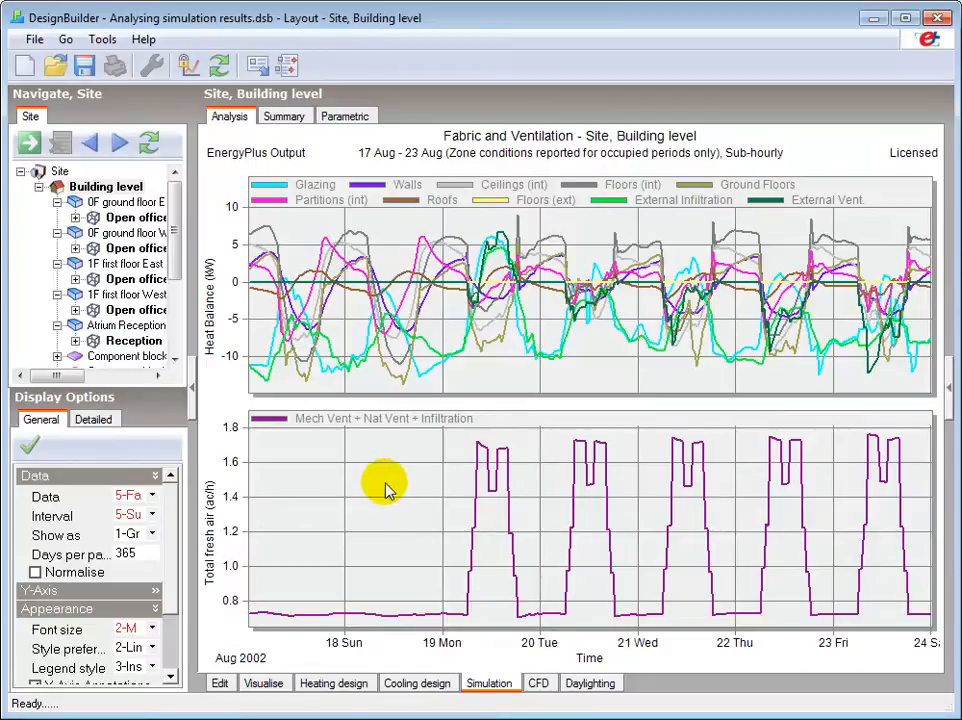
View the building's fuel breakdown graph, followed by its fuel totals graph
left_click(133, 494)
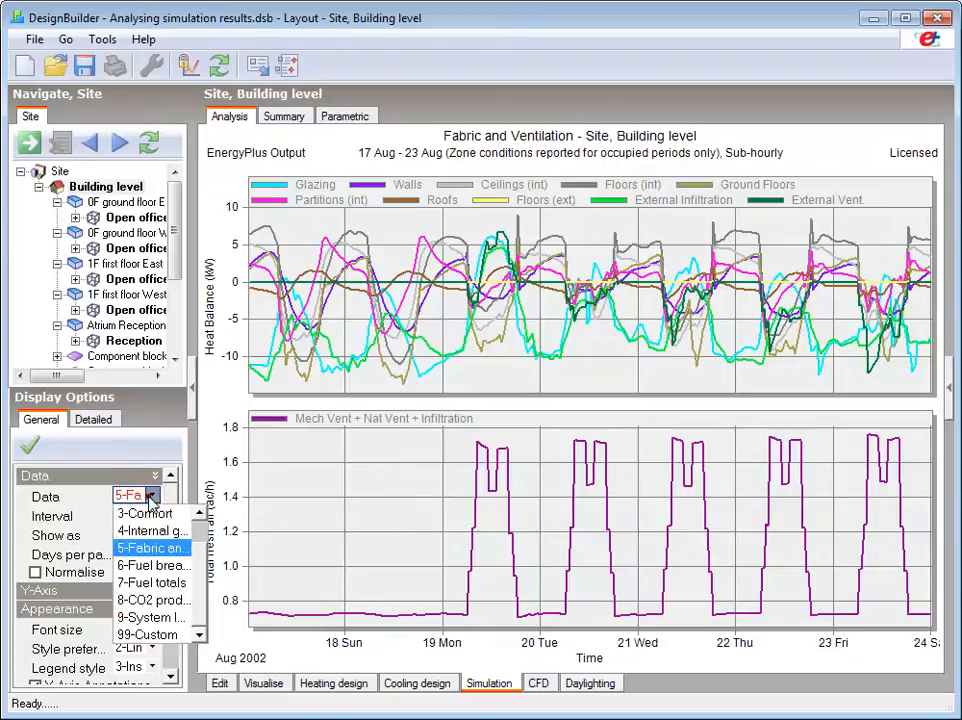
left_click(150, 566)
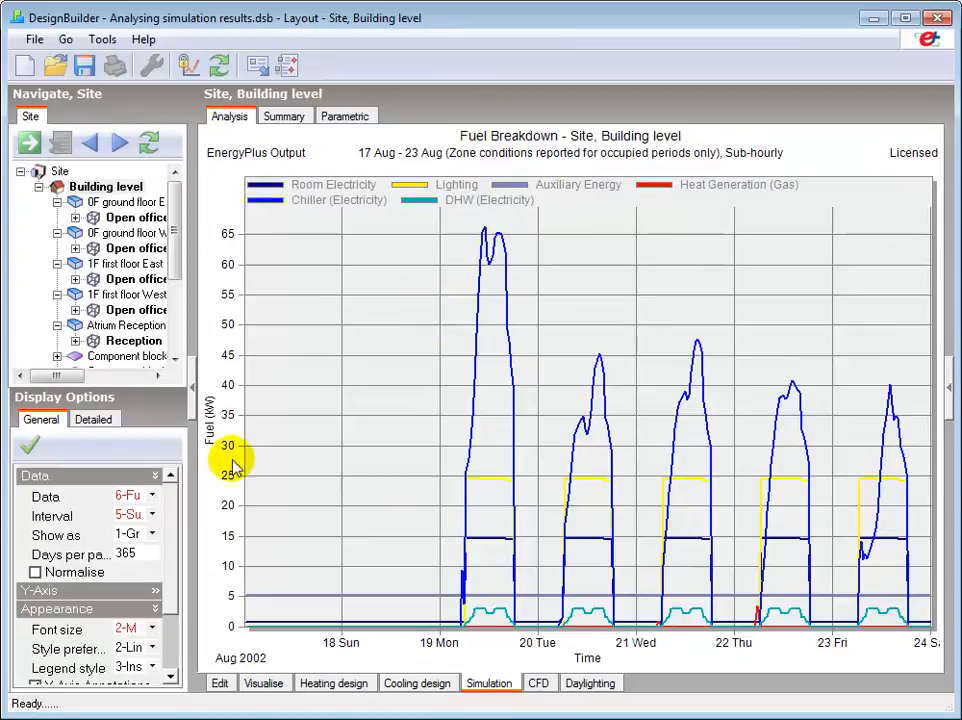
left_click(152, 495)
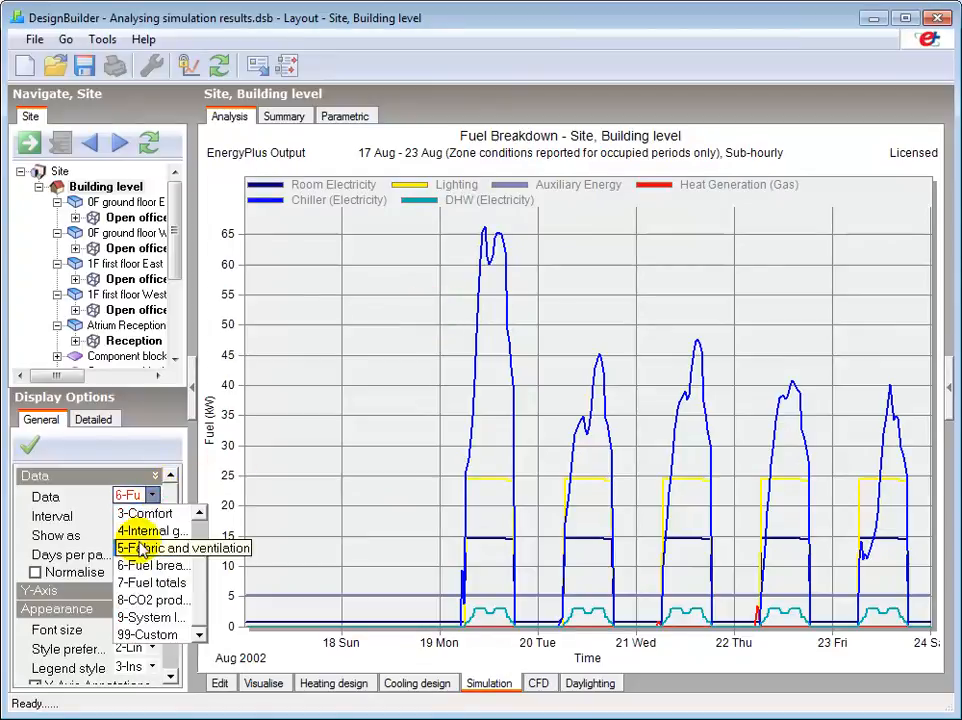
left_click(133, 581)
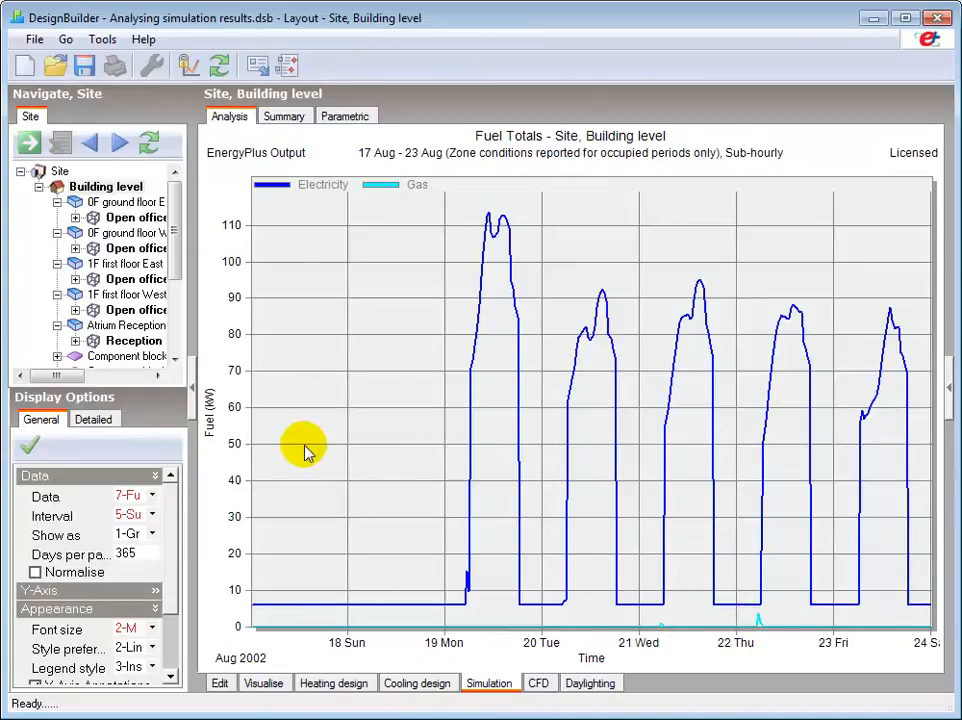
View the building's CO2 production graph, followed by its system loads graph
left_click(151, 495)
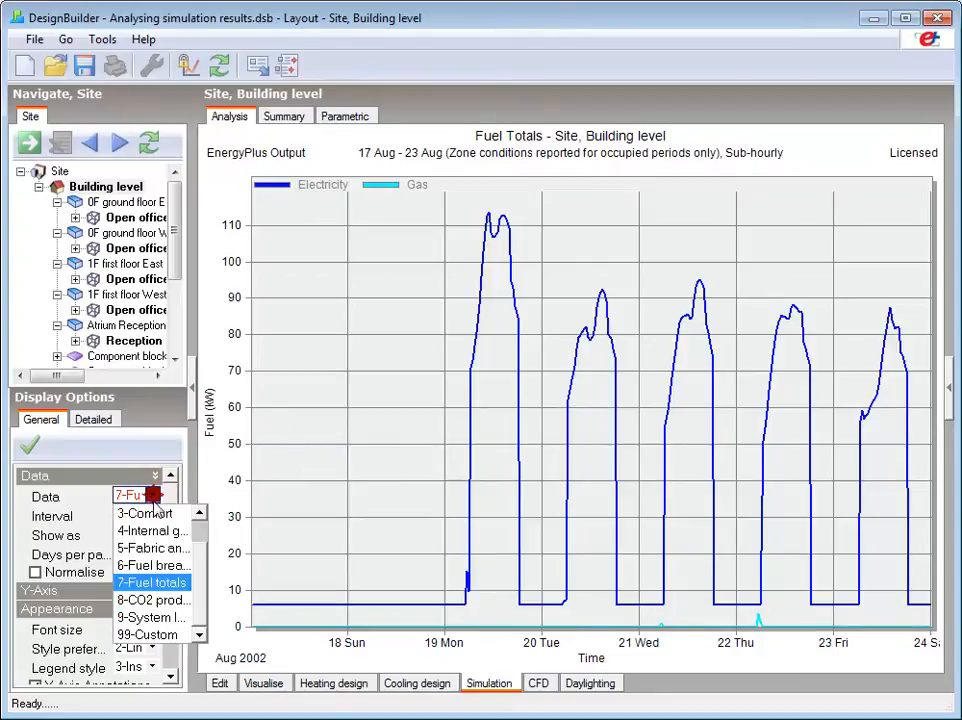
left_click(150, 600)
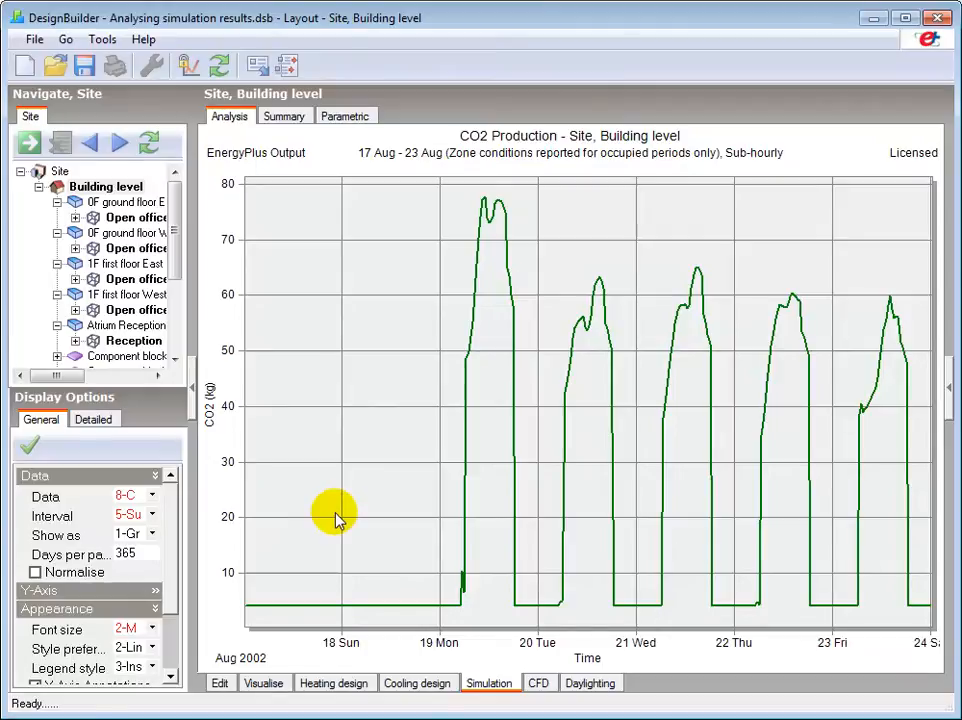
left_click(152, 495)
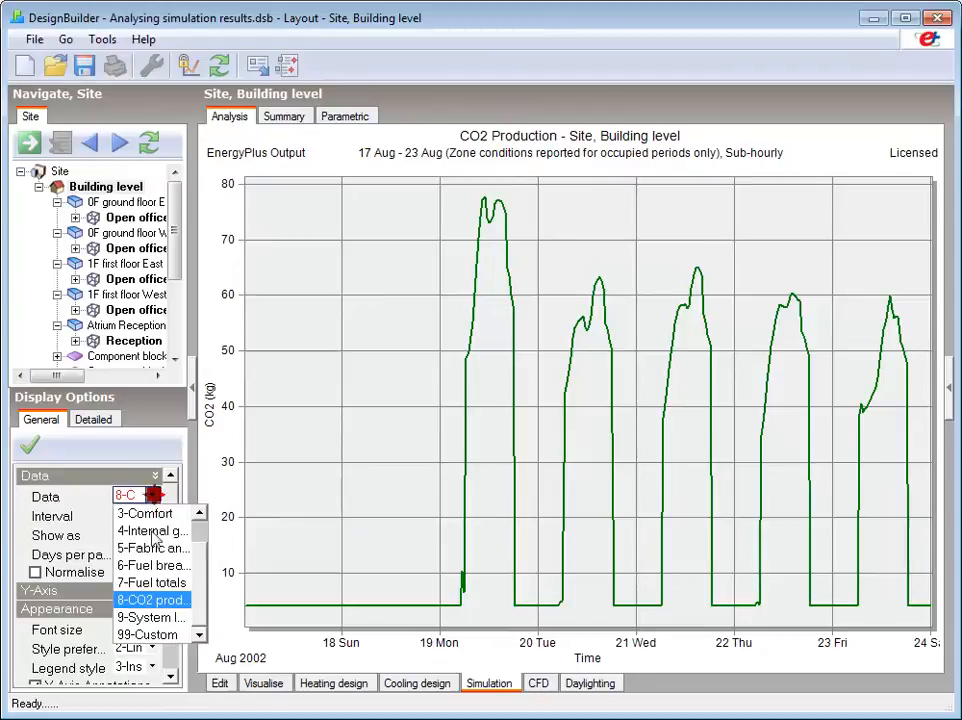
left_click(140, 617)
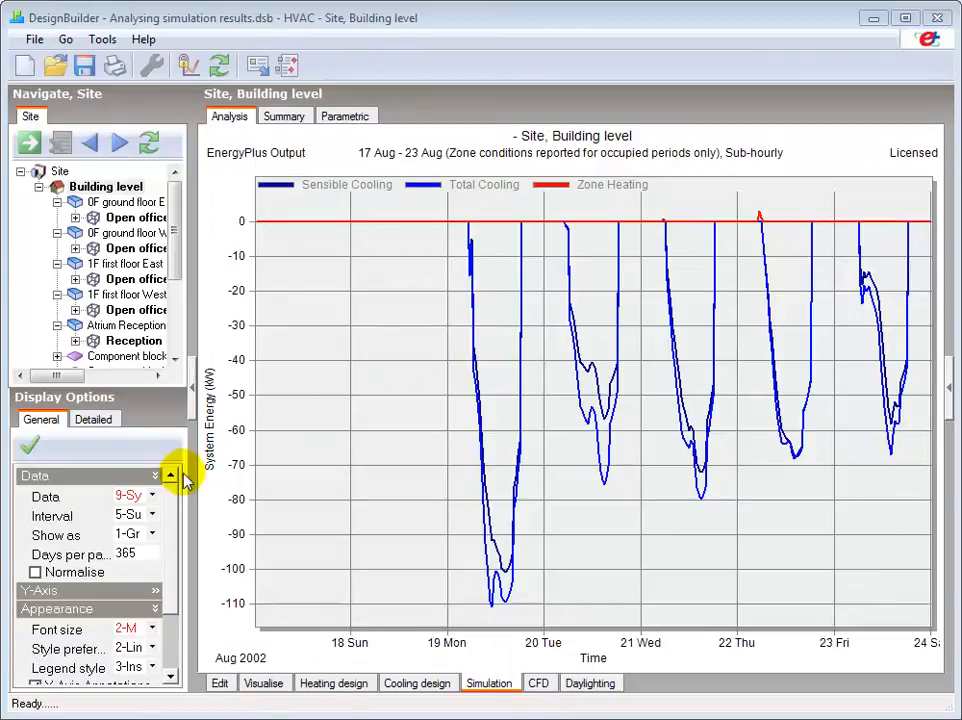
View the building's internal gains graph again and check which other output data types can be plotted
left_click(152, 495)
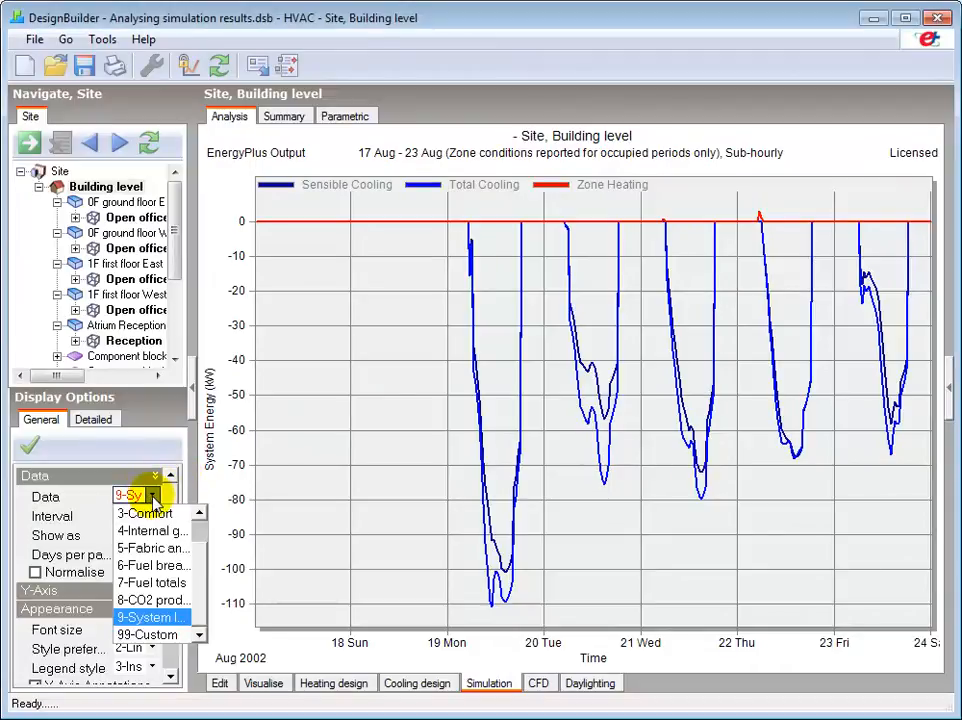
left_click(150, 531)
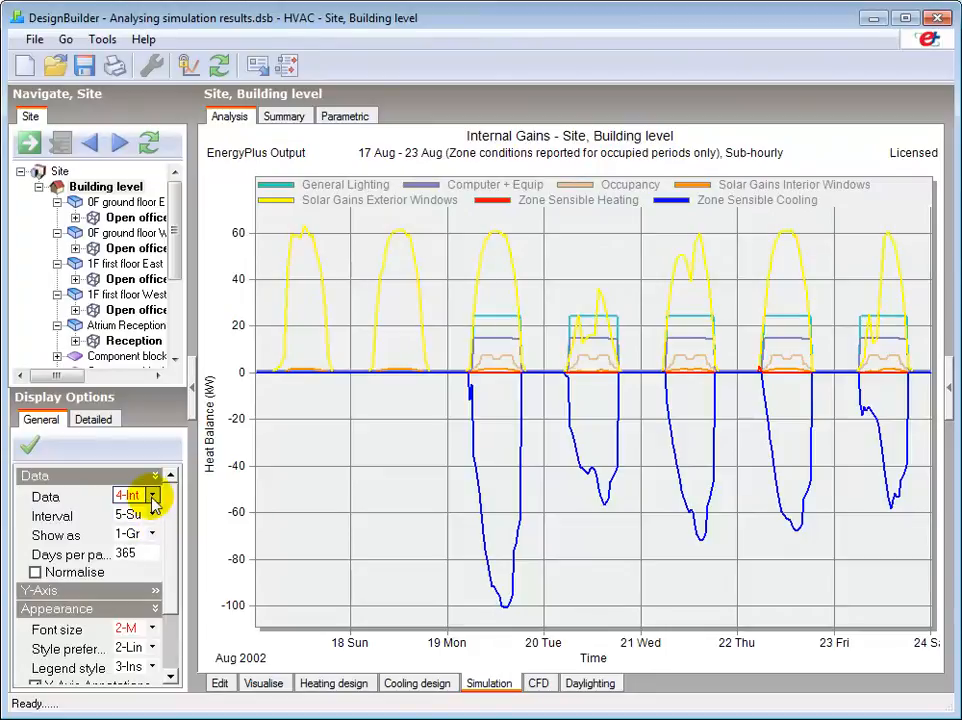
left_click(152, 495)
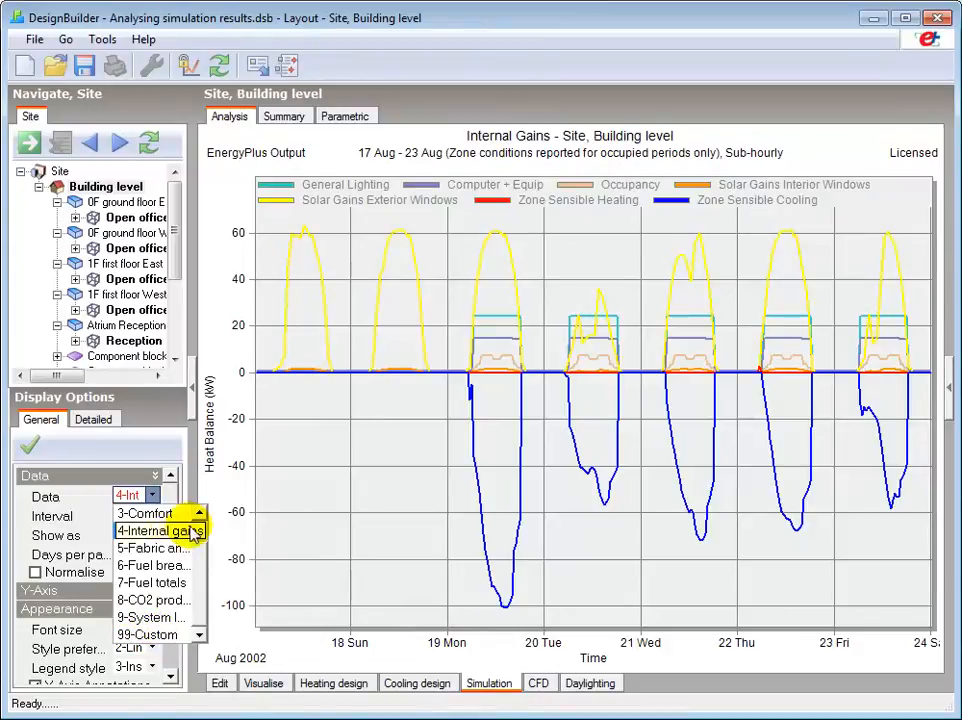
left_click(157, 496)
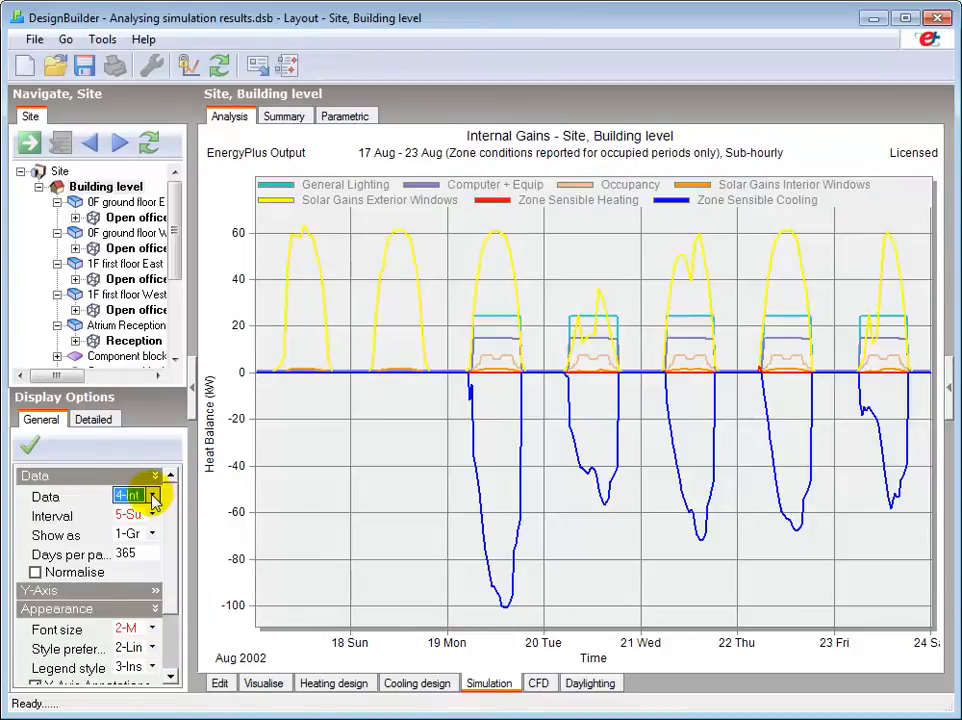
Examine the summary report for the building, from site and source energy through end uses to utility use per floor area
left_click(286, 117)
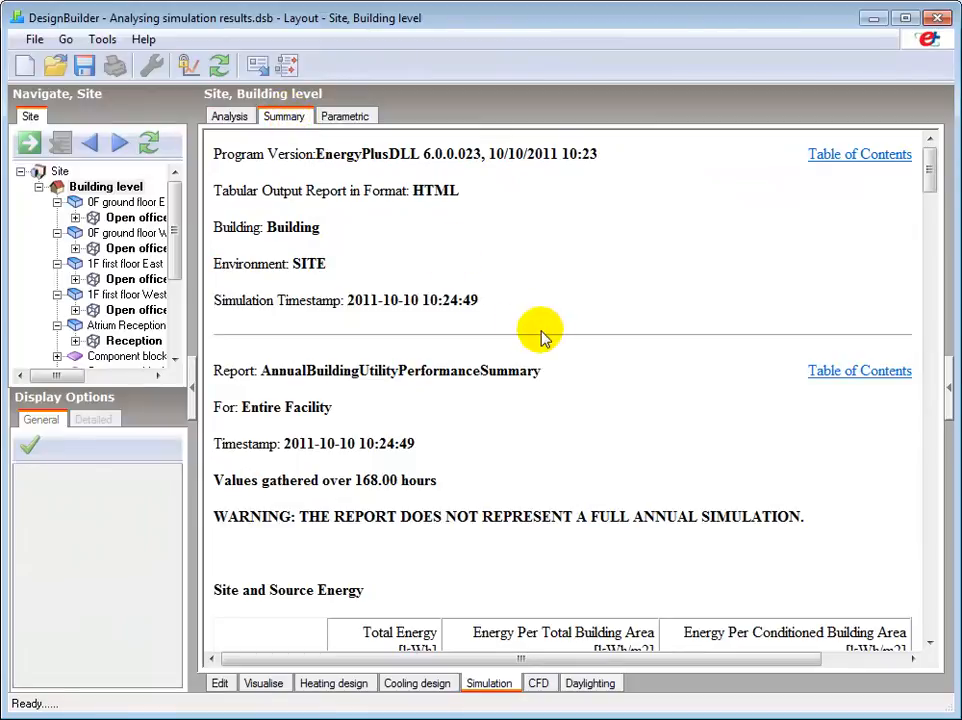
scroll(520, 325, "down", 2)
scroll(520, 325, "down", 8)
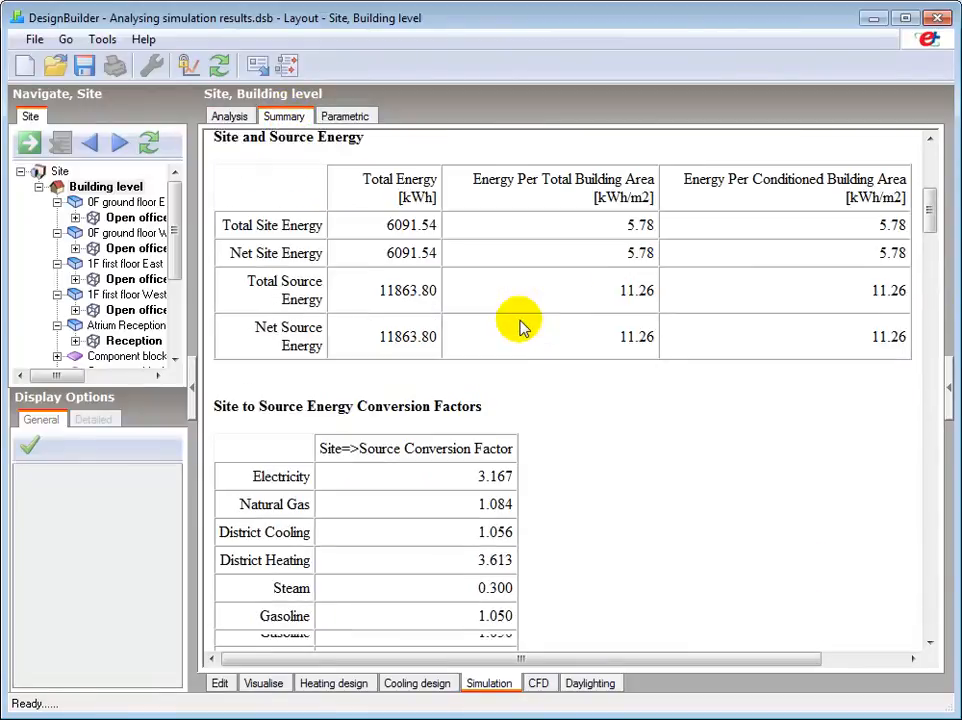
scroll(520, 325, "down", 11)
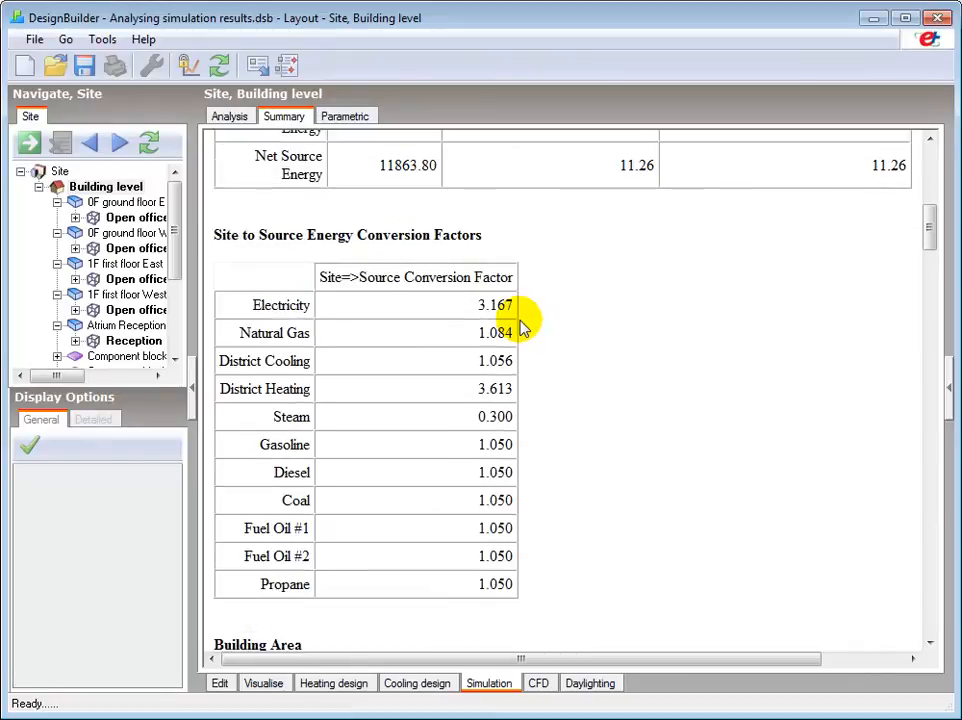
scroll(520, 325, "down", 3)
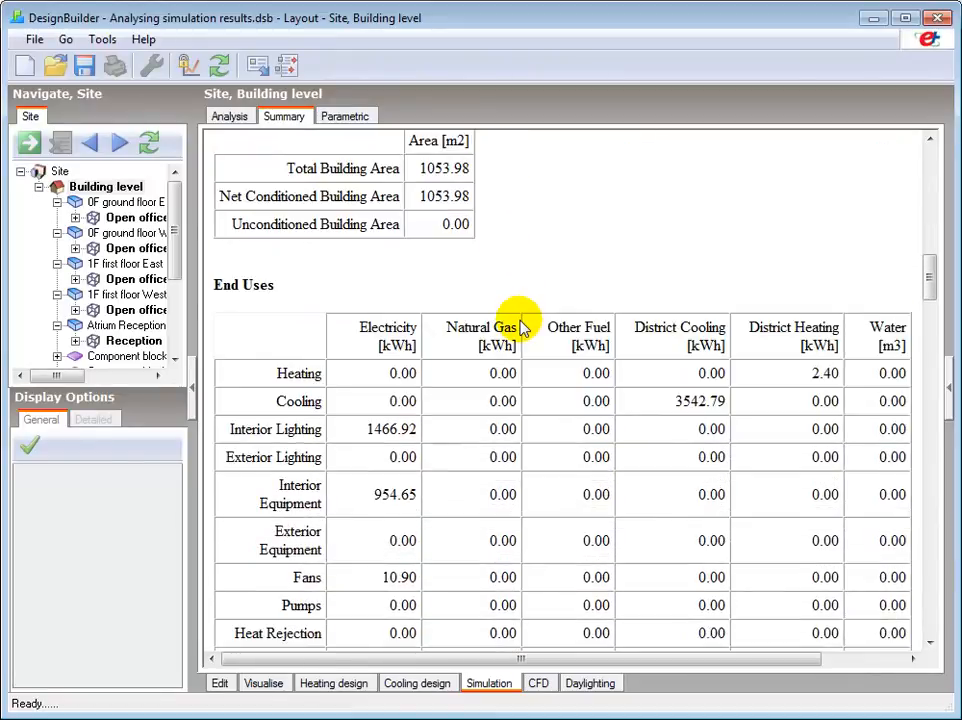
scroll(520, 325, "down", 2)
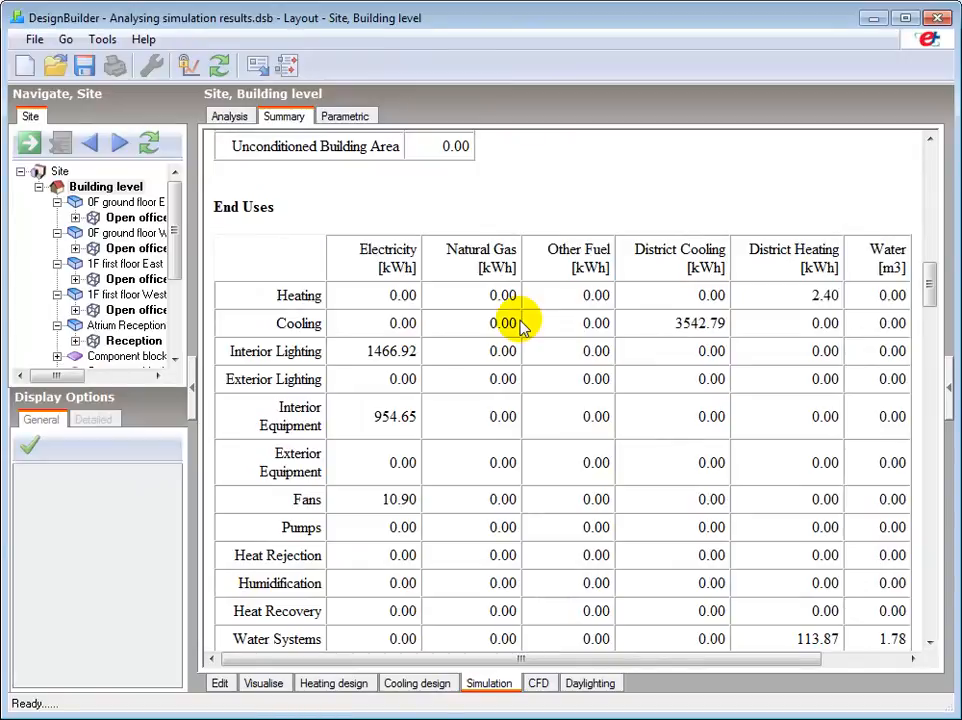
scroll(520, 325, "down", 2)
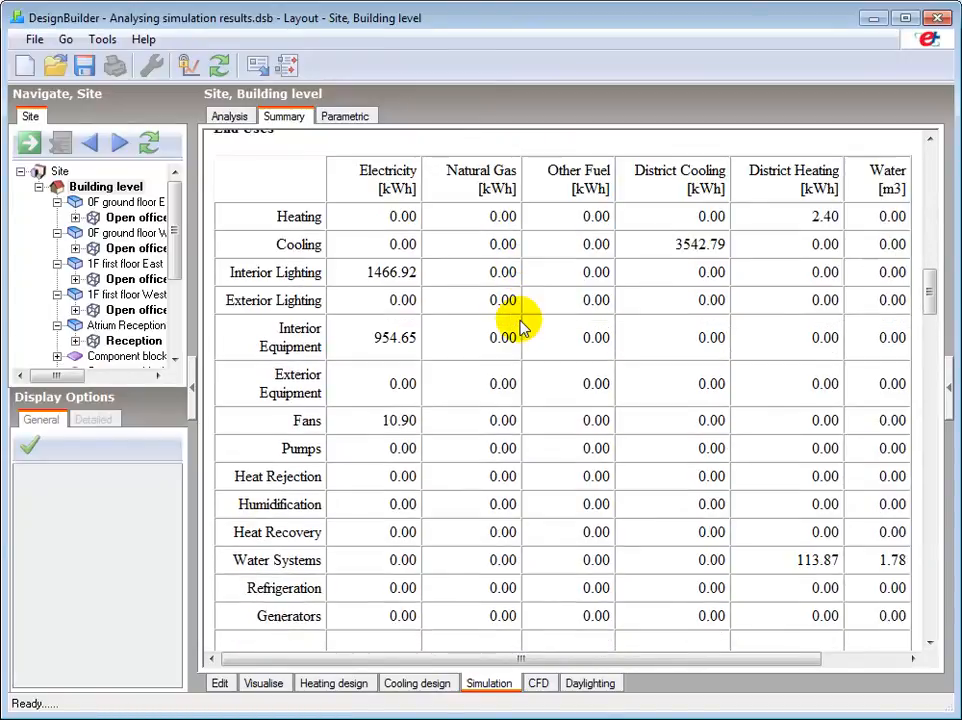
scroll(520, 325, "down", 16)
scroll(520, 325, "down", 20)
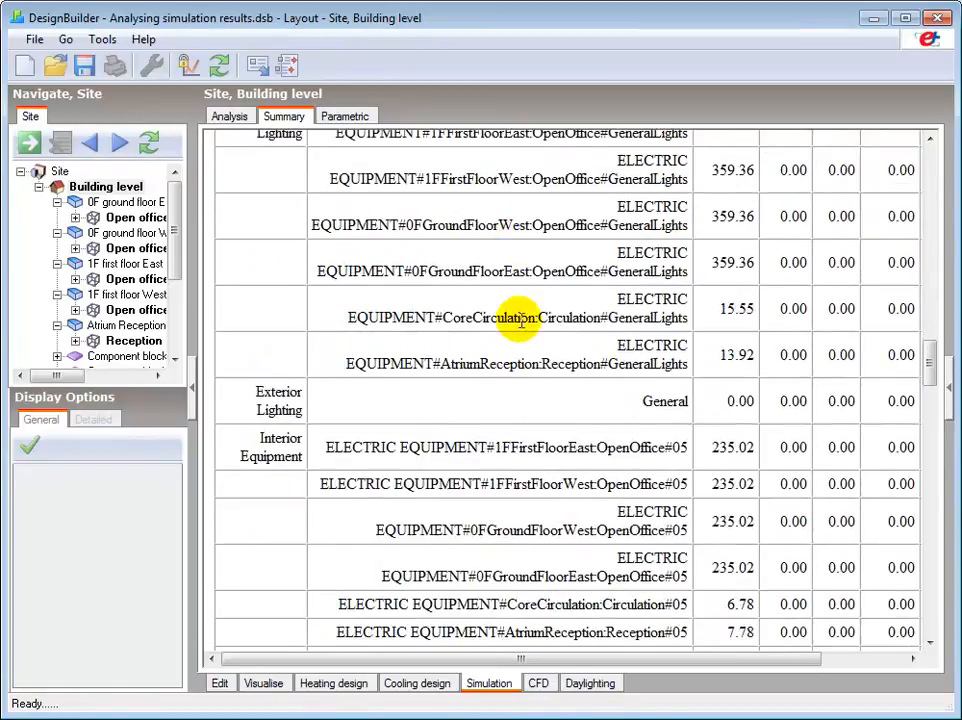
scroll(520, 325, "down", 8)
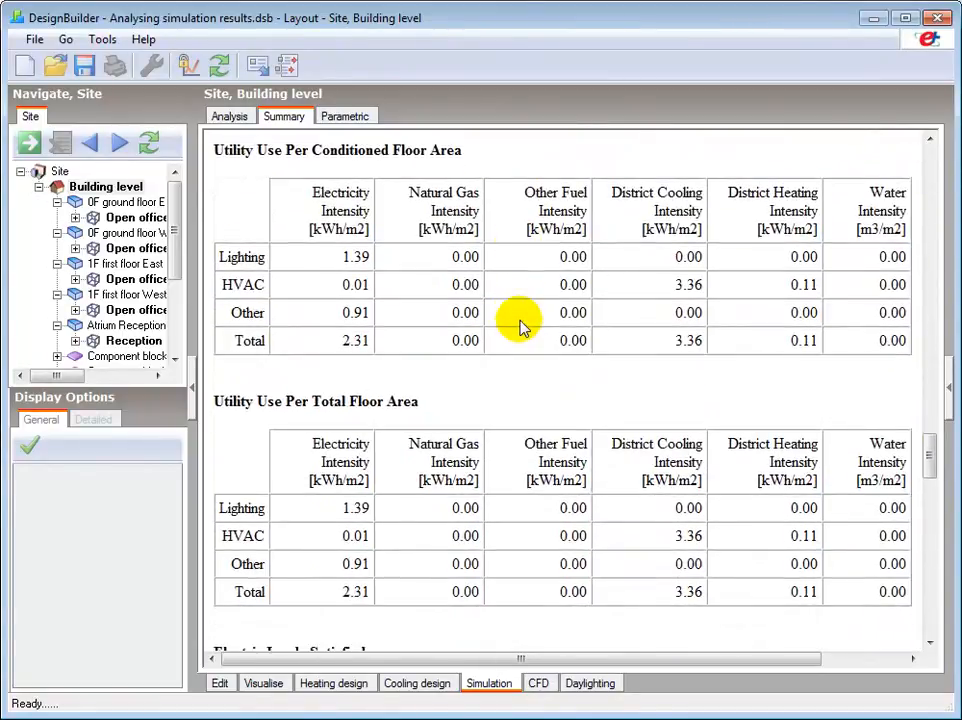
Return to the analysis graphs, view the results for the 0F ground floor East open office, and check its available data types
left_click(228, 117)
left_click(134, 217)
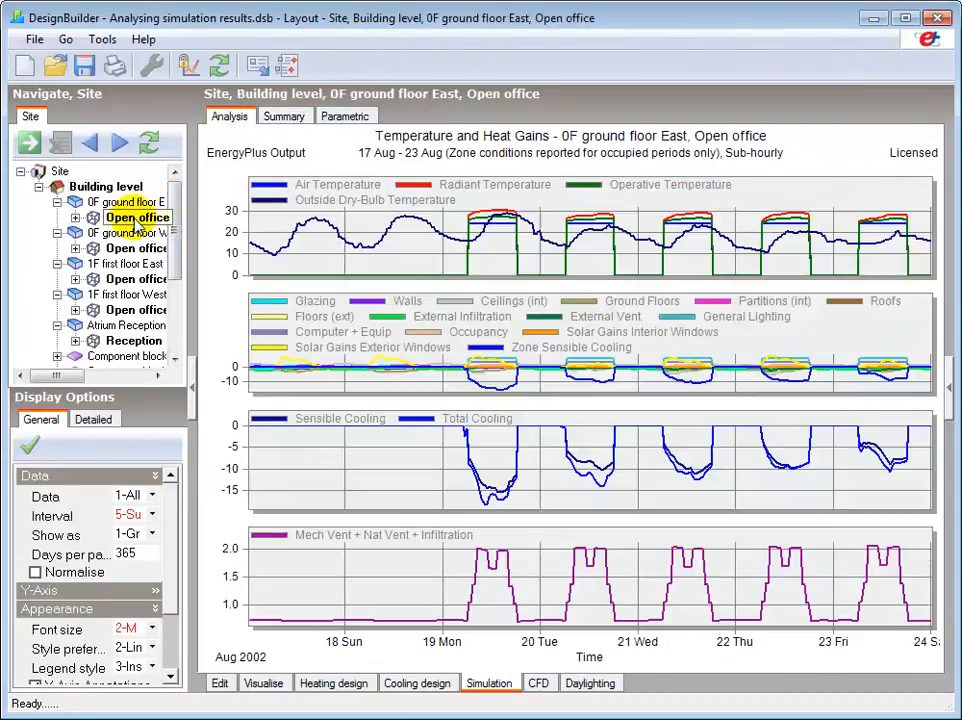
left_click(152, 497)
left_click(153, 496)
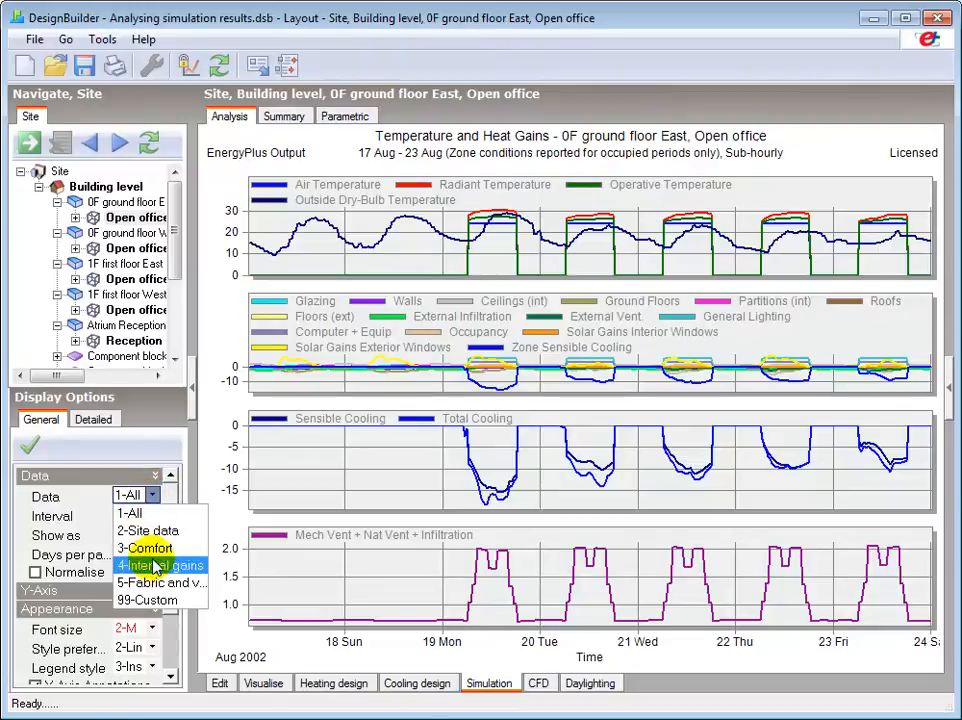
left_click(152, 497)
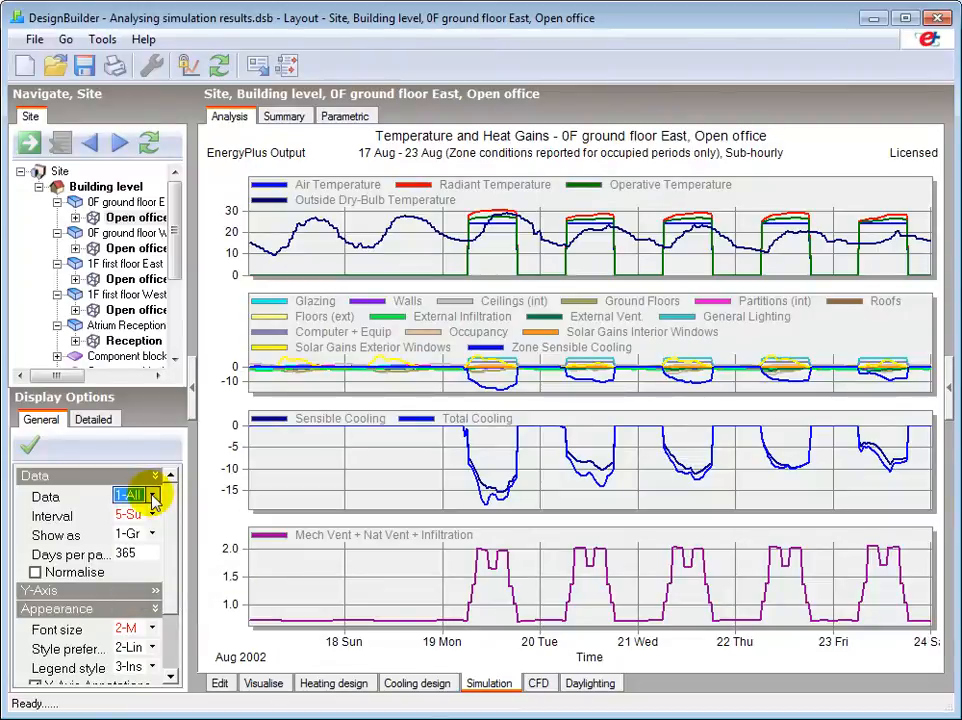
Show the help information, clear all displayed data for the open office zone, and plot only its gains data
left_click(947, 393)
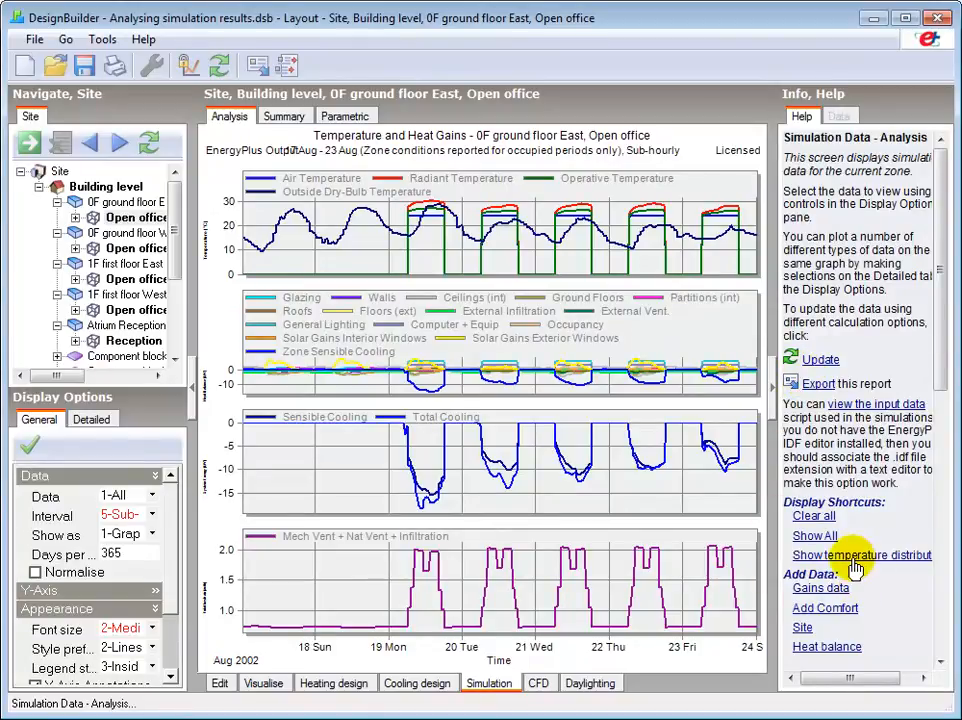
left_click(824, 518)
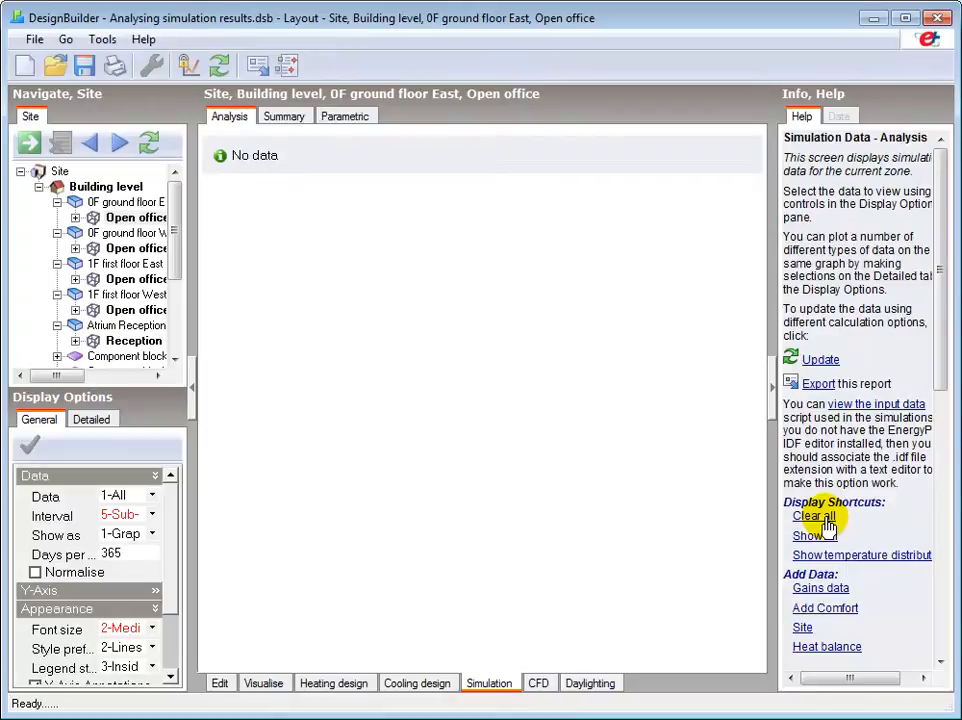
left_click(826, 594)
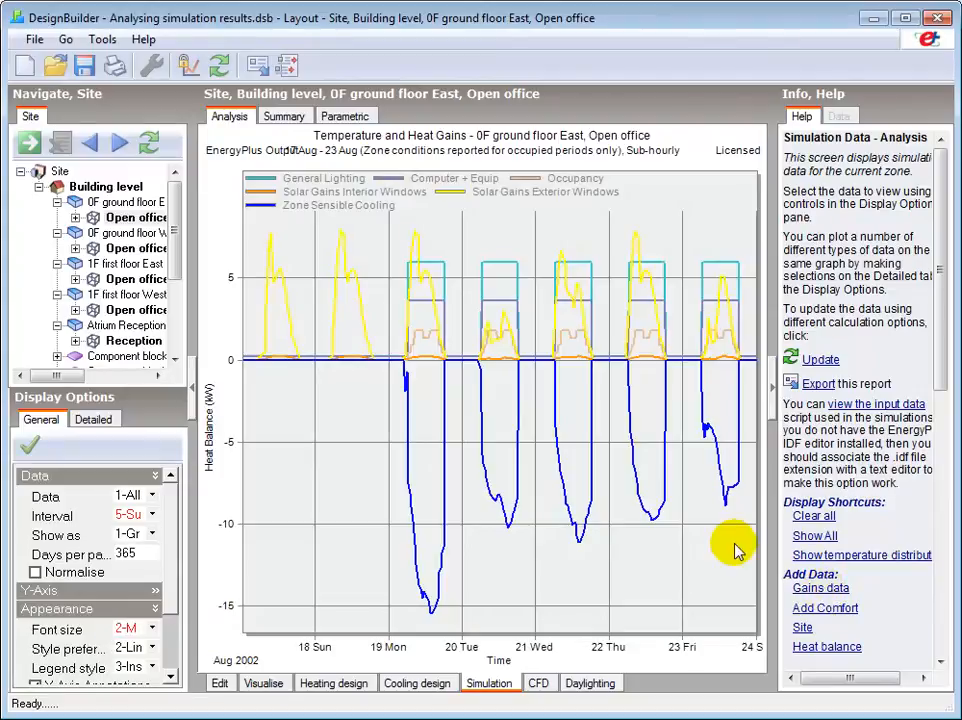
left_click(773, 405)
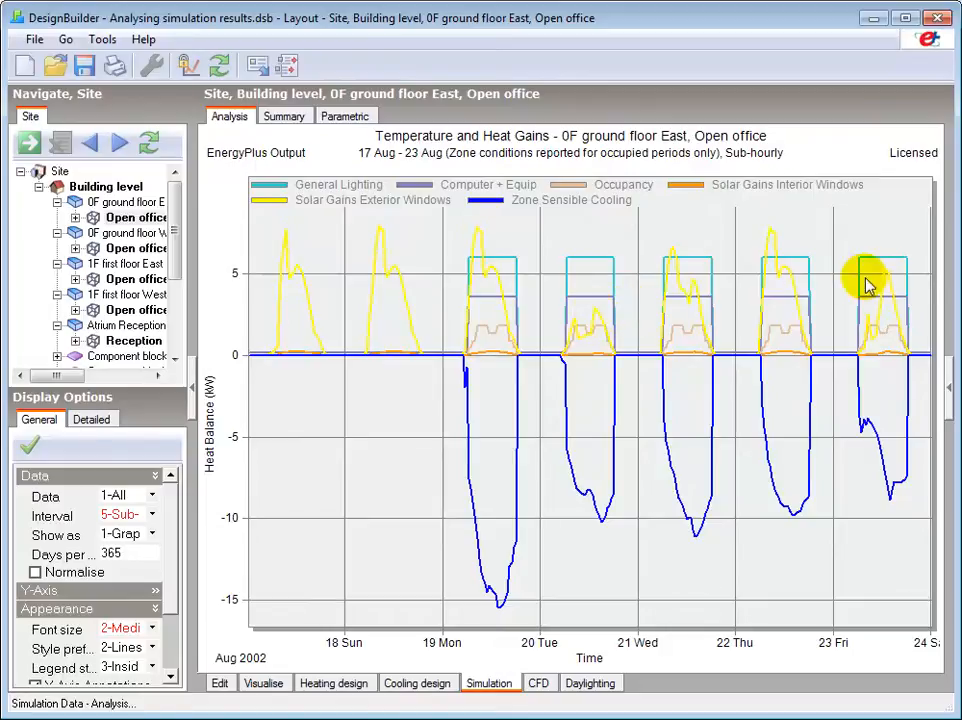
left_click_drag(950, 386, 775, 386)
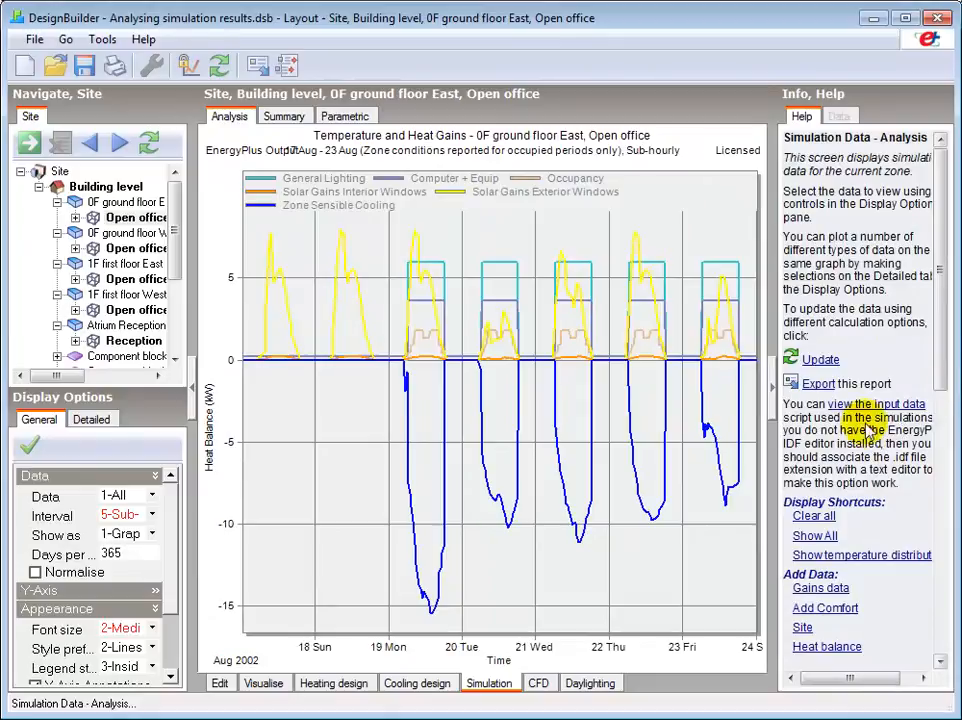
Clear the zone's graphs to view site data alone, and then clear them again to plot only gains data
left_click(816, 518)
left_click(802, 627)
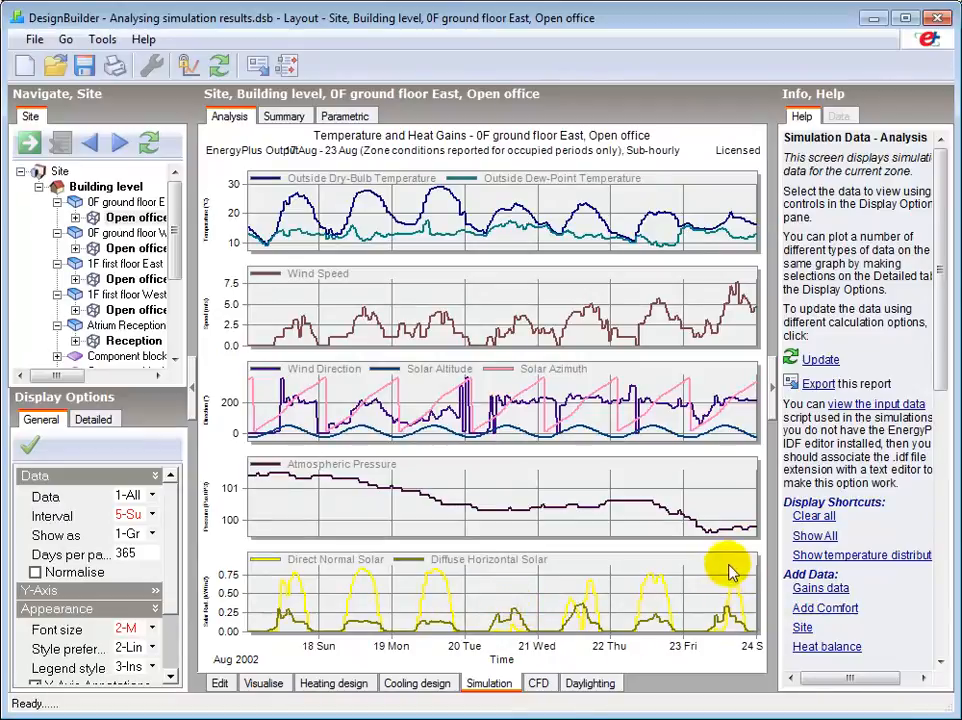
left_click(804, 518)
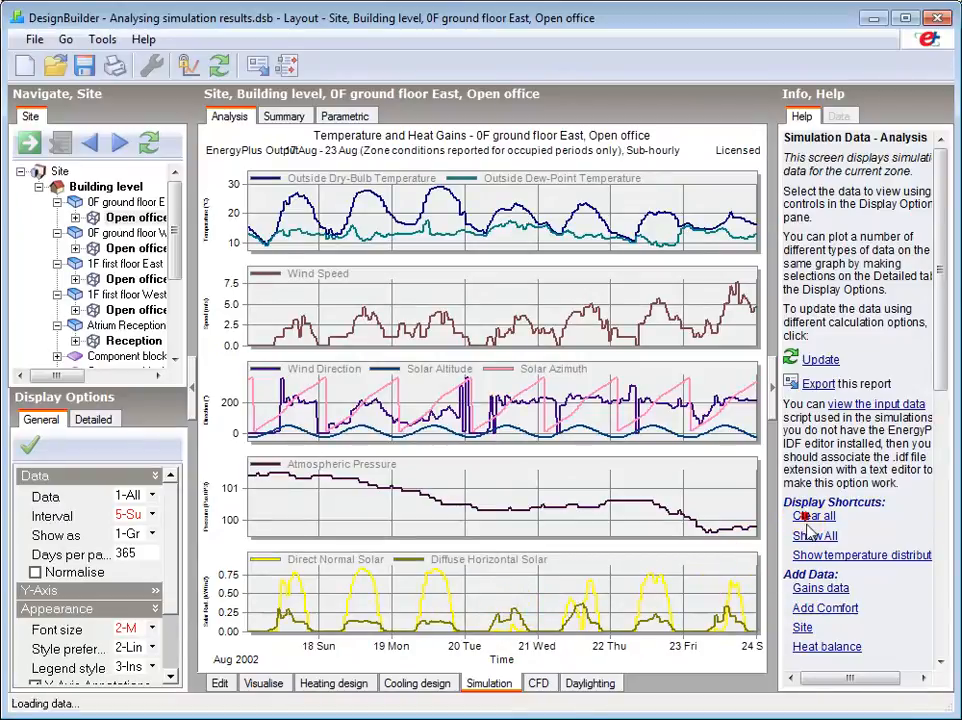
left_click(806, 590)
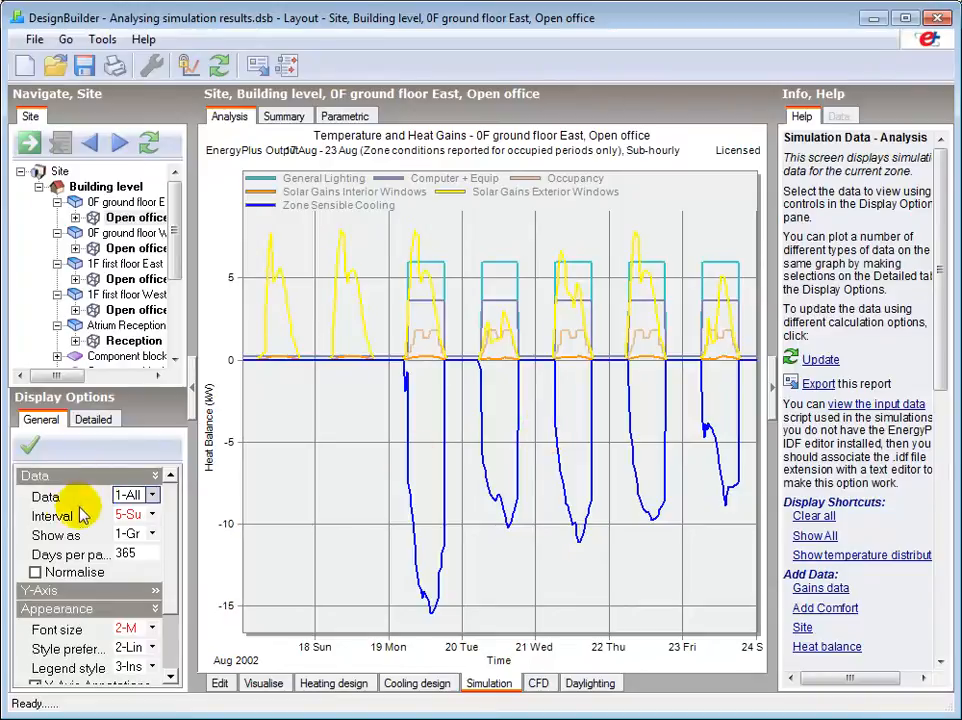
Set the graph display to 1 day per page and apply the change
left_click(136, 555)
left_click(135, 554)
type("1")
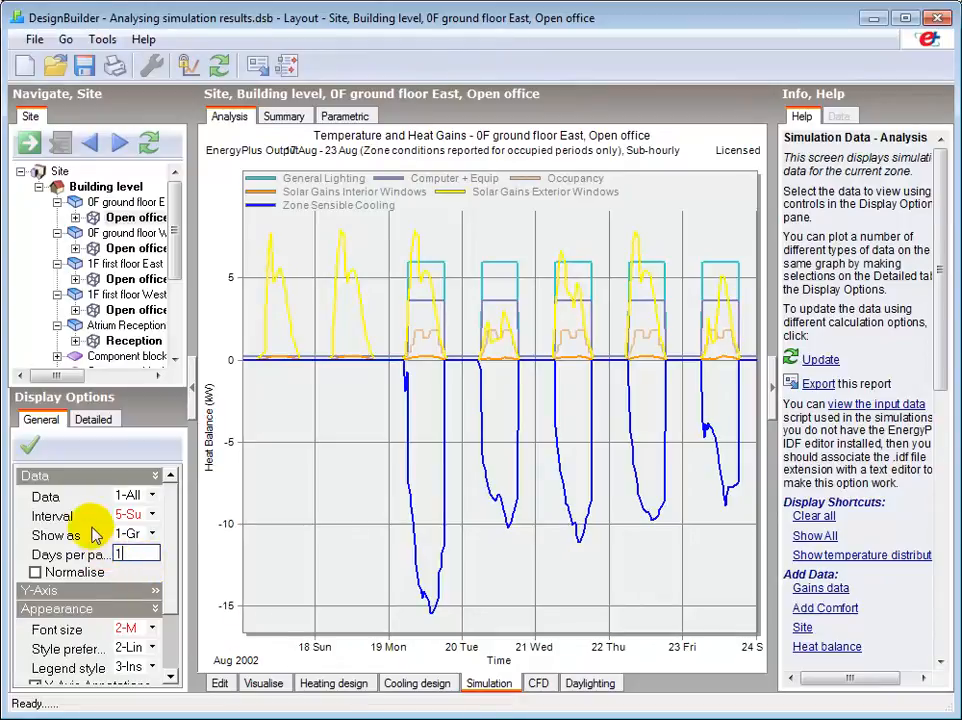
left_click(31, 452)
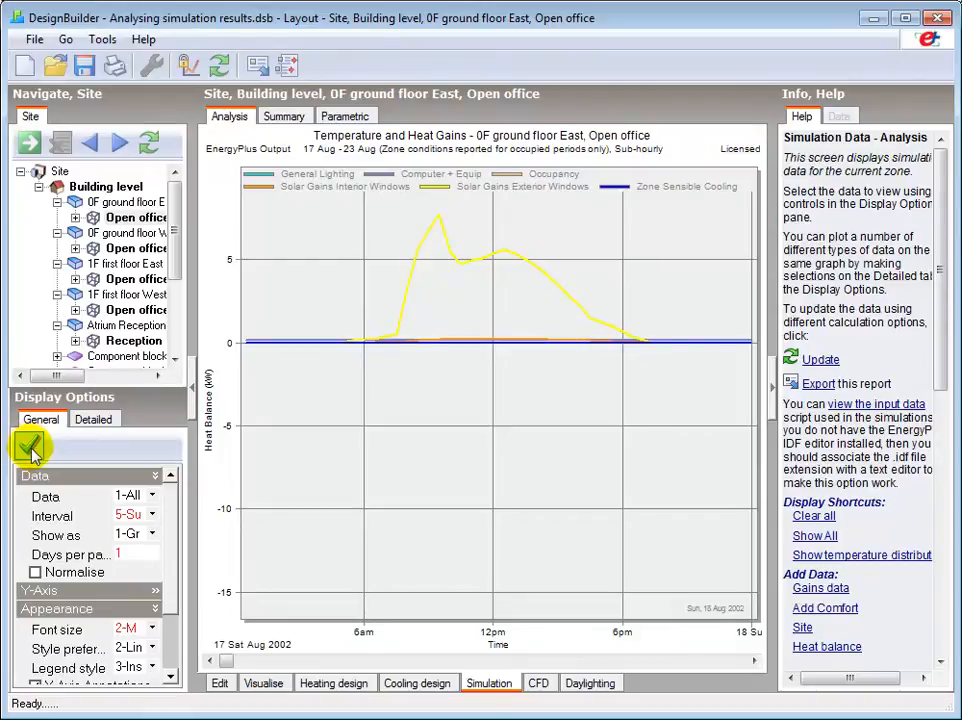
Page forward to Monday 19 August 2002 and examine the zone's internal gains and sensible cooling for that day
left_click(735, 662)
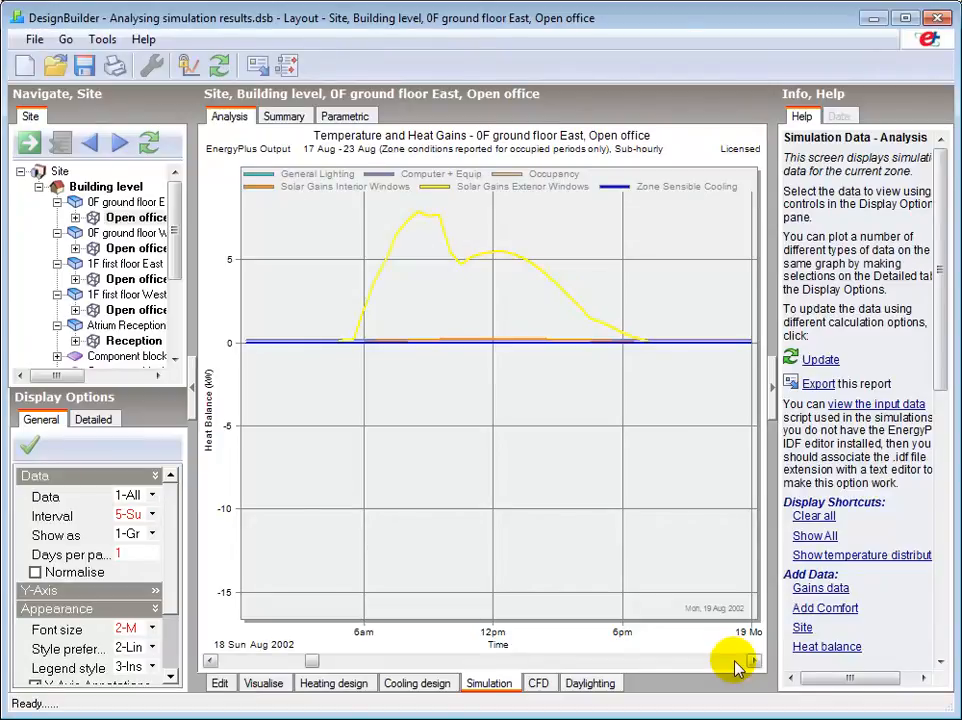
left_click(736, 663)
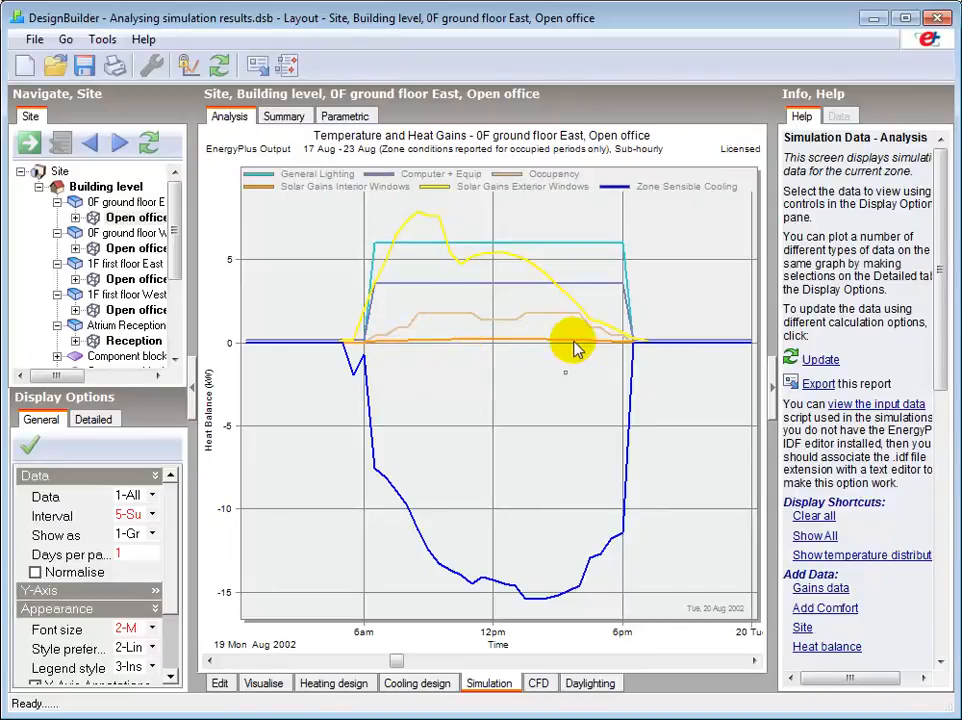
mouse_move(496, 348)
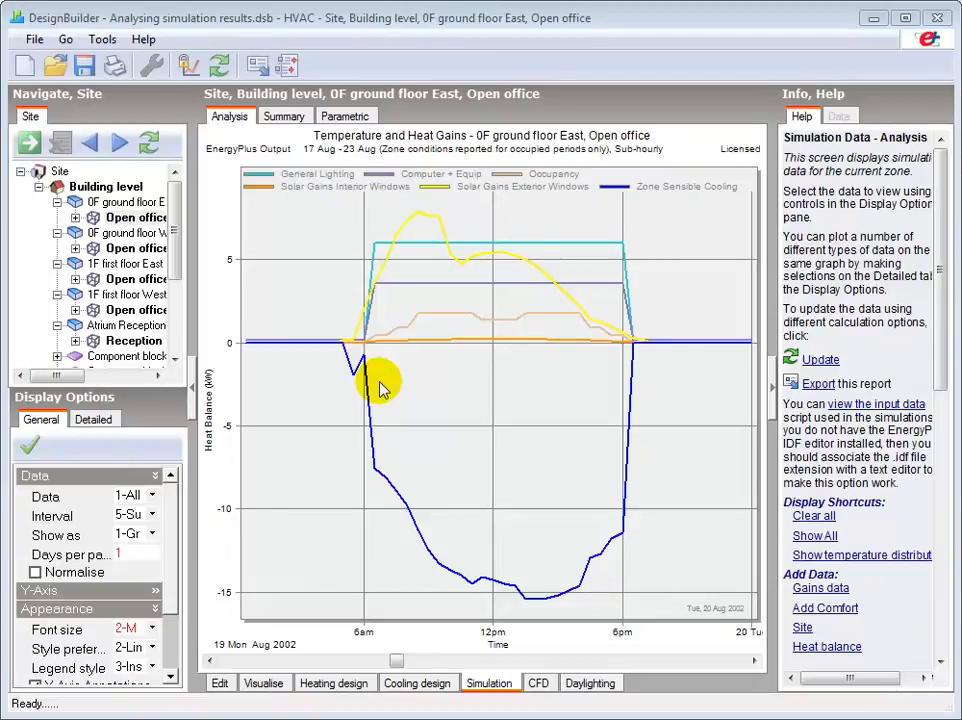
Add heat balance data to the zone's graphs and examine the daily pages up to Wednesday 21 August 2002
left_click(814, 650)
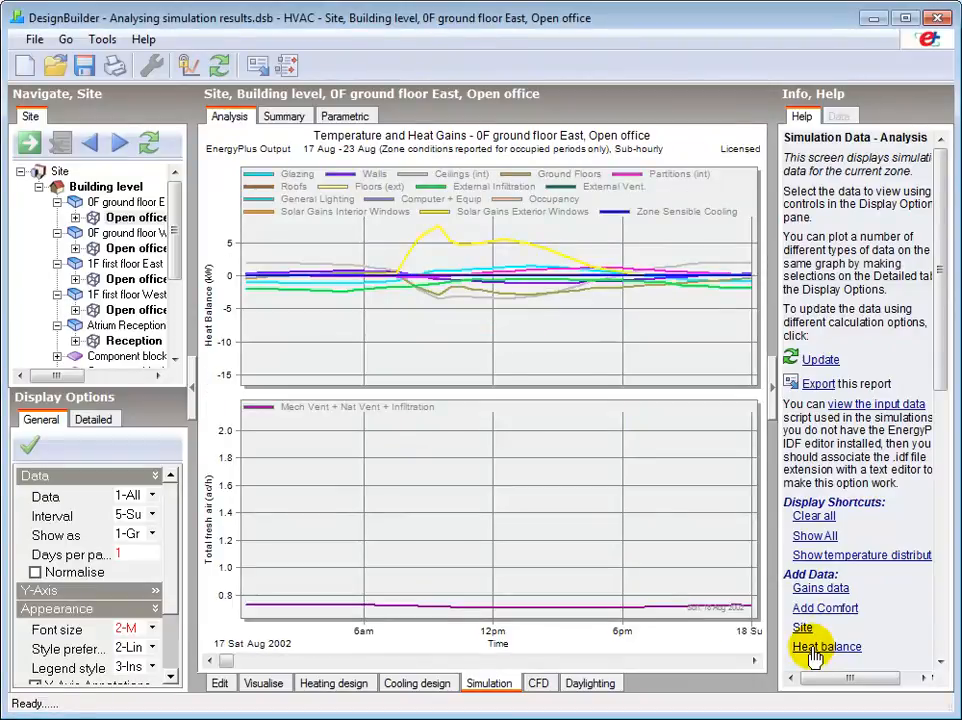
left_click(692, 662)
left_click(694, 664)
mouse_move(364, 287)
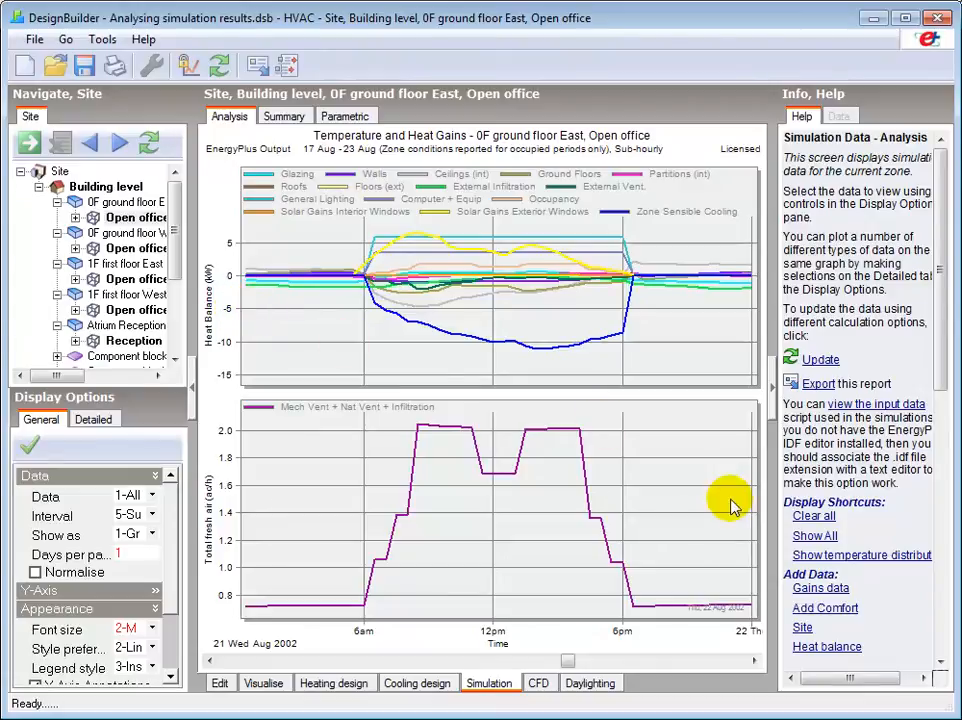
Replace the zone's graphs with comfort data and examine the temperatures and comfort indices for Monday 19 August 2002
left_click(815, 517)
left_click(795, 608)
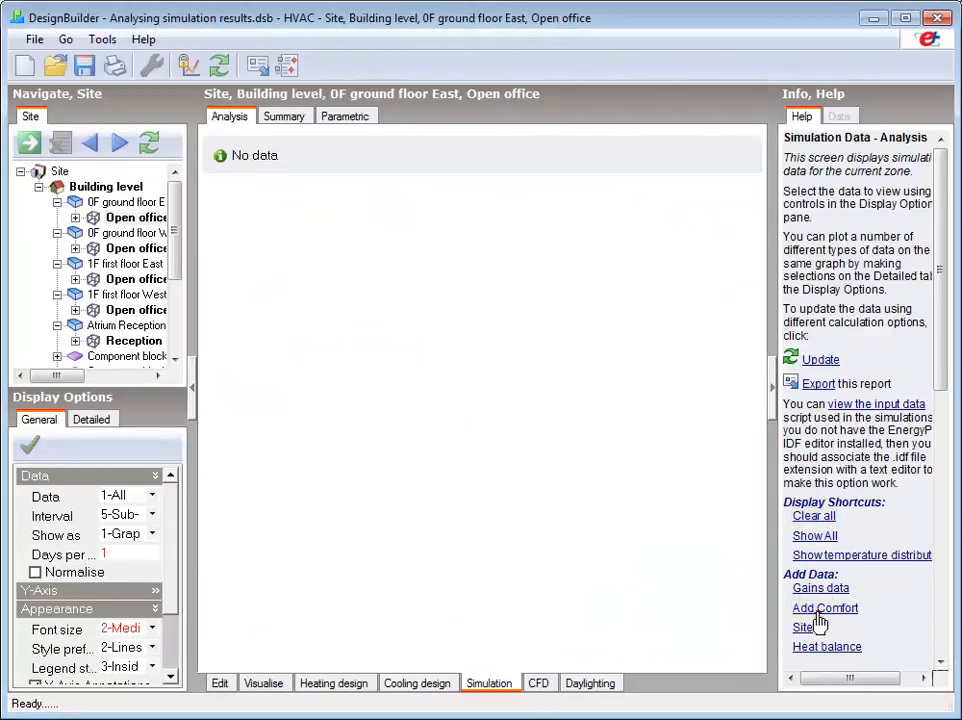
left_click(731, 663)
left_click(731, 665)
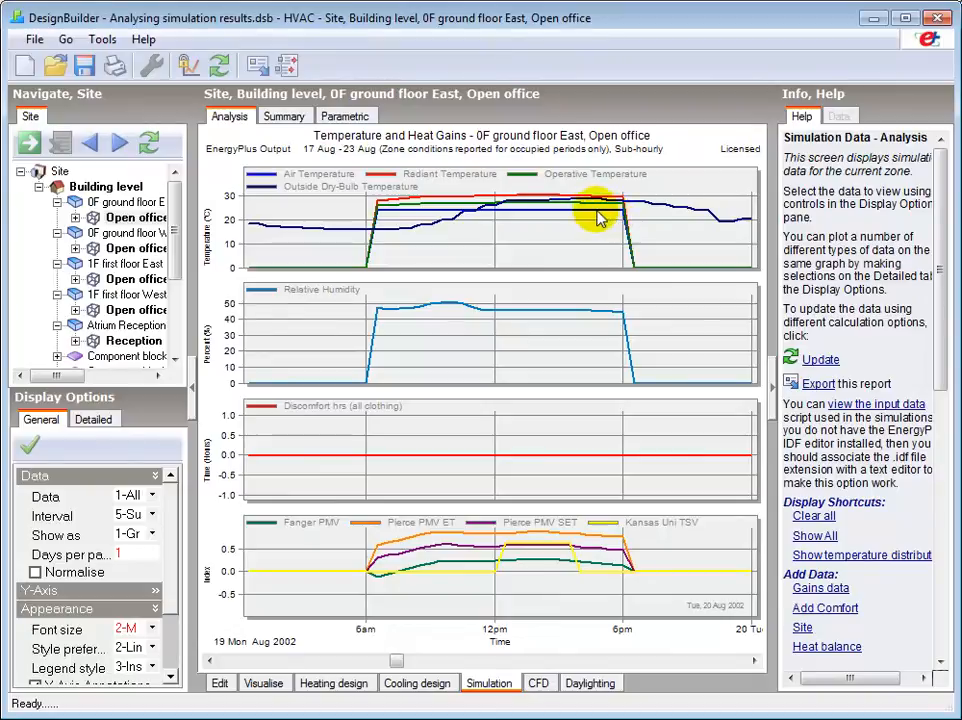
mouse_move(590, 211)
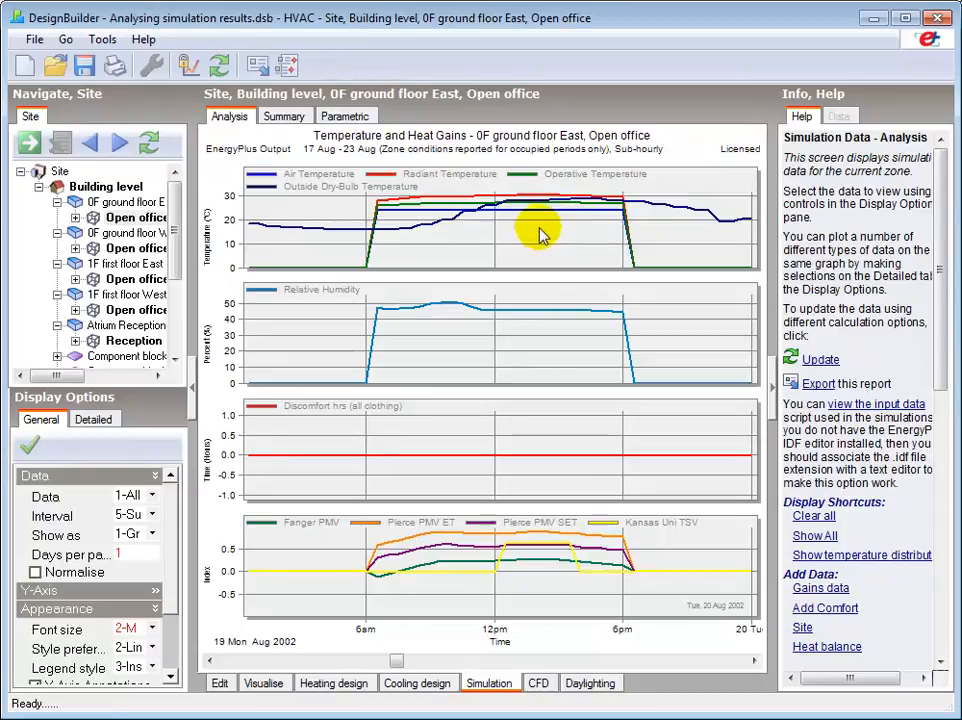
mouse_move(520, 218)
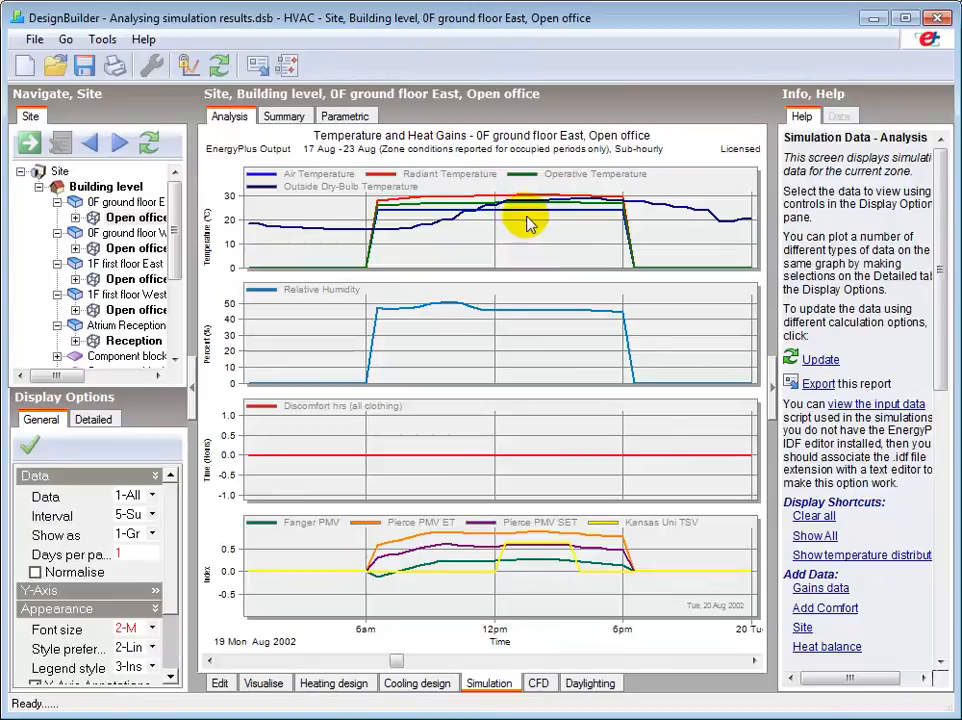
mouse_move(553, 210)
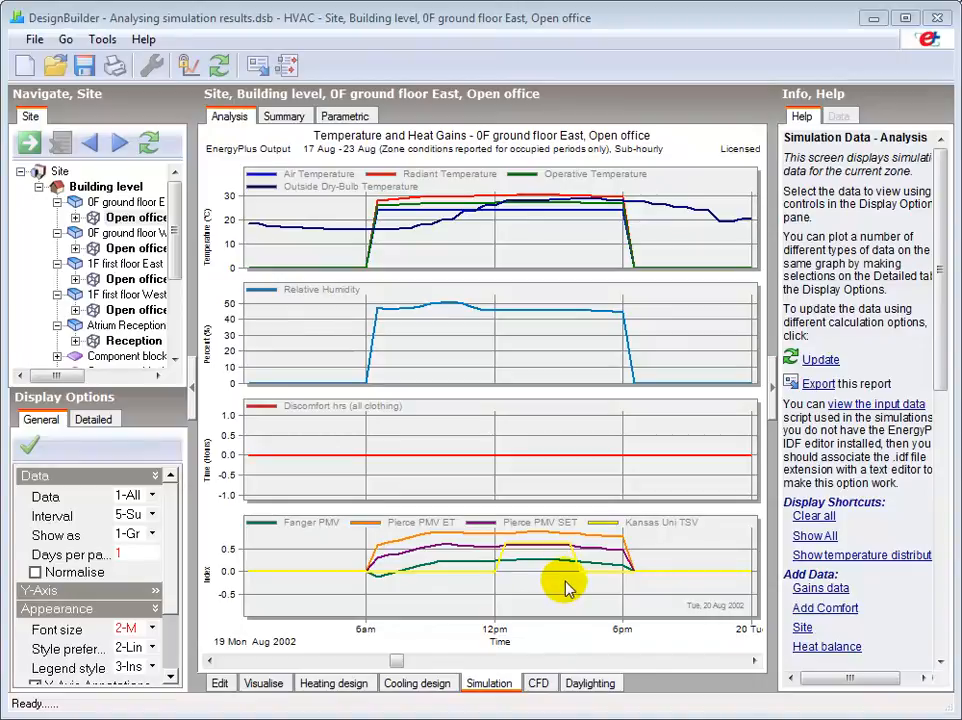
Clear the zone's comfort data, add gains data instead and show the graph for Monday 19 August 2002
left_click(90, 425)
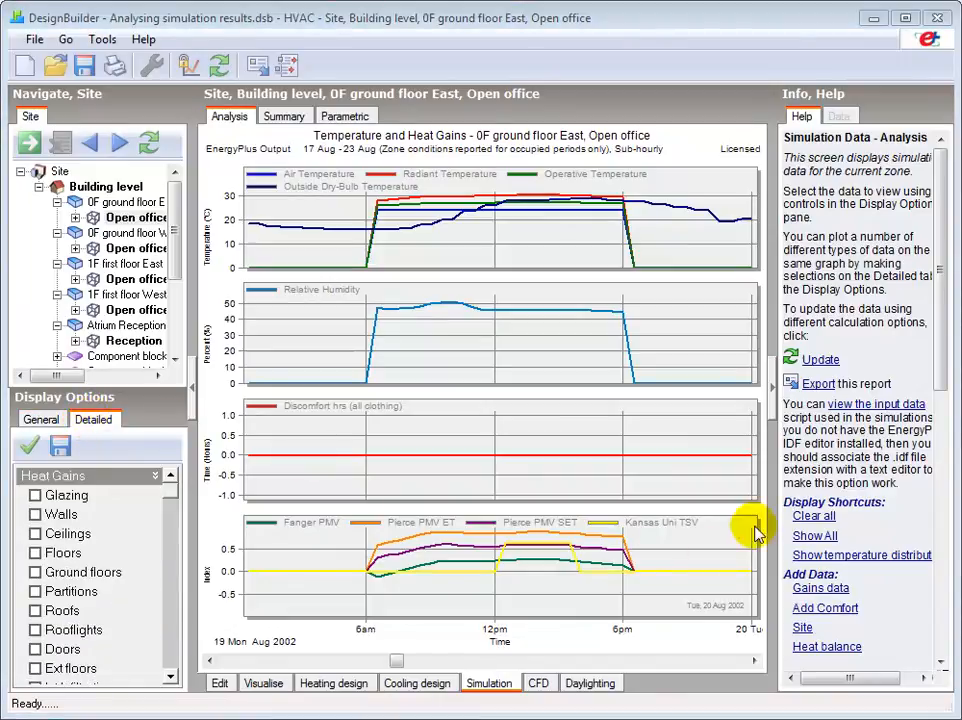
left_click(813, 516)
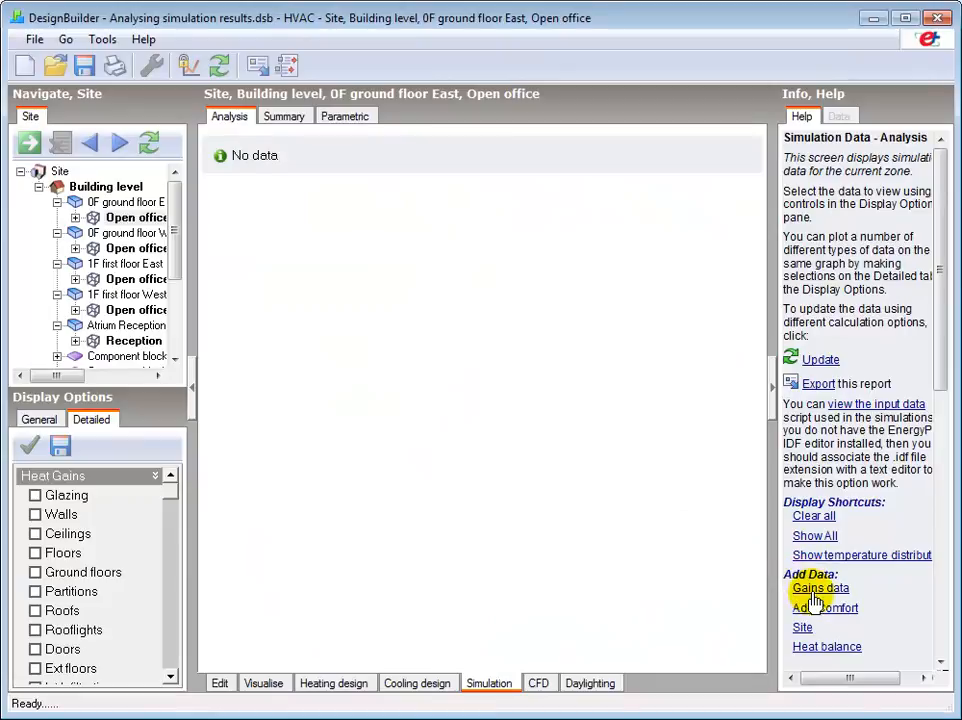
left_click(818, 590)
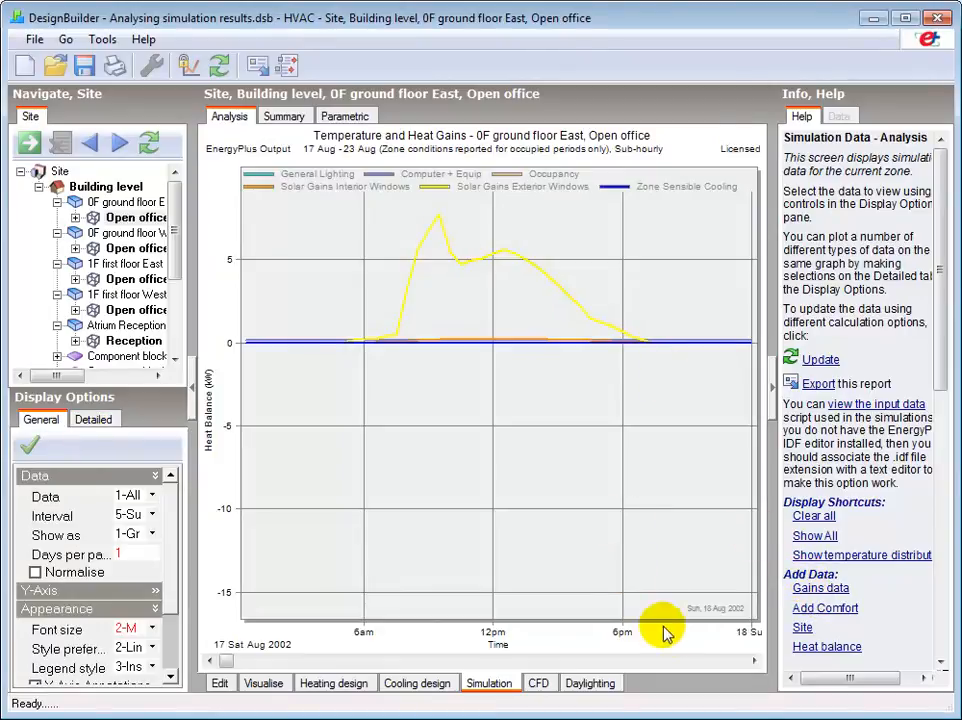
double_click(698, 660)
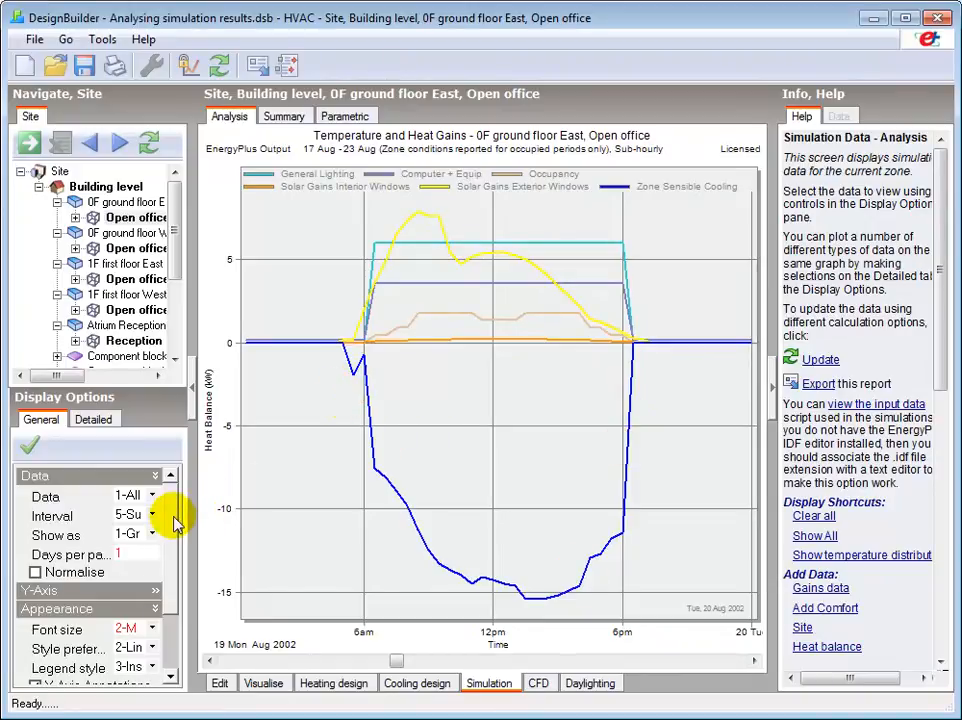
mouse_move(173, 518)
left_mouse_down()
mouse_move(175, 570)
mouse_move(165, 502)
left_mouse_up()
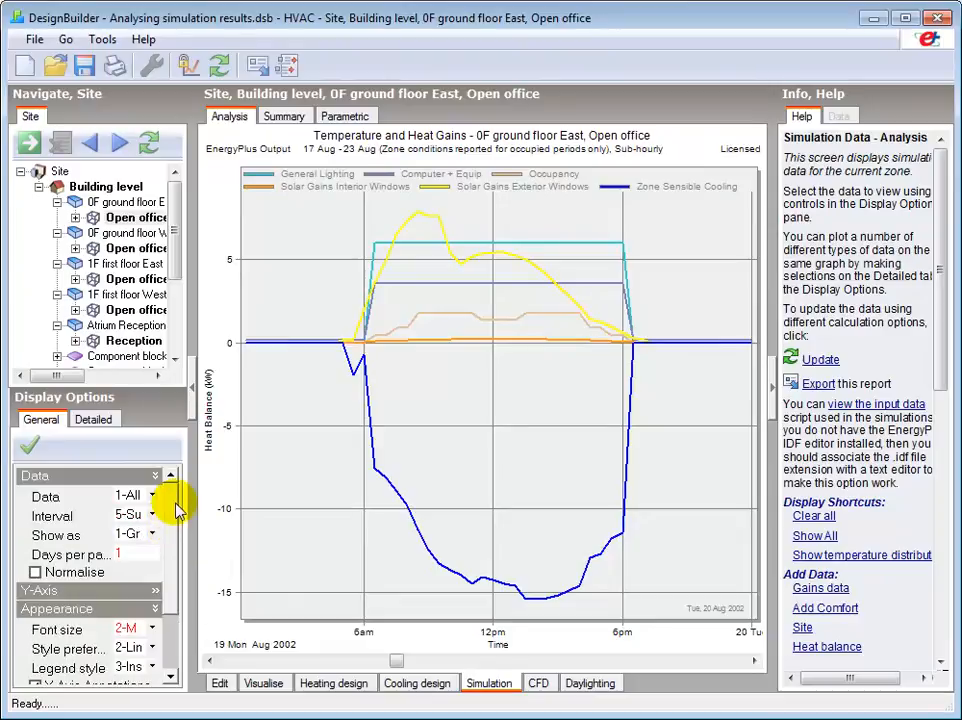
Remove zone sensible cooling from the gains graph and examine the remaining gains for Monday 19 August 2002
left_click(93, 421)
left_click(172, 668)
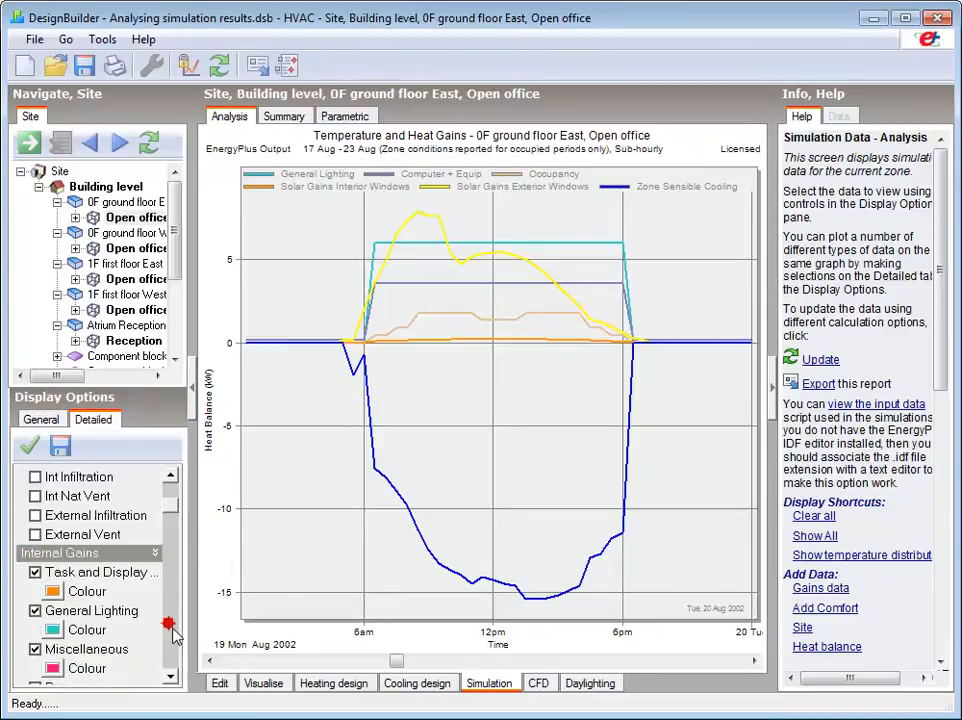
left_click(172, 628)
left_click(172, 630)
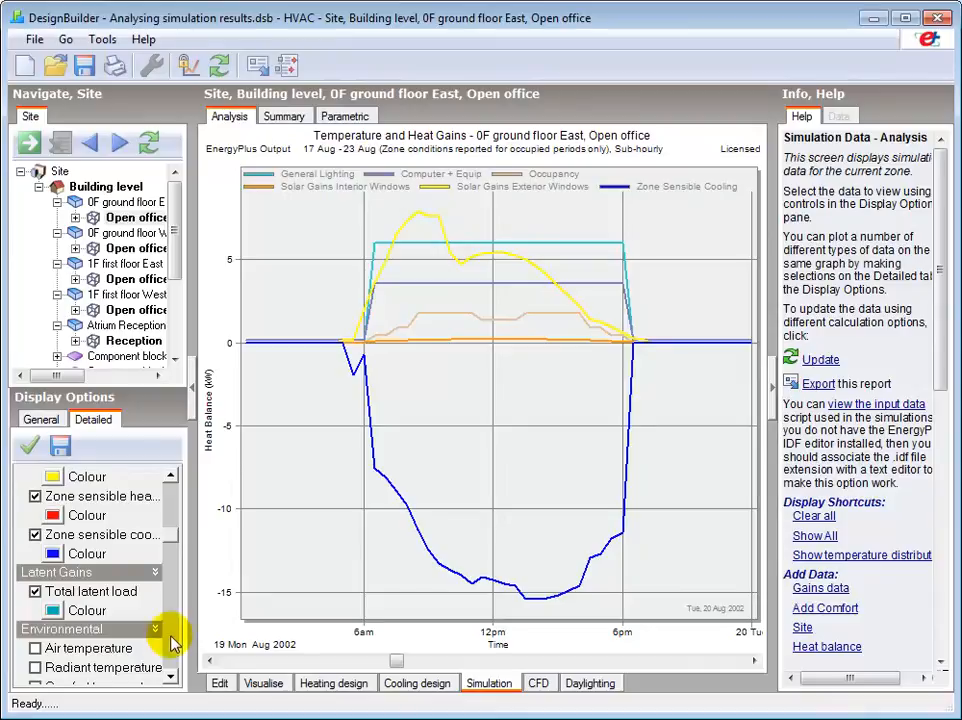
left_click(35, 535)
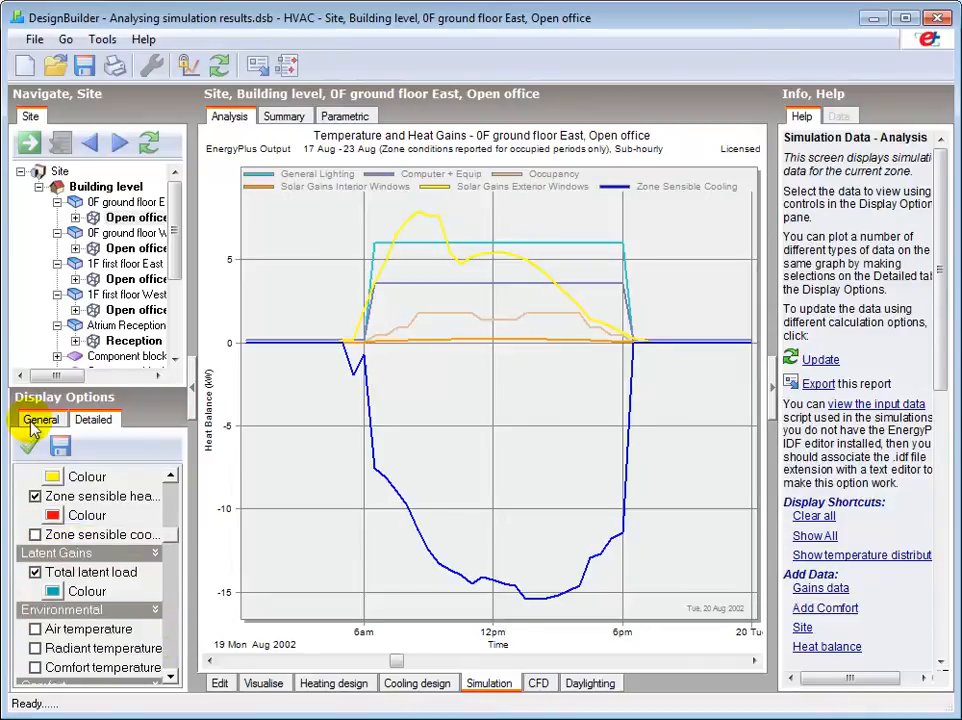
left_click(29, 448)
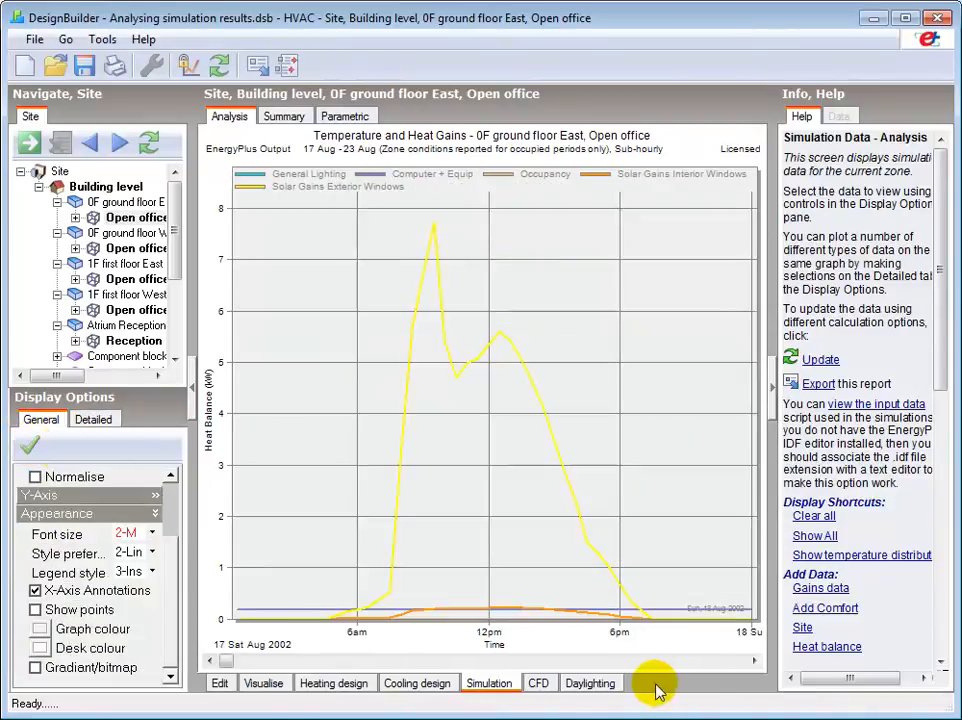
left_click(720, 662)
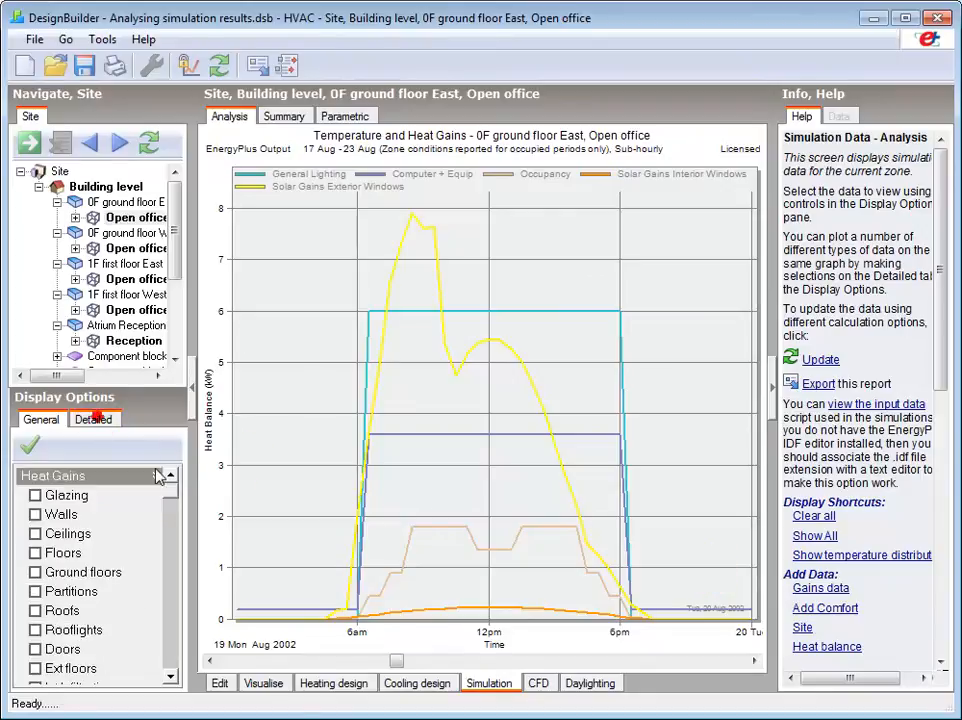
Include zone sensible cooling in the gains graph again and apply the change
left_click_drag(168, 498, 171, 535)
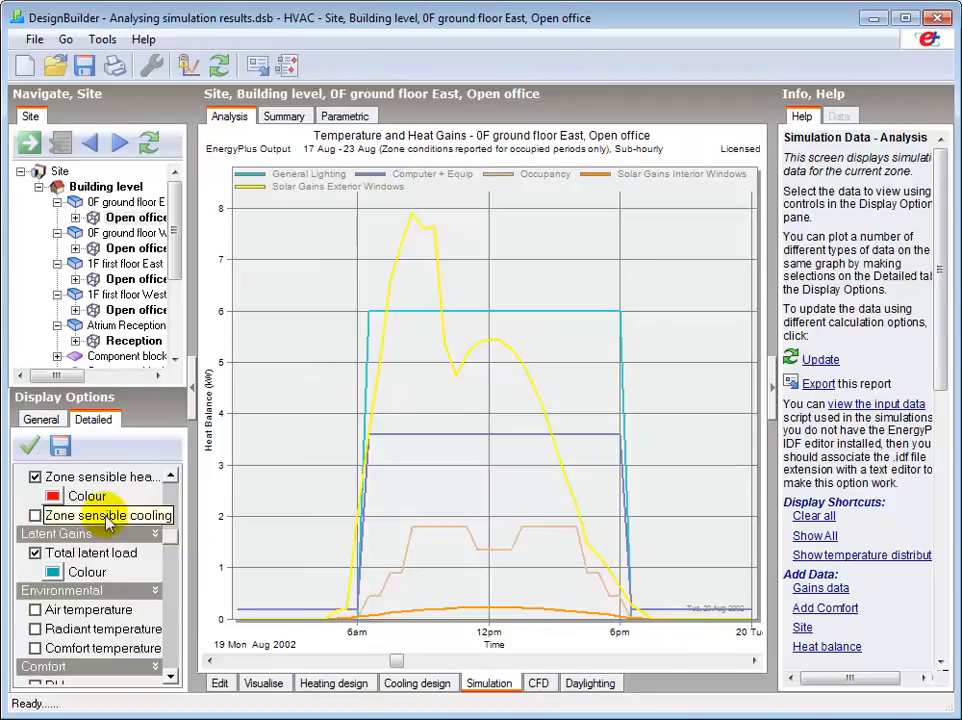
left_click(35, 515)
left_click(27, 445)
left_click(28, 446)
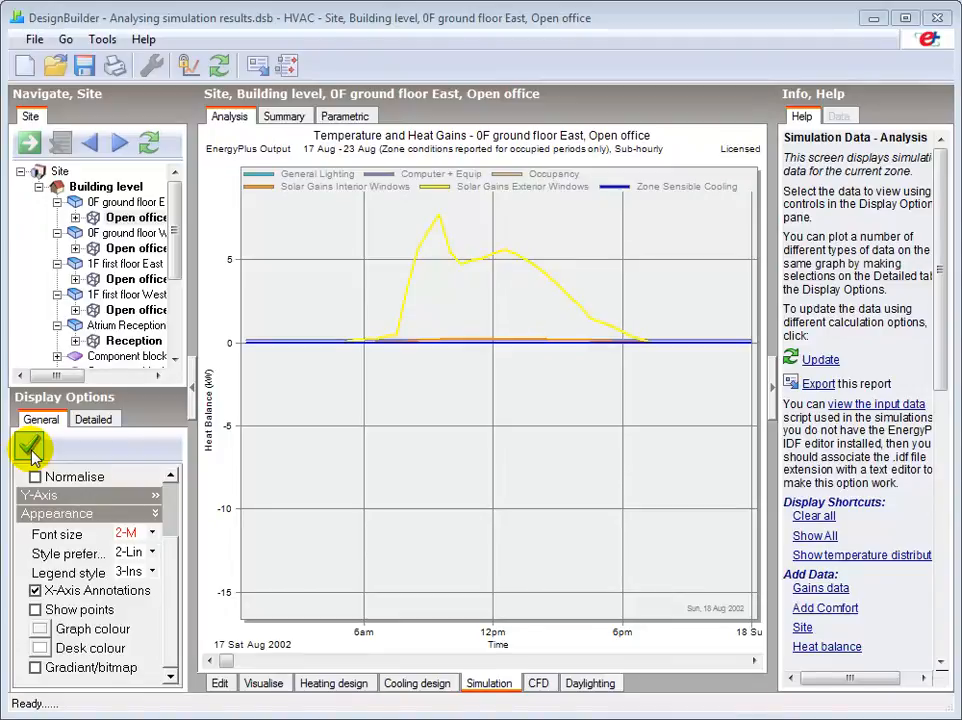
Add comfort (operative) temperature and outside dry-bulb temperature to the zone's graphs and show Monday 19 August 2002
left_click(97, 422)
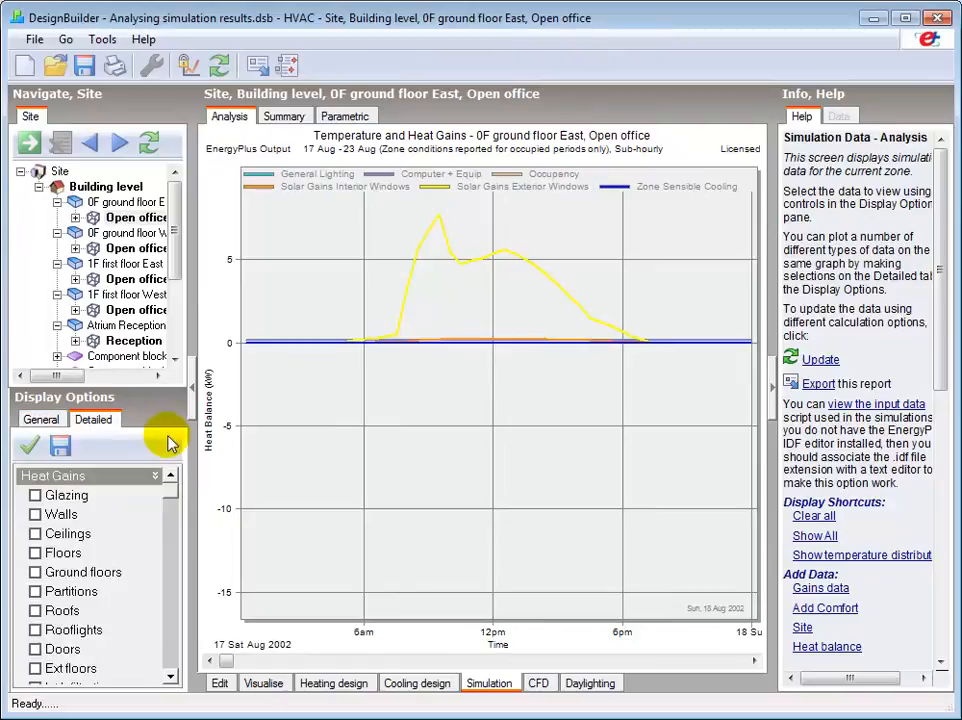
left_click_drag(172, 494, 161, 661)
left_click(96, 594)
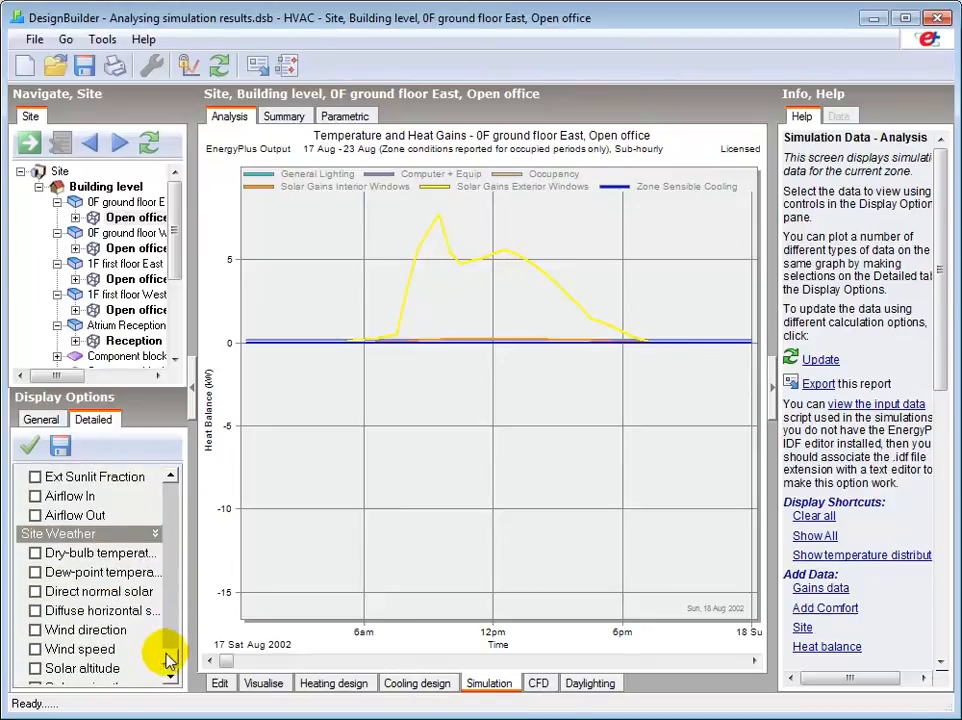
left_click(78, 557)
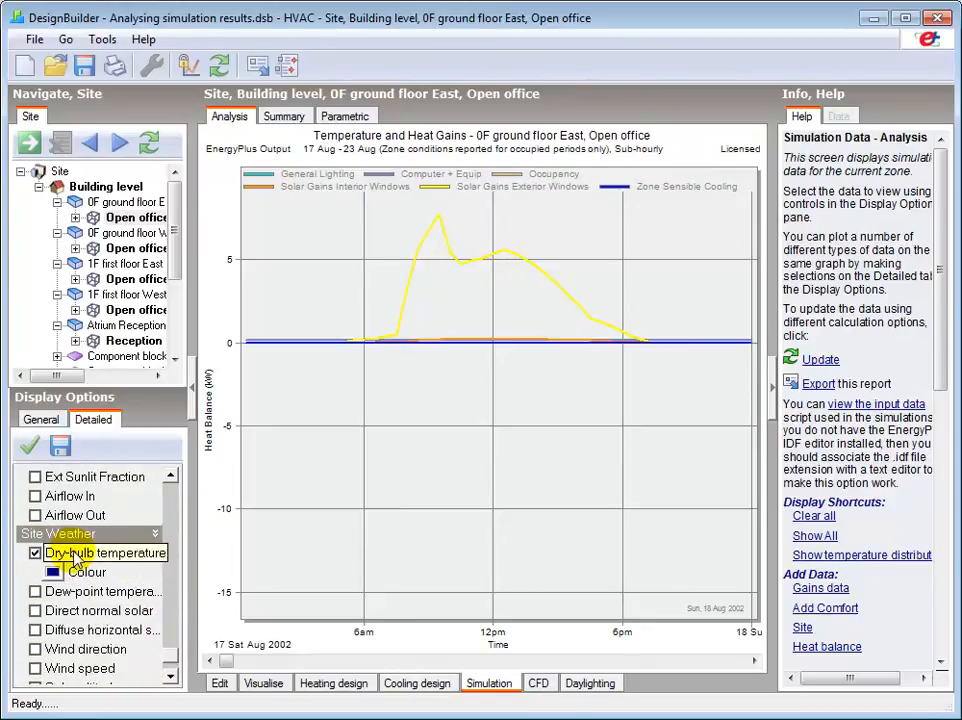
left_click(28, 445)
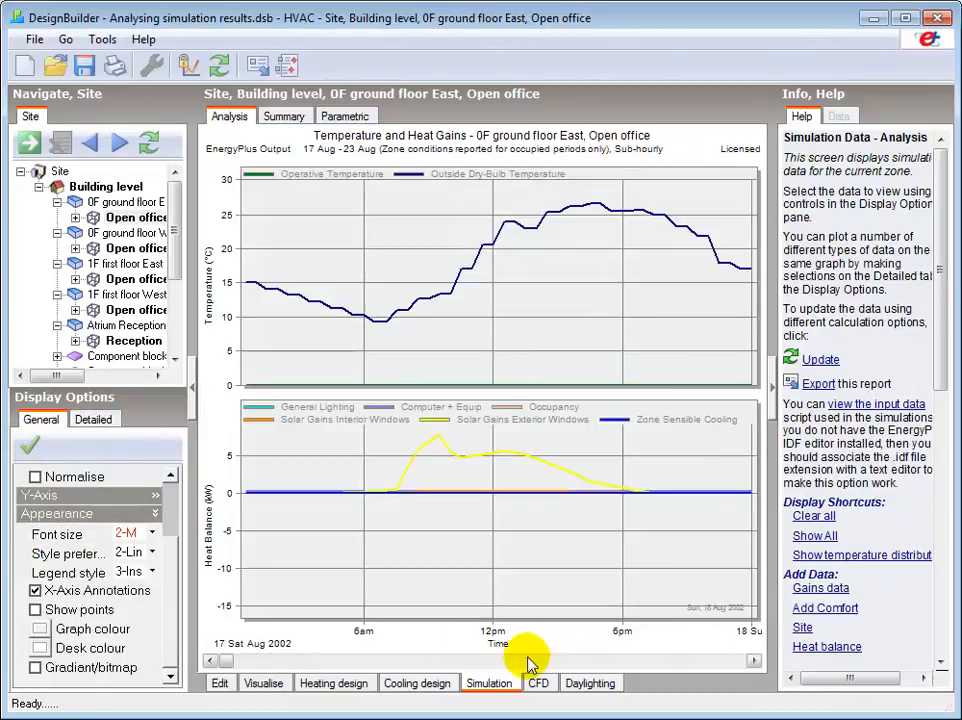
left_click(718, 663)
left_click(718, 663)
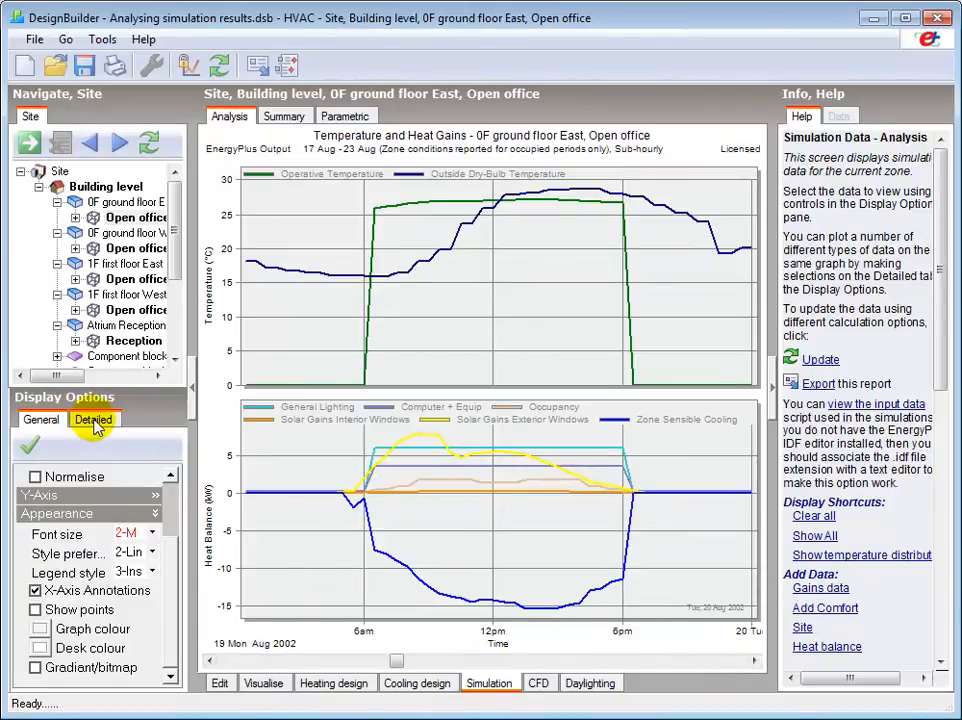
Show 5 days per page for 19 to 23 August 2002 and enlarge the heat balance graph below the temperature graph
scroll(167, 500, "up", 3)
left_click(118, 553)
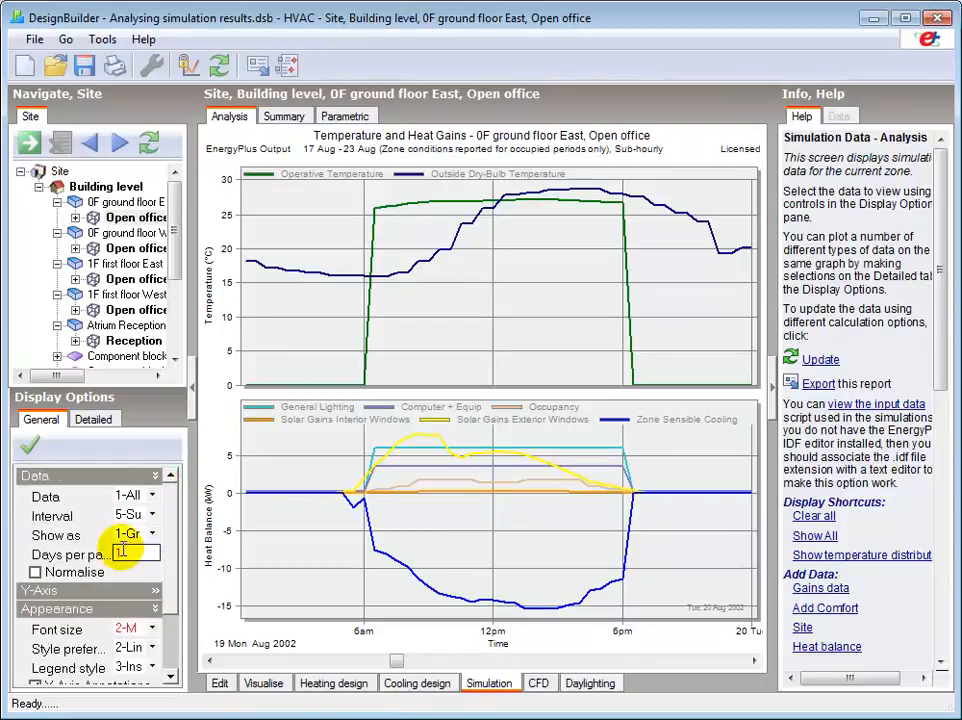
type("5")
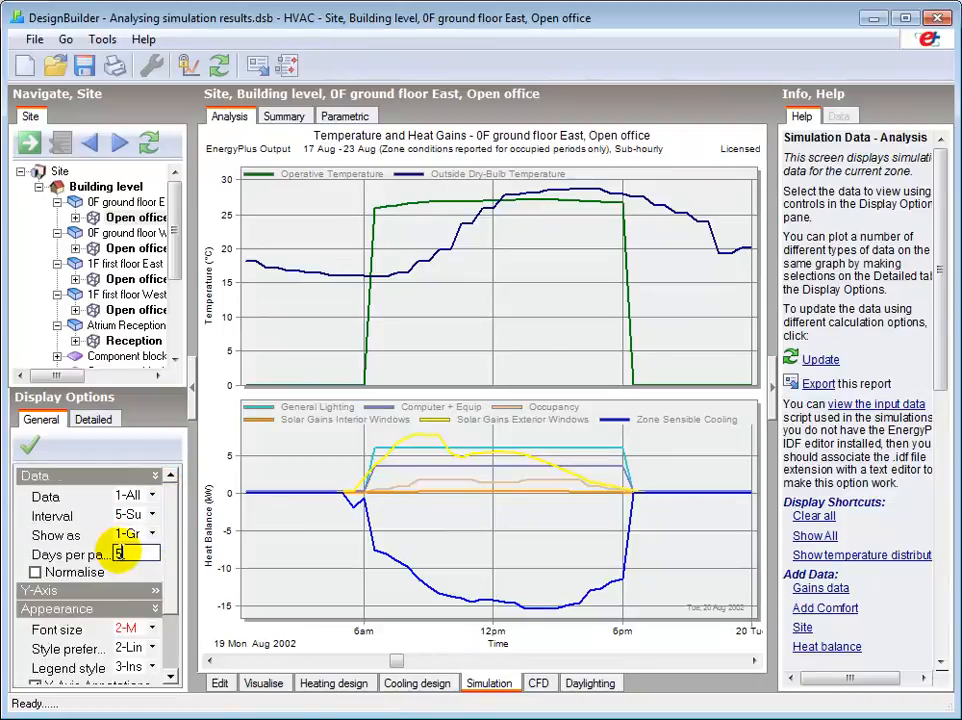
left_click(28, 450)
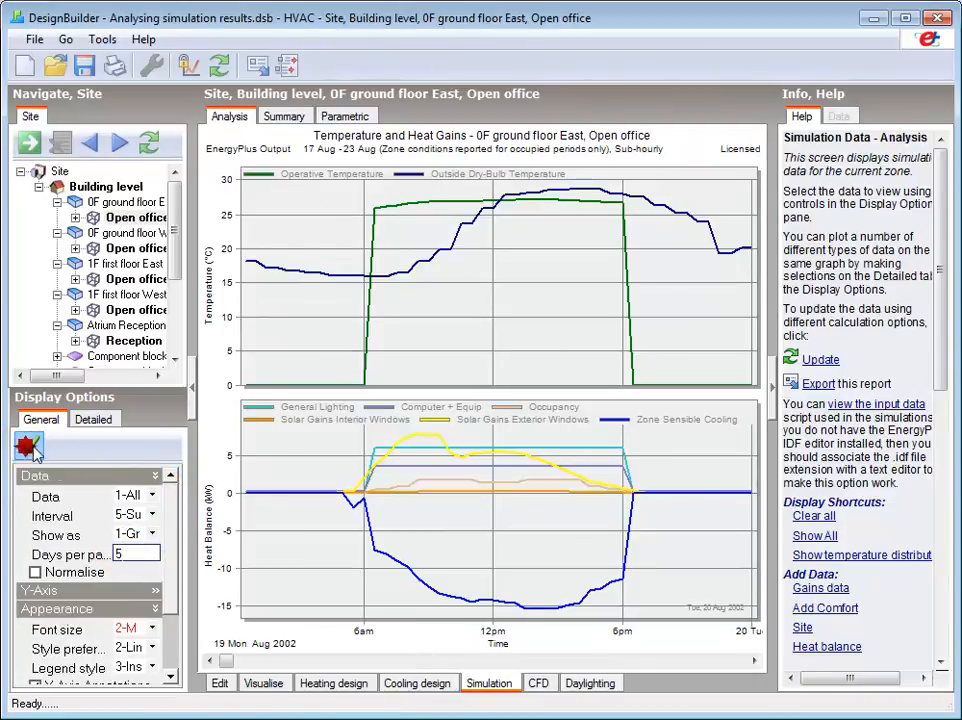
left_click(730, 661)
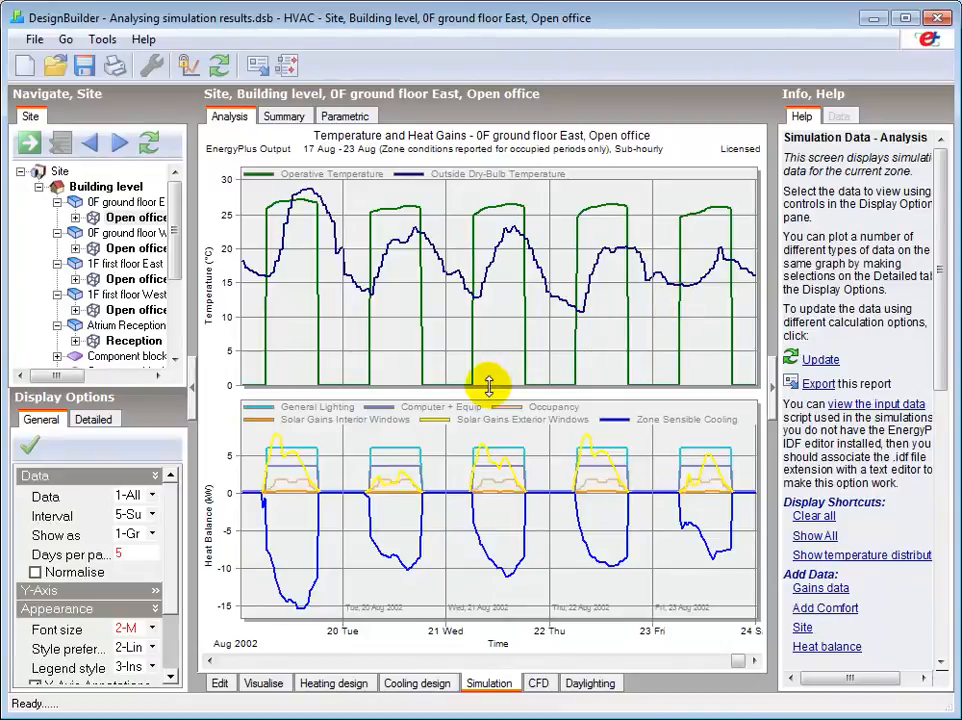
left_click_drag(489, 386, 487, 340)
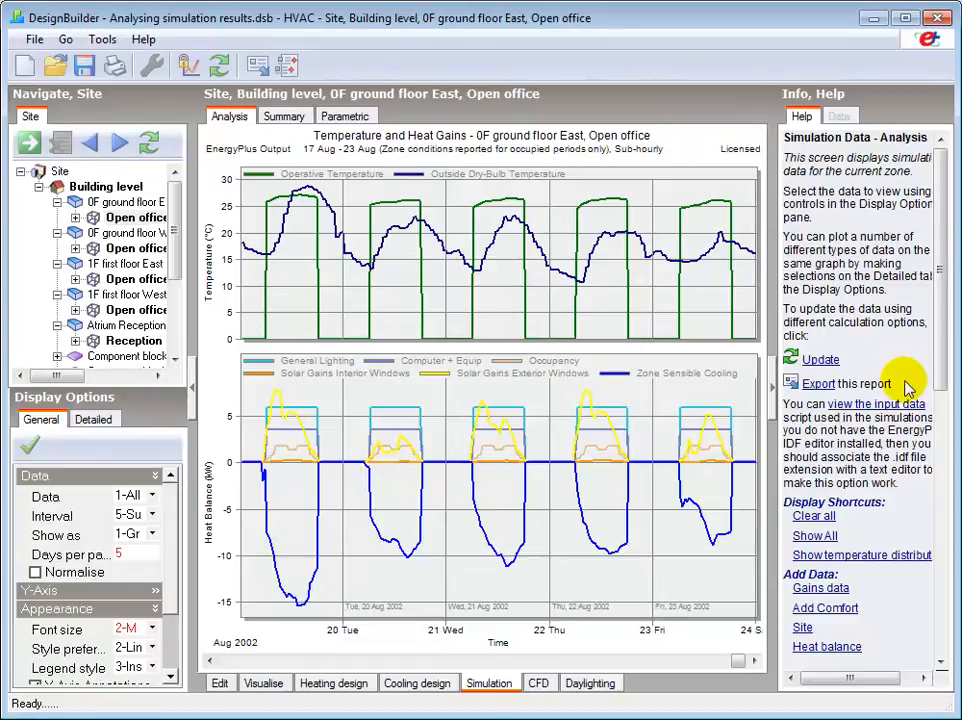
Save the current results set as a template named Tutorial
left_click_drag(945, 382, 938, 468)
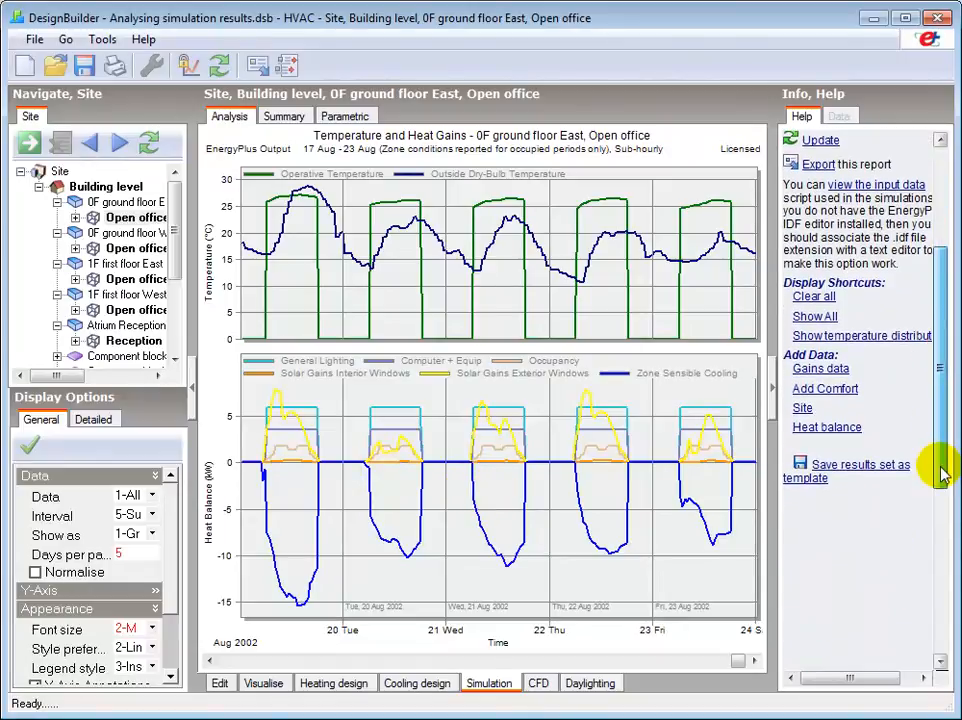
left_click(828, 475)
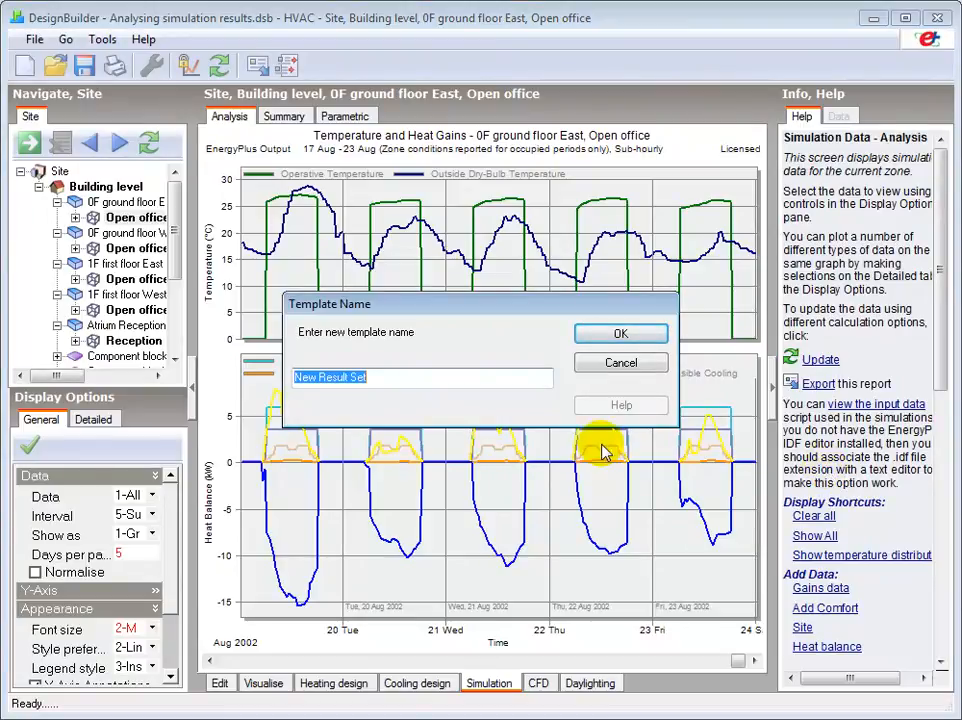
type("Tut")
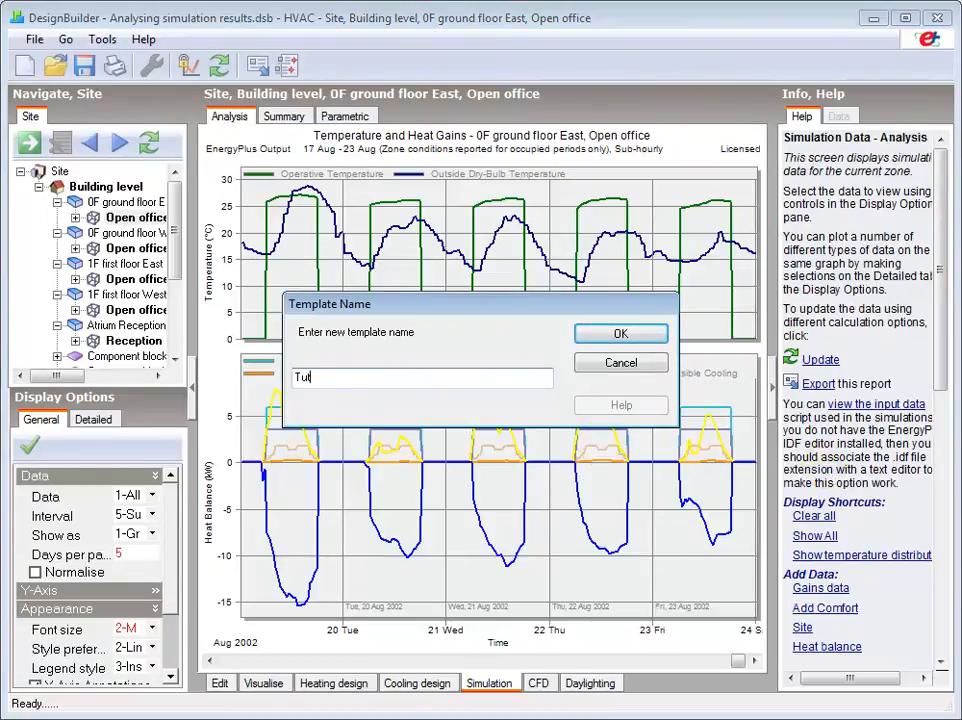
type("orial")
left_click(617, 335)
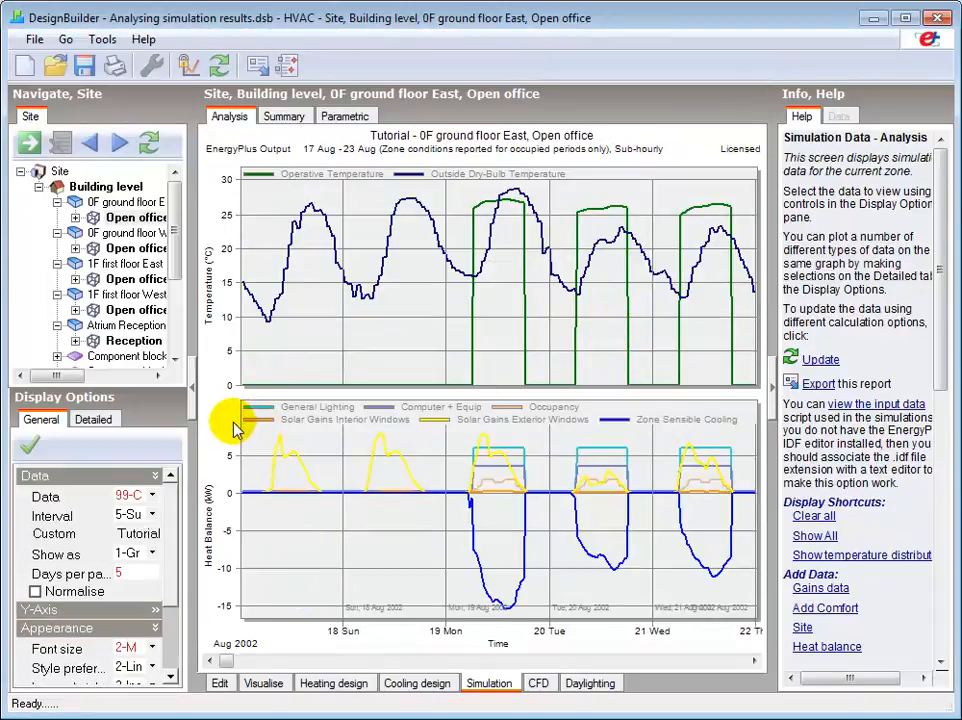
Review the data type choice and the custom result set setting in the display options
left_click(152, 496)
left_click(140, 600)
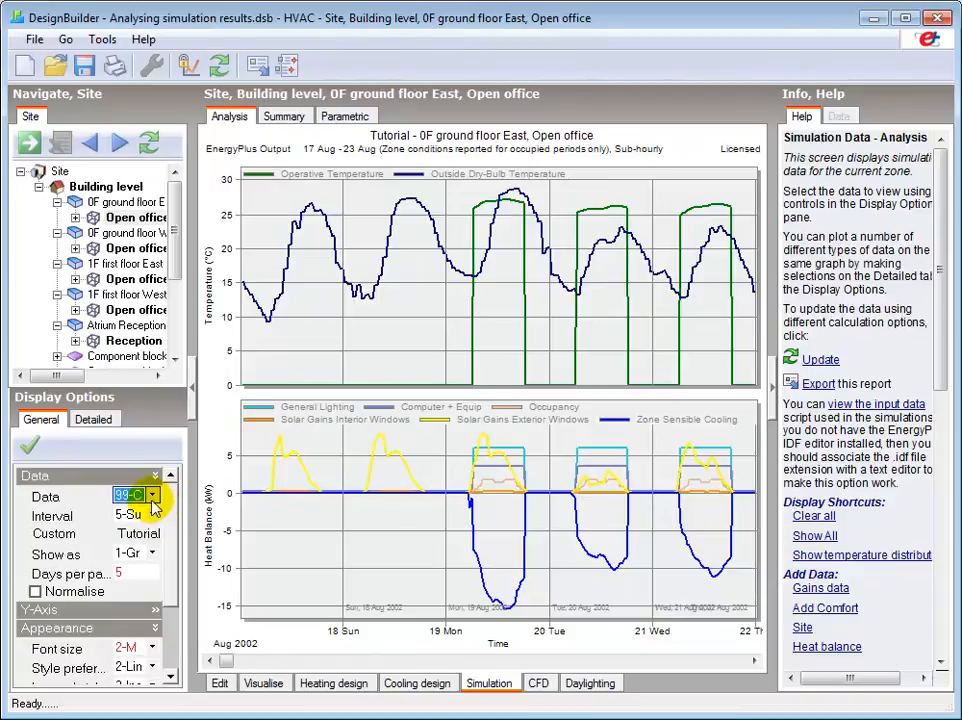
left_click(158, 537)
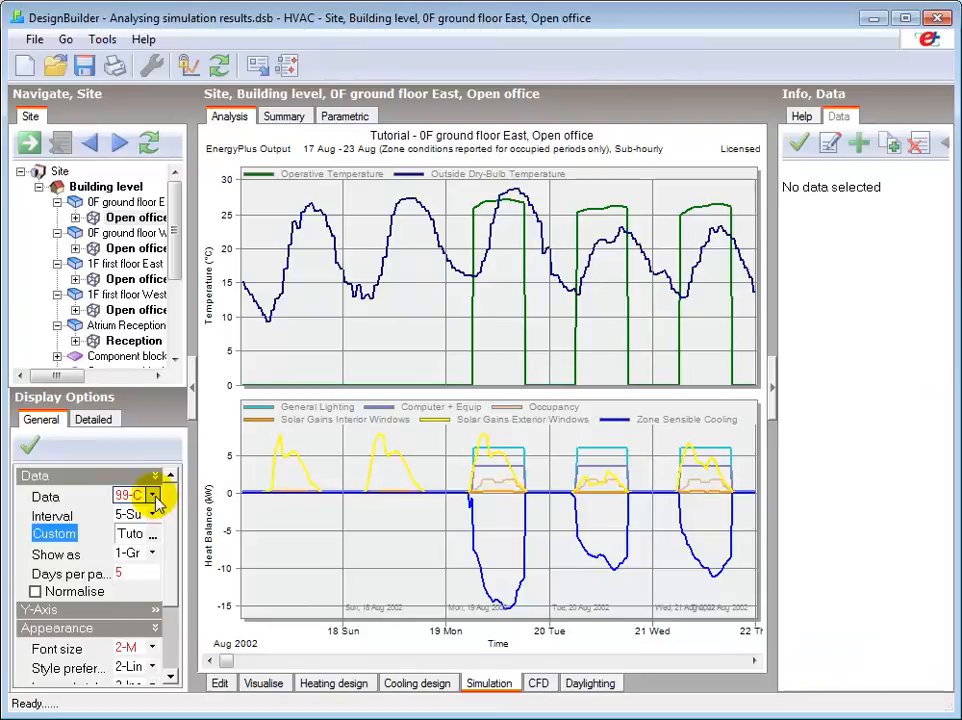
Show the results as a combined graph and table to examine them, and change the display to Grid
left_click(151, 553)
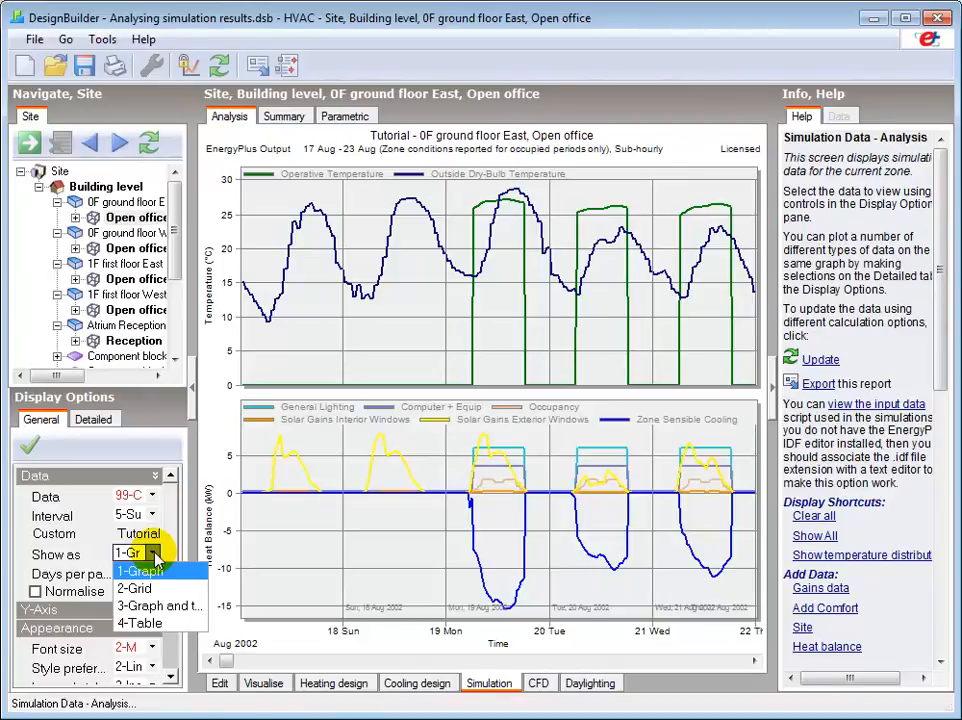
left_click(154, 607)
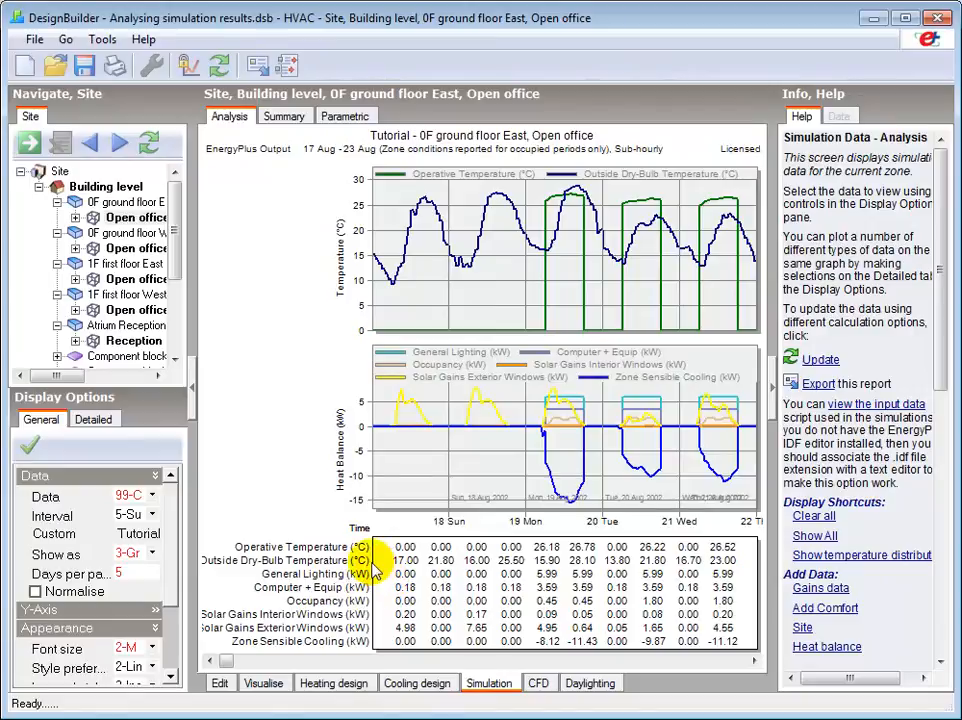
left_click(152, 553)
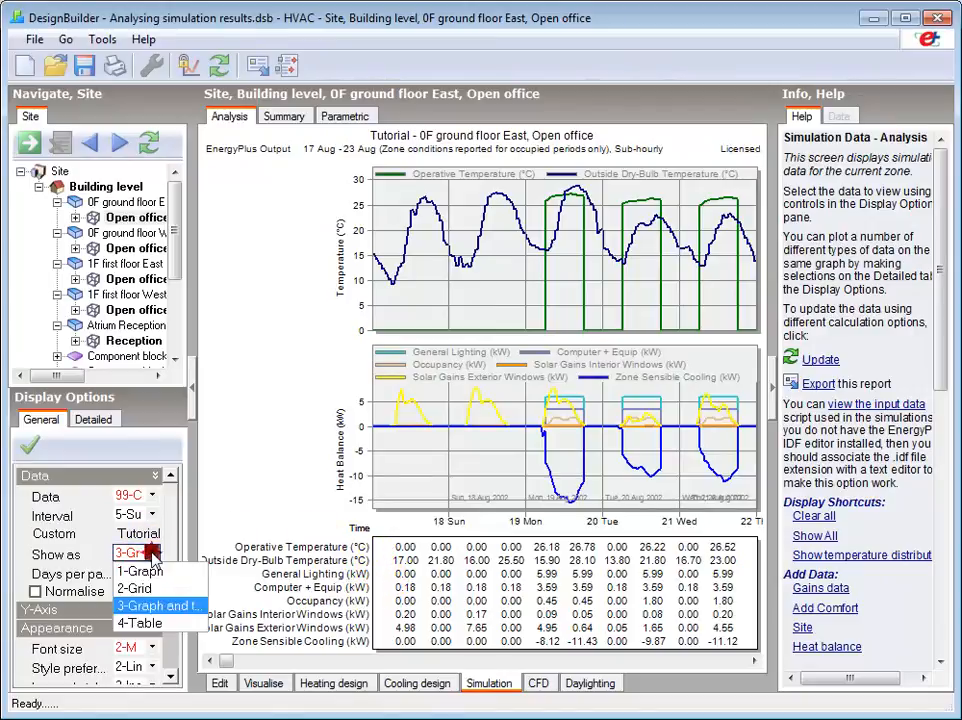
left_click(140, 589)
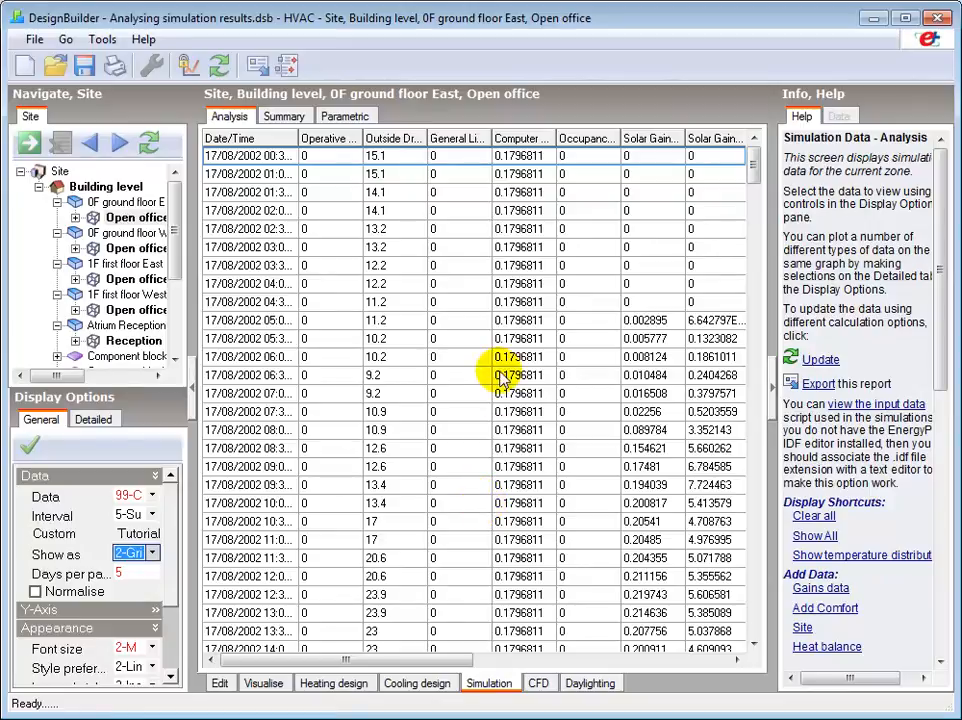
Replace the grid's data with comfort data and sort the rows by operative temperature, highest first
left_click(813, 516)
left_click(810, 608)
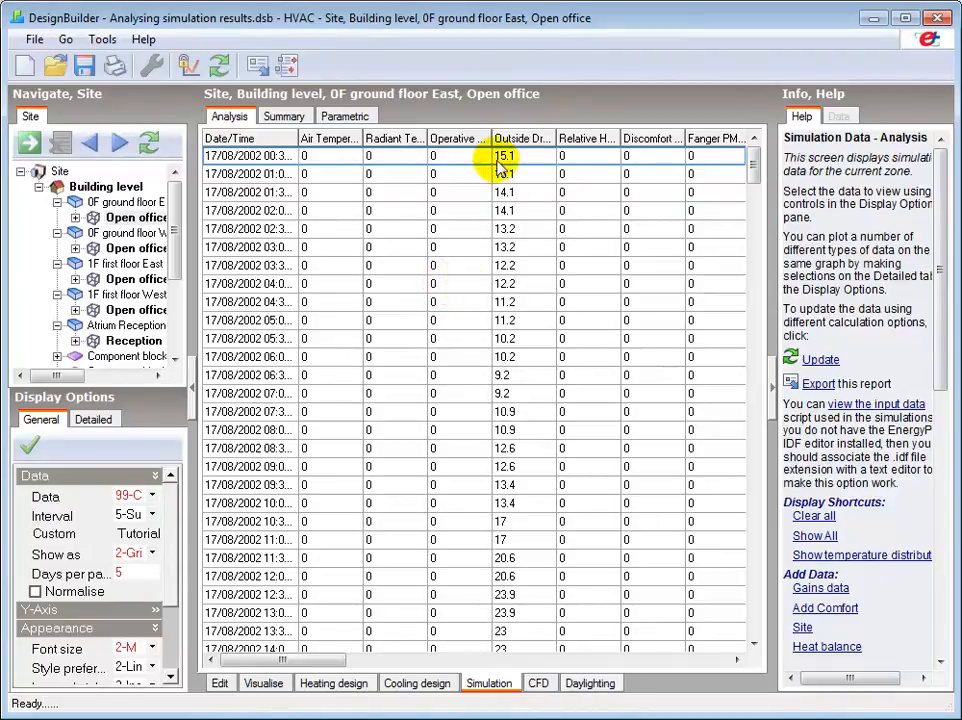
left_click(456, 140)
left_click(456, 142)
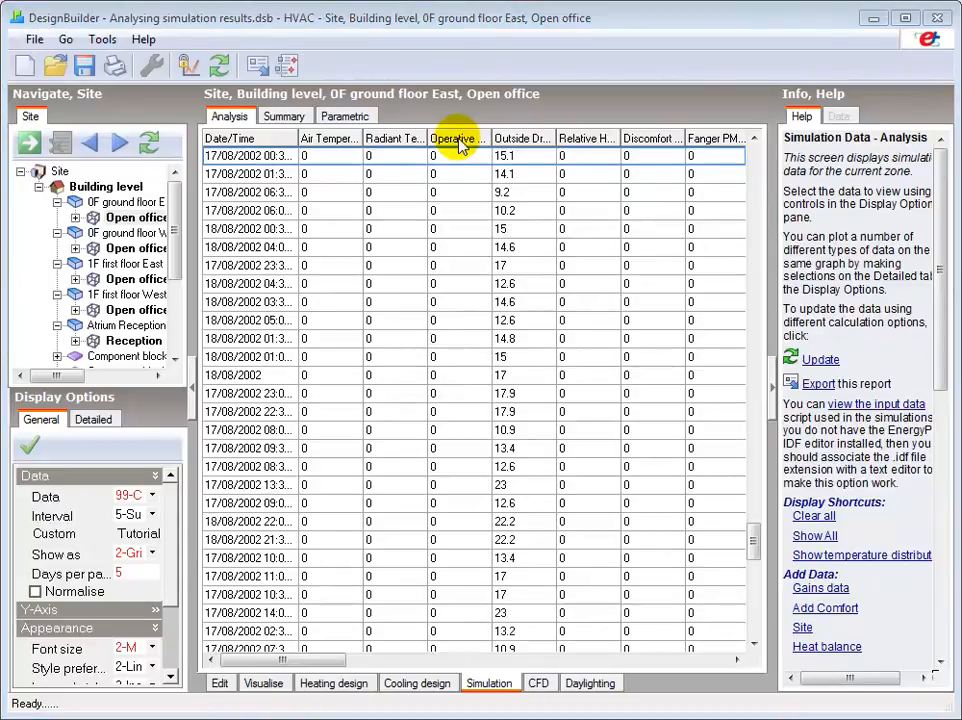
left_click_drag(757, 540, 740, 165)
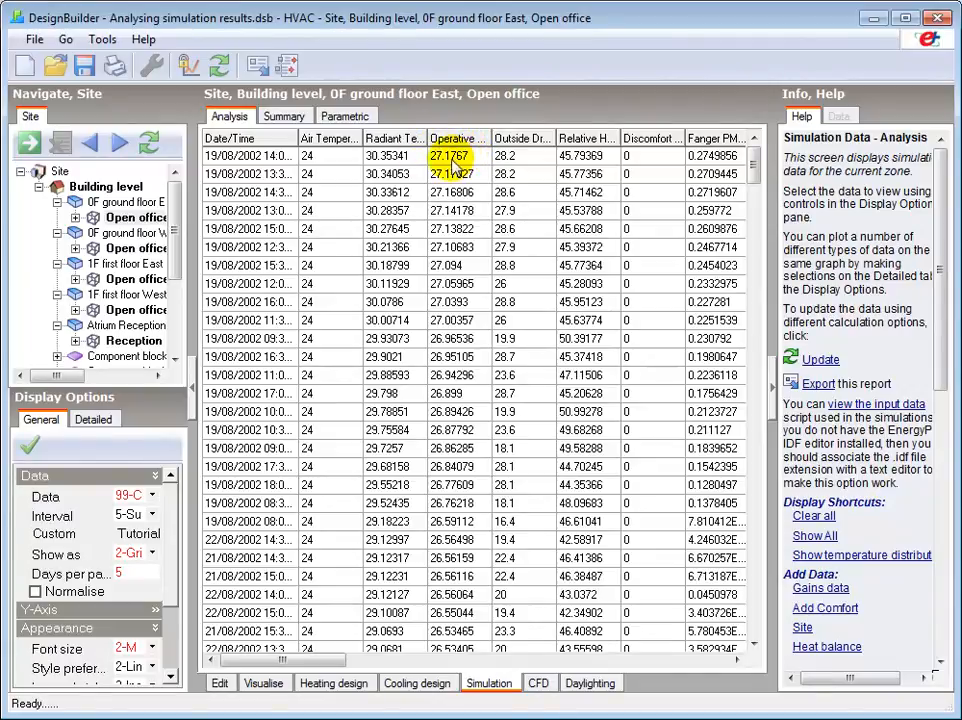
Show the results as a table and replace the comfort data with gains data
left_click(153, 555)
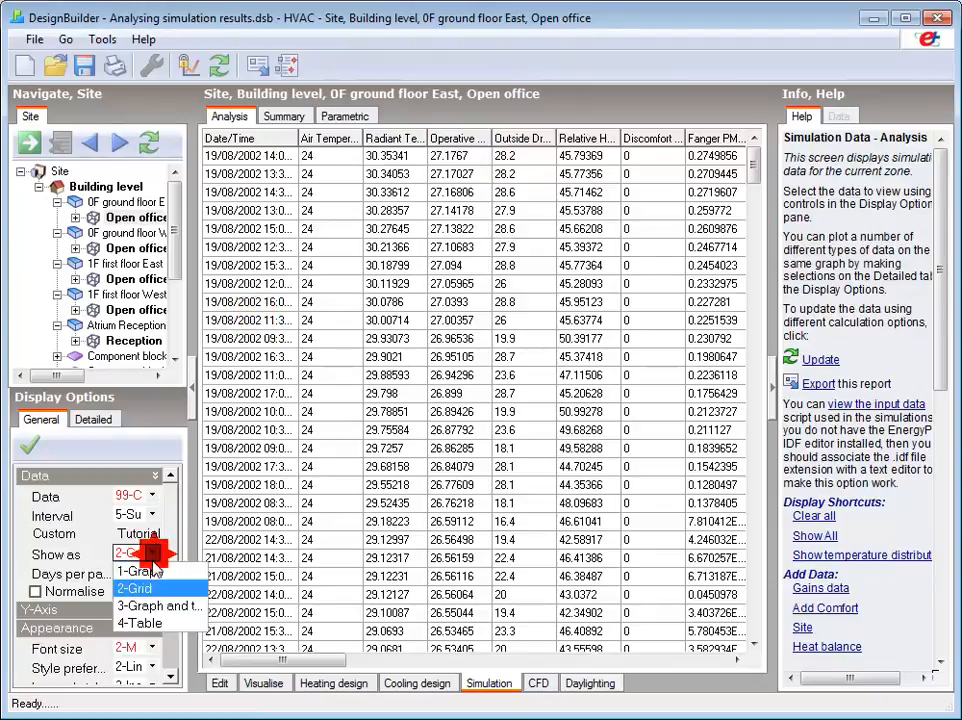
left_click(148, 623)
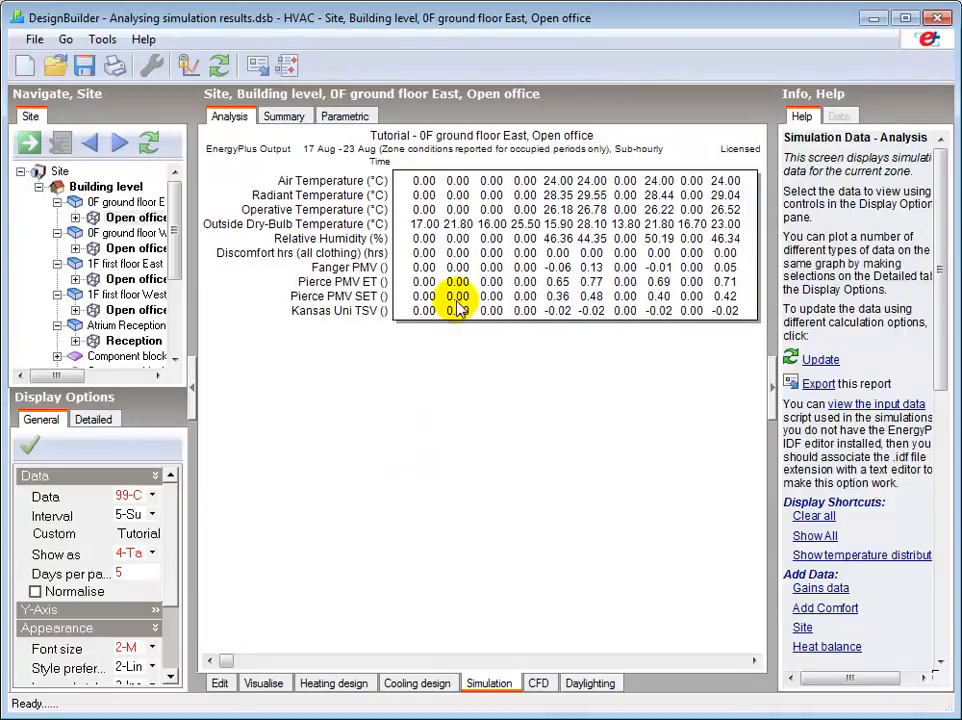
left_click(809, 520)
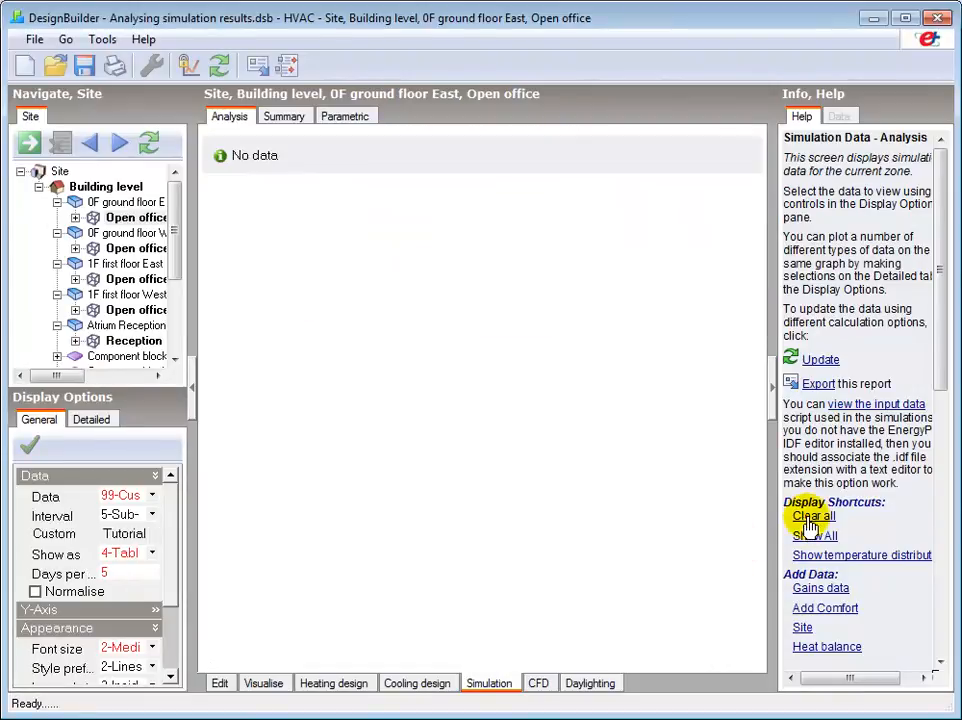
left_click(814, 595)
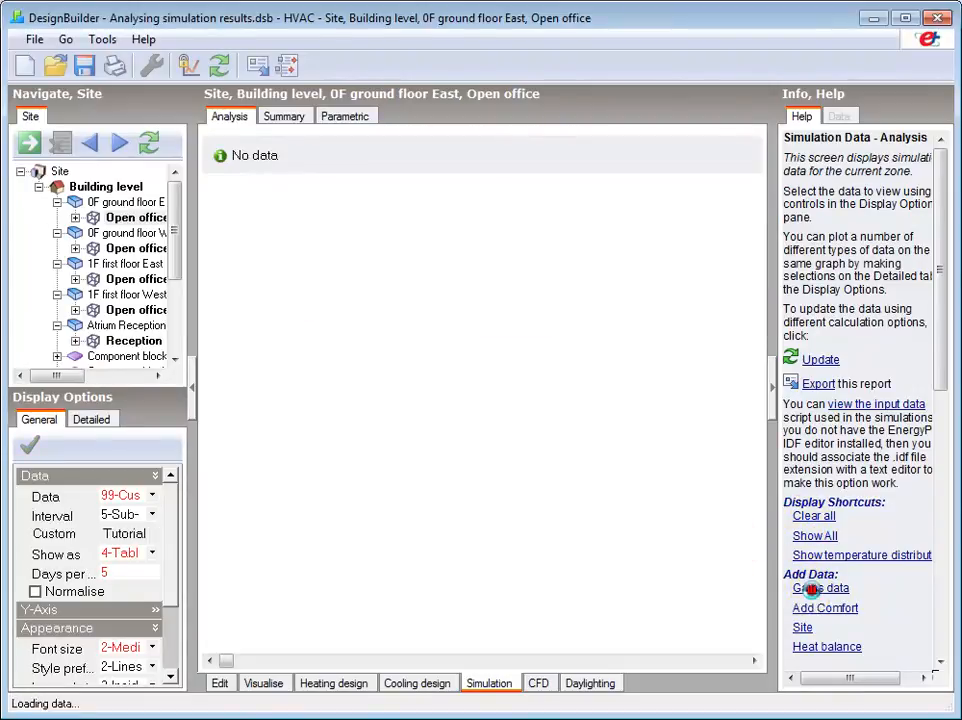
Display the gains data as a graph and turn on normalisation of the results
left_click(140, 558)
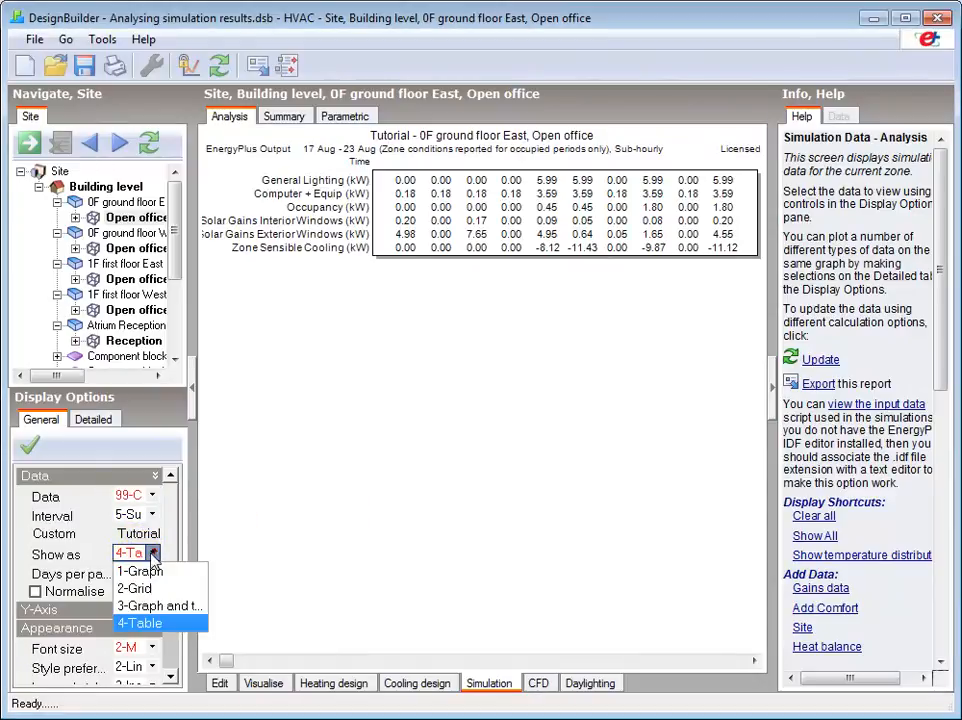
left_click(140, 572)
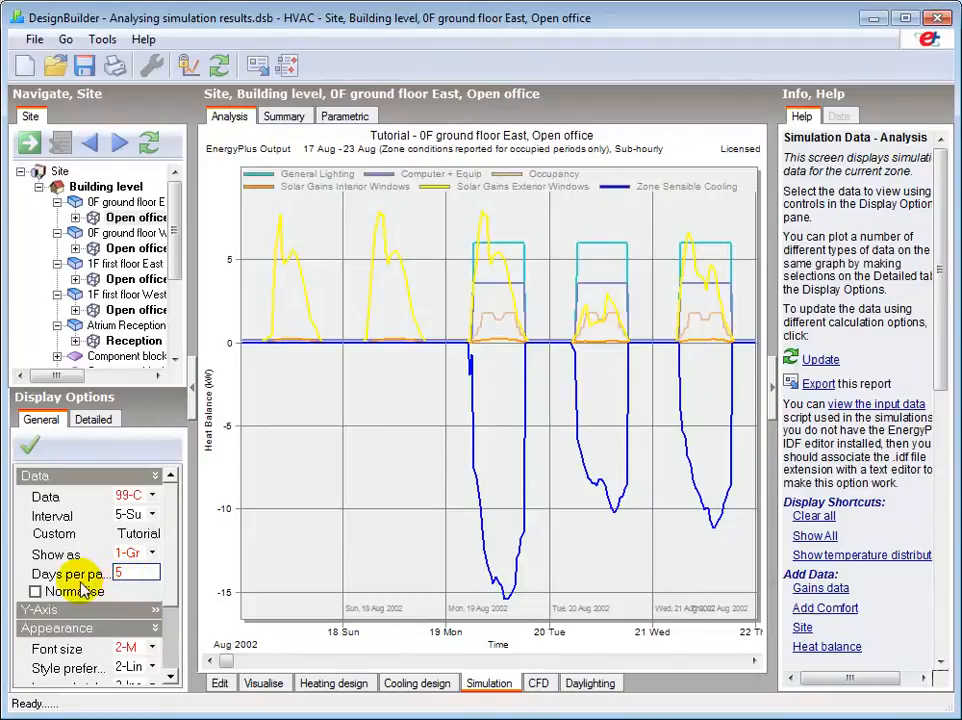
left_click(36, 592)
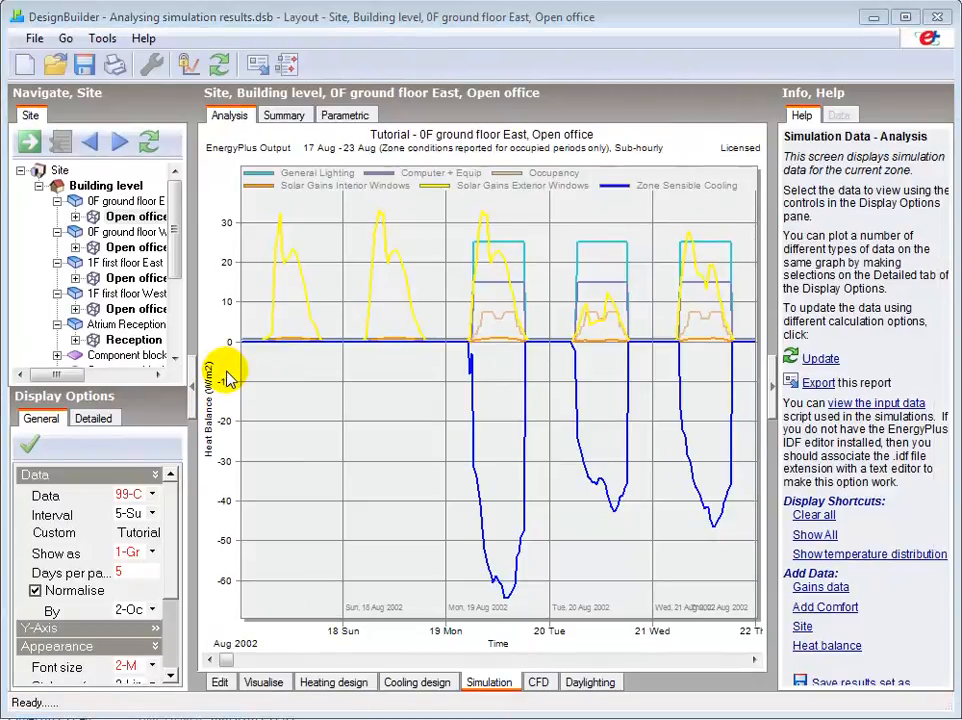
Lock the Y-axis minimum and maximum values and review the limits offered for each data type
left_click(64, 628)
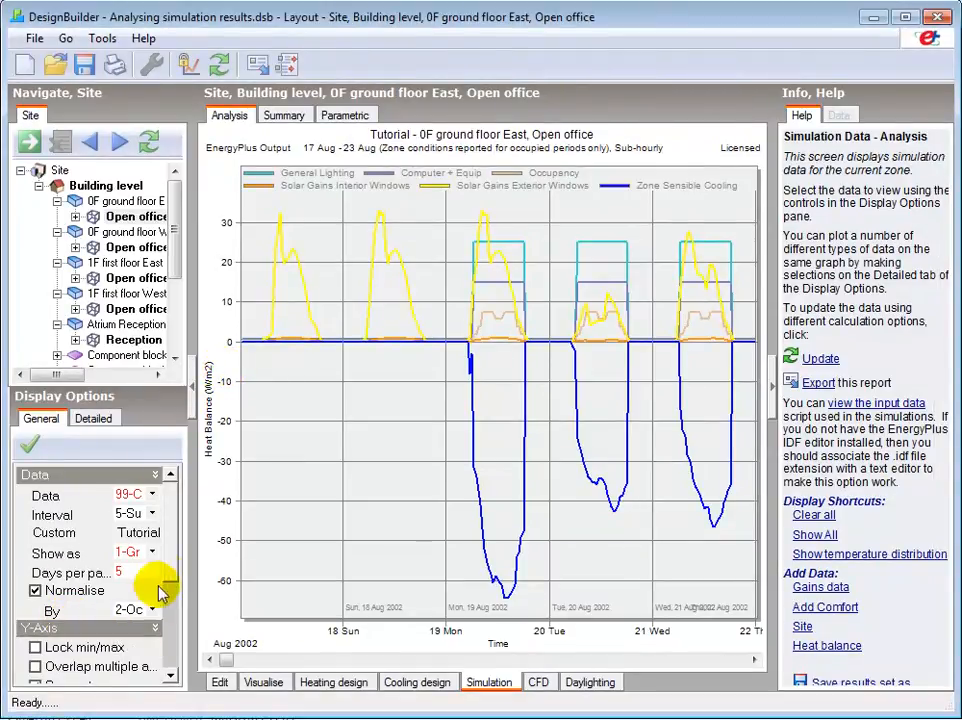
scroll(165, 660, "down", 4)
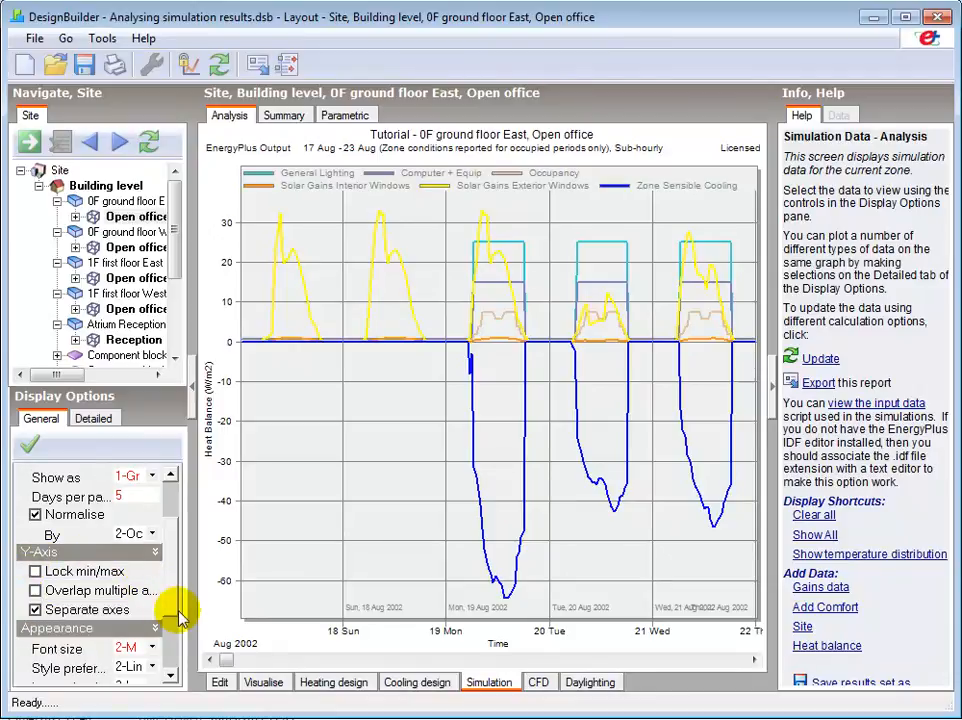
left_click(37, 573)
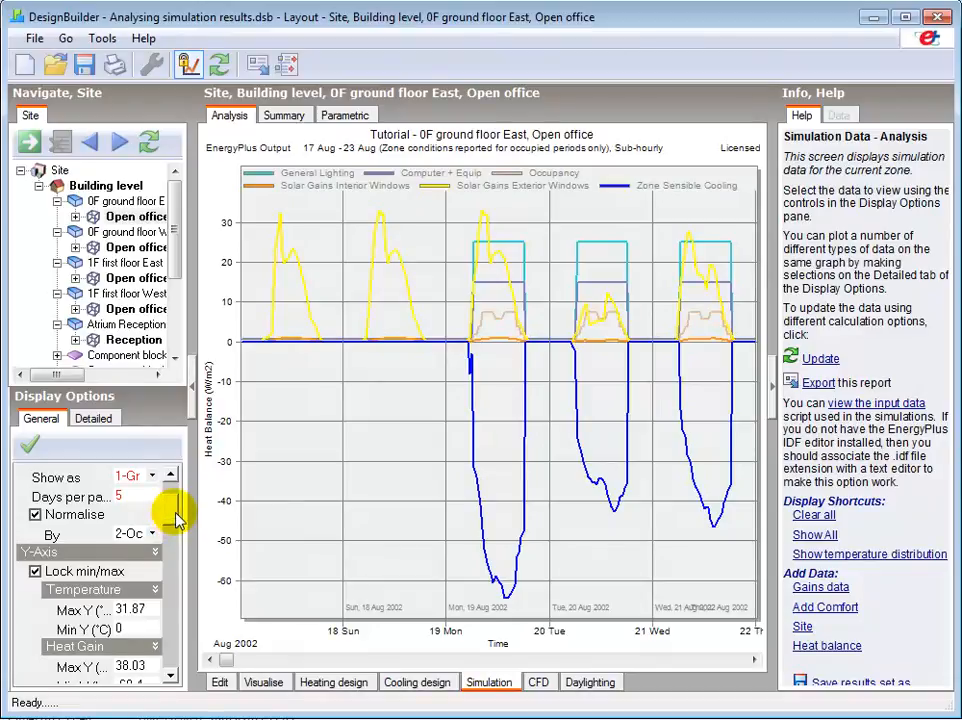
mouse_move(172, 522)
left_mouse_down()
mouse_move(172, 532)
mouse_move(172, 522)
left_mouse_up()
left_click(142, 531)
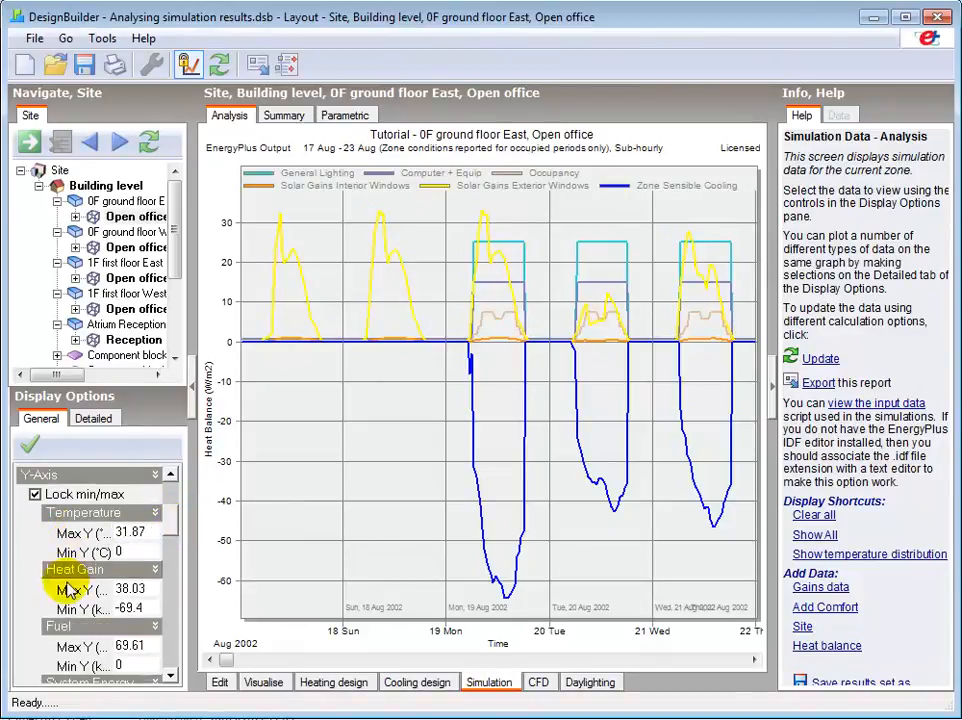
left_click_drag(172, 522, 172, 540)
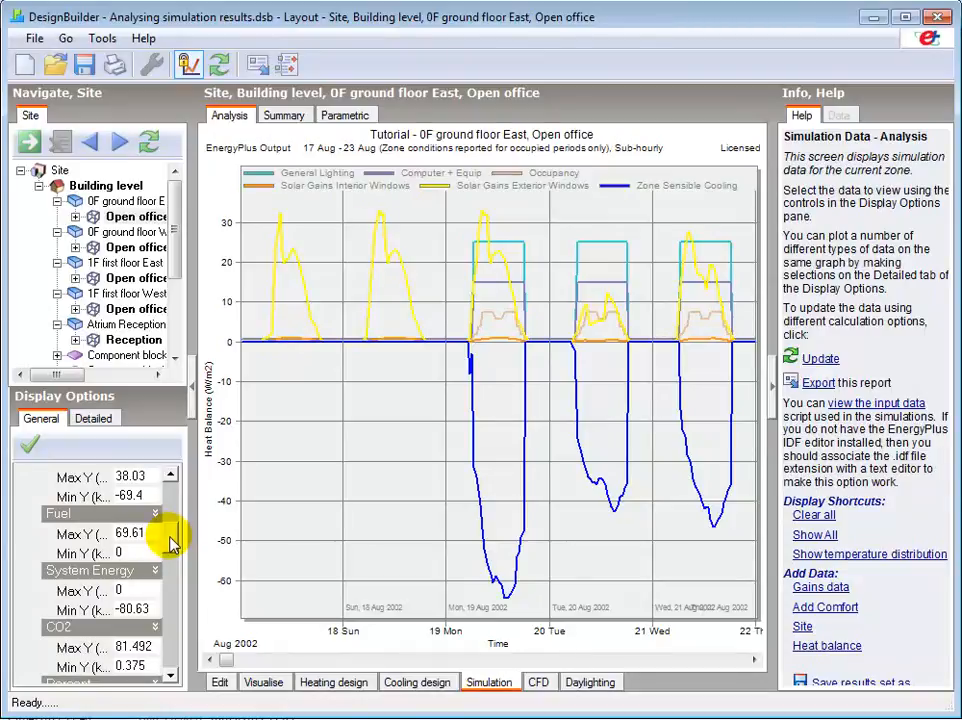
left_click_drag(170, 537, 178, 494)
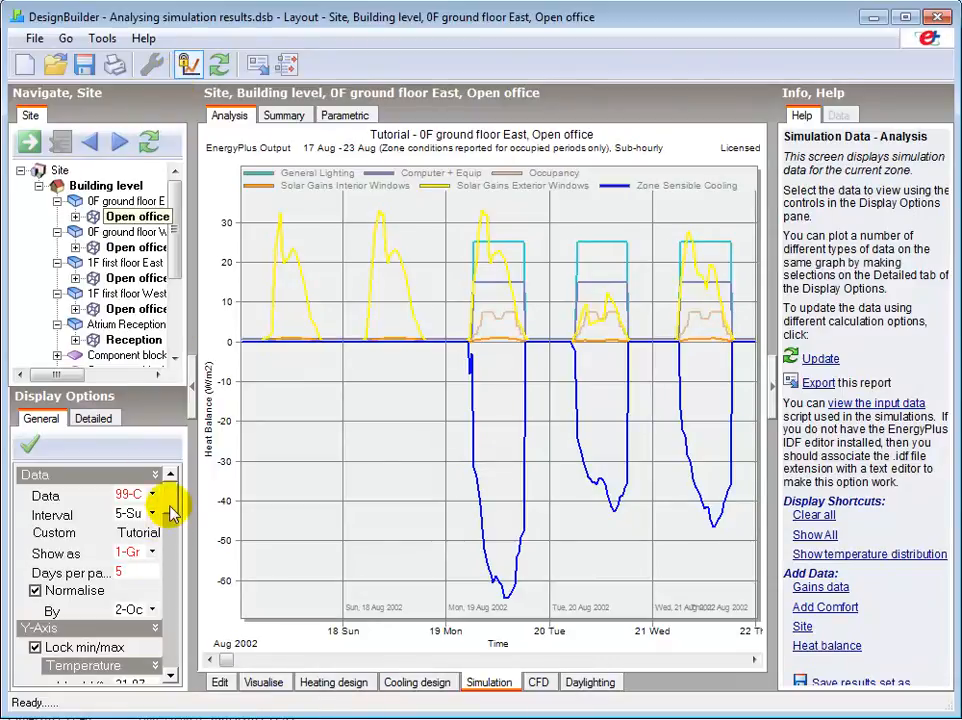
Inspect the editable temperature axis maximum and unlock the Y-axis minimum and maximum values
scroll(171, 514, "down", 5)
scroll(180, 535, "up", 1)
left_click(135, 514)
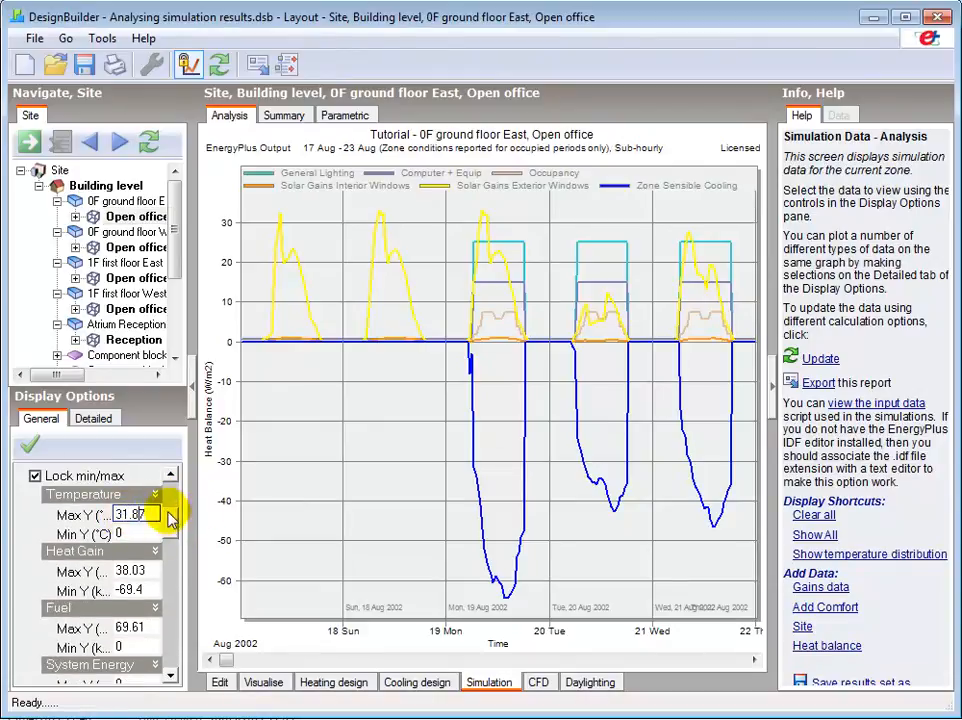
left_click_drag(140, 513, 47, 478)
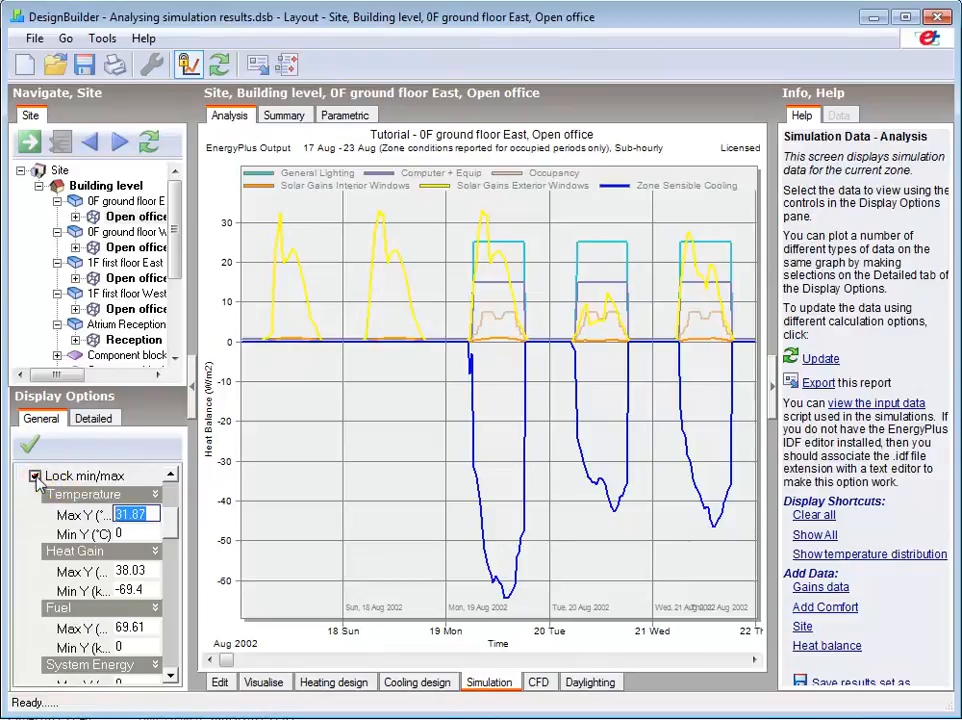
left_click(35, 476)
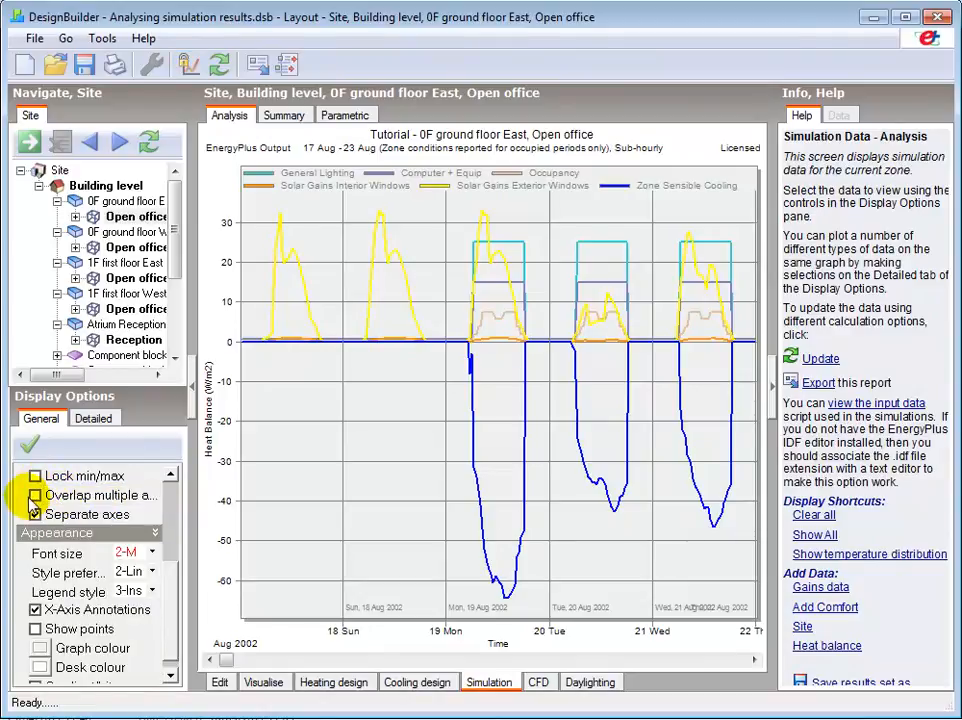
Try overlapping multiple axes with all data shown, and restore the gains-only graph with overlapping turned off
left_click(35, 496)
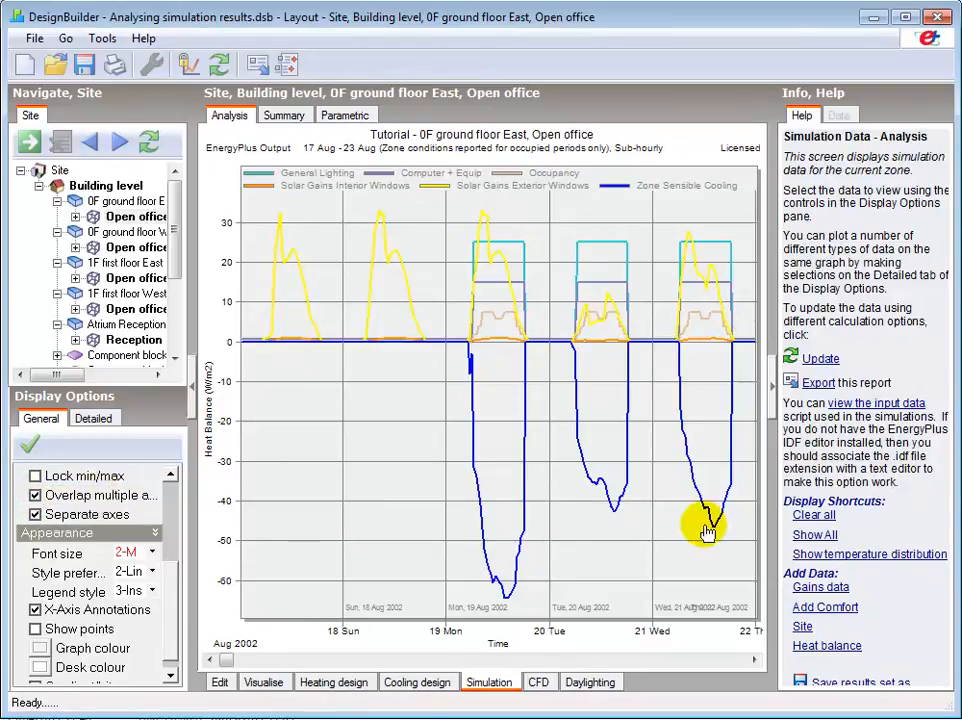
left_click(808, 540)
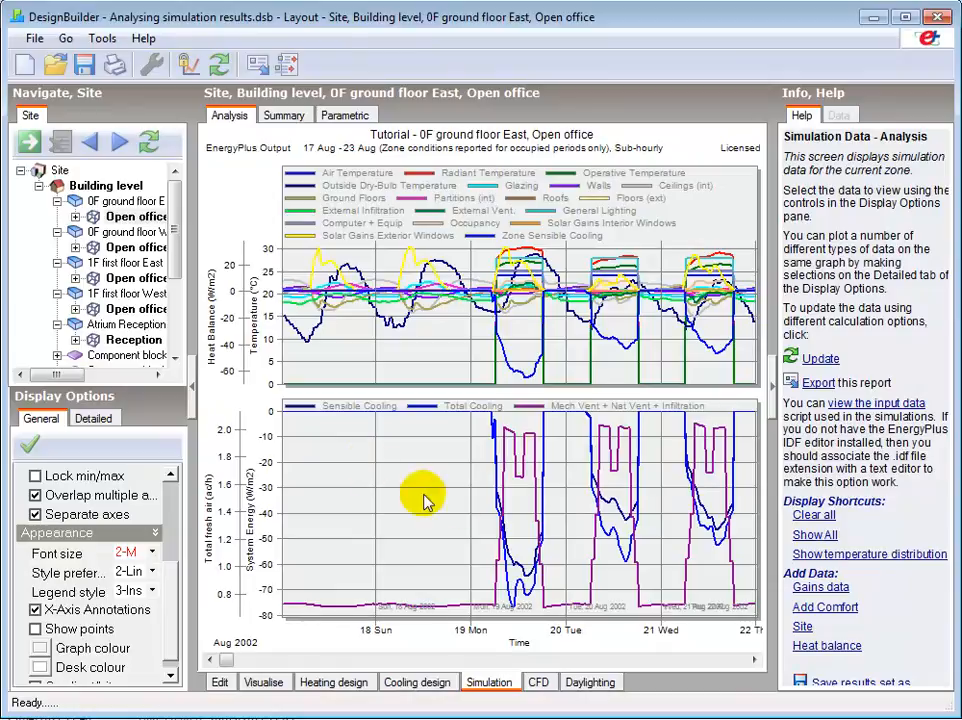
left_click(815, 516)
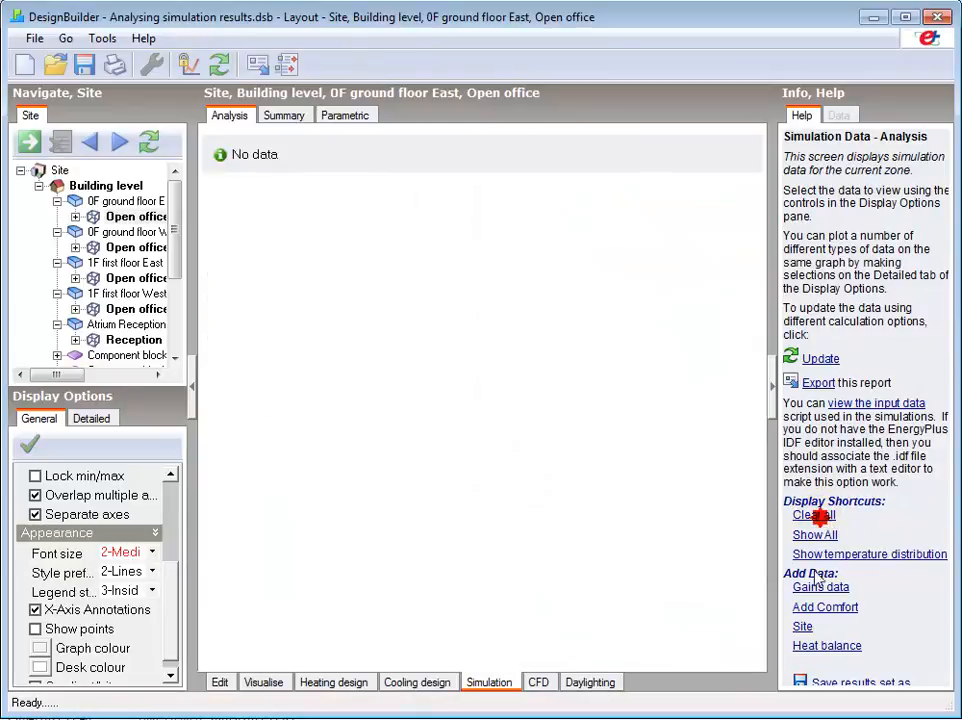
left_click(810, 588)
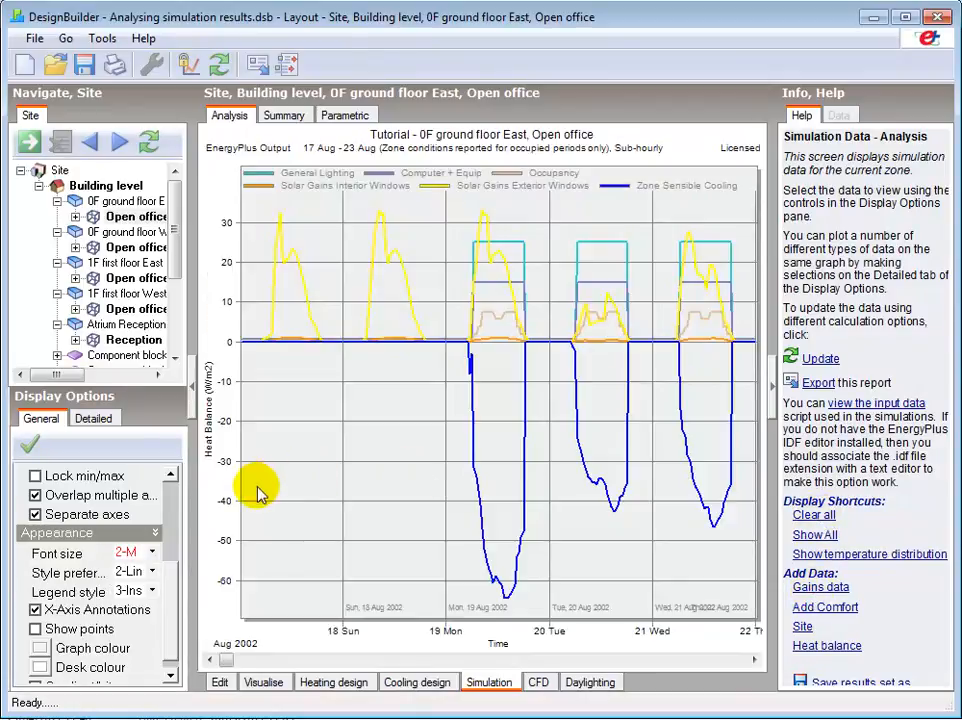
left_click(36, 494)
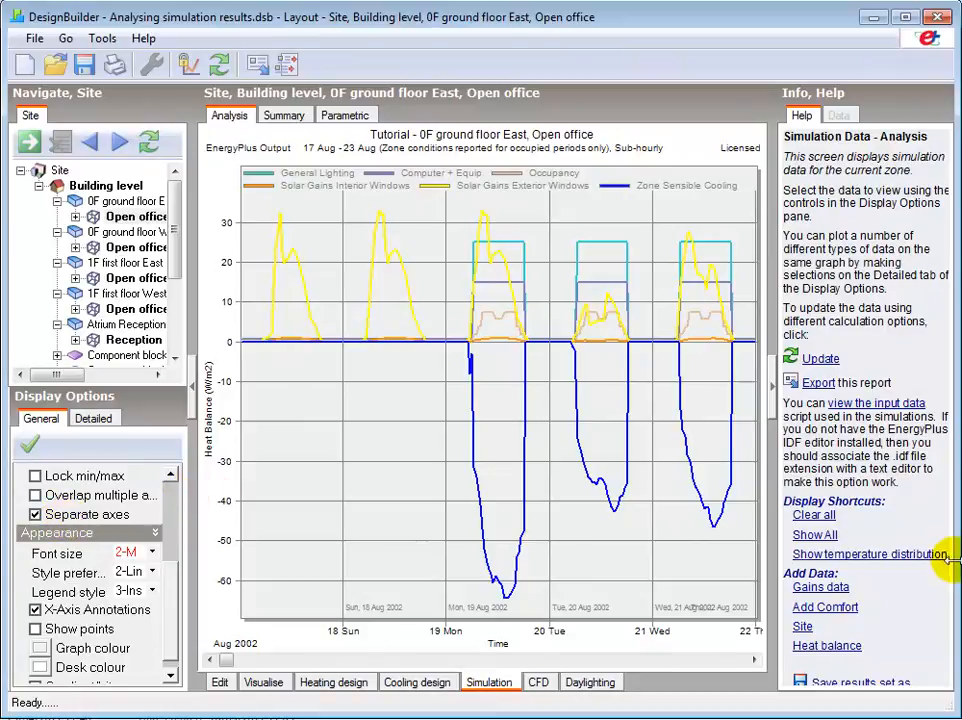
Show all data and compare the graphs with separate axes off and on, leaving separate axes enabled
left_click(815, 535)
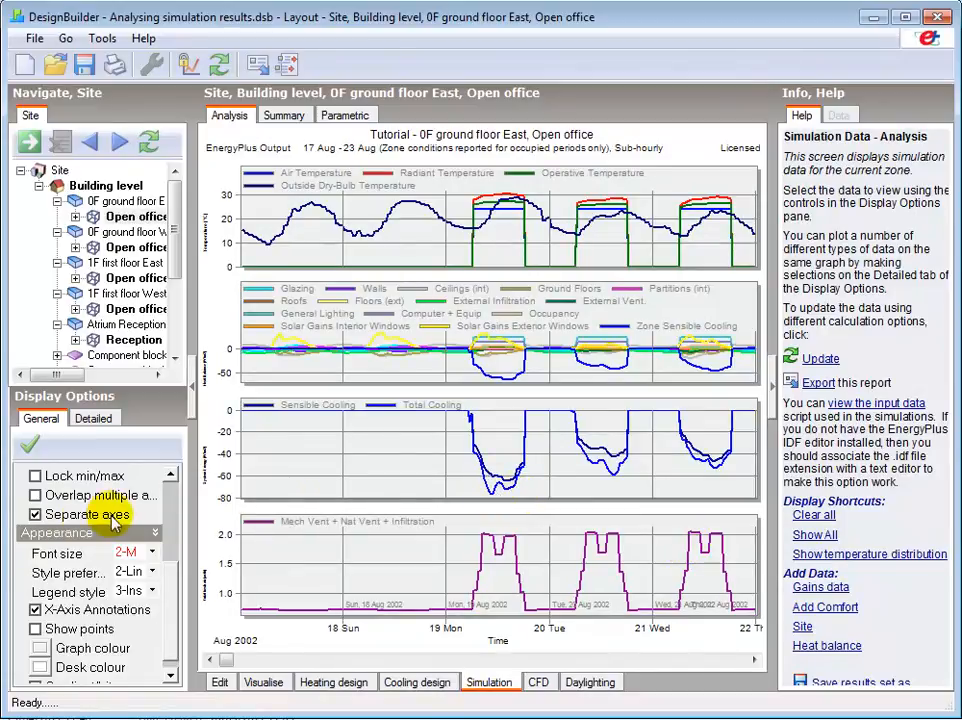
left_click(36, 514)
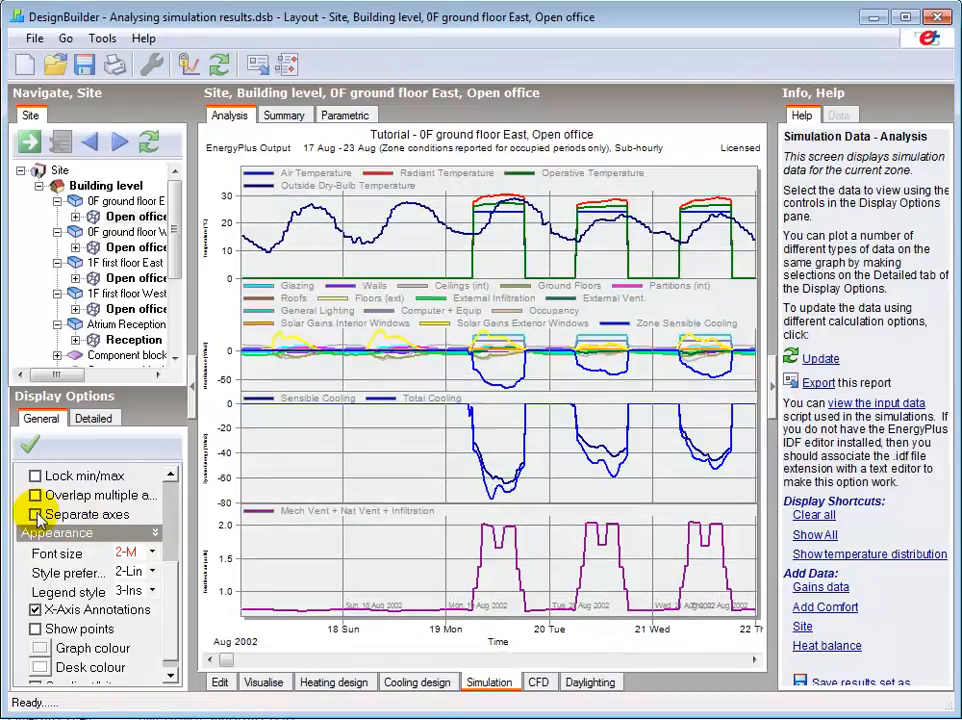
left_click(36, 514)
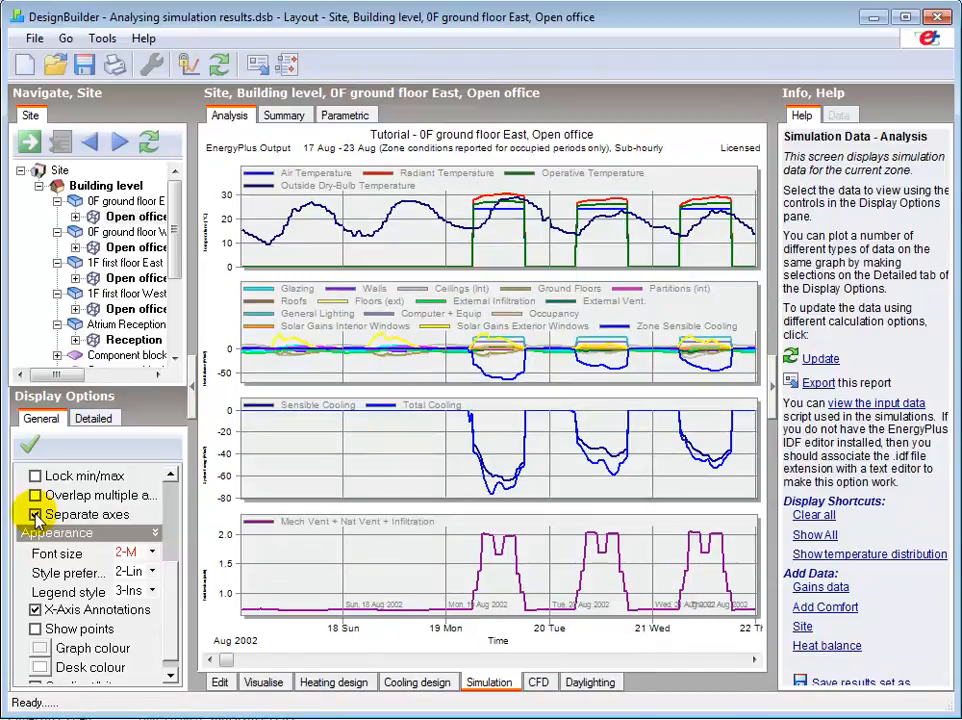
Review the font size choices, keeping Medium, and look over the remaining graph appearance settings
left_click(153, 553)
left_click(153, 554)
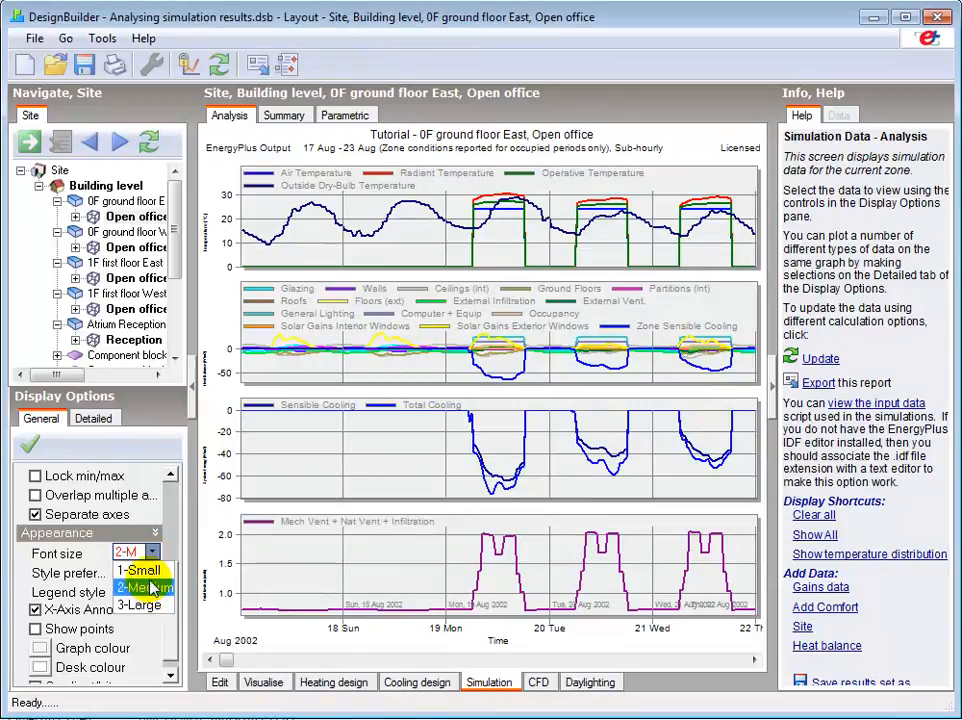
left_click(153, 588)
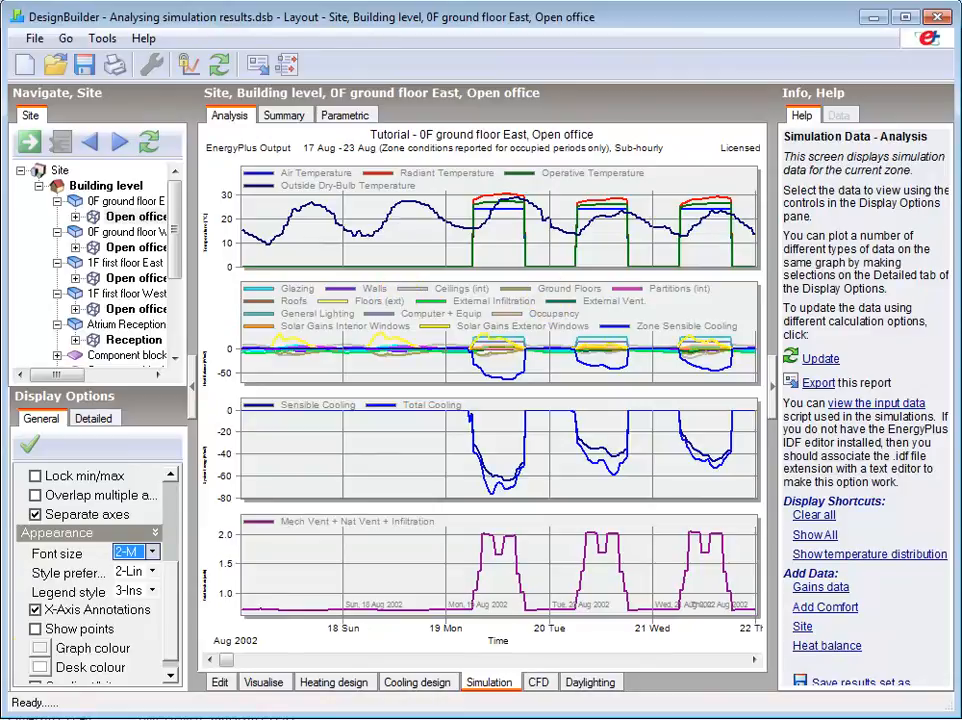
scroll(172, 625, "down", 1)
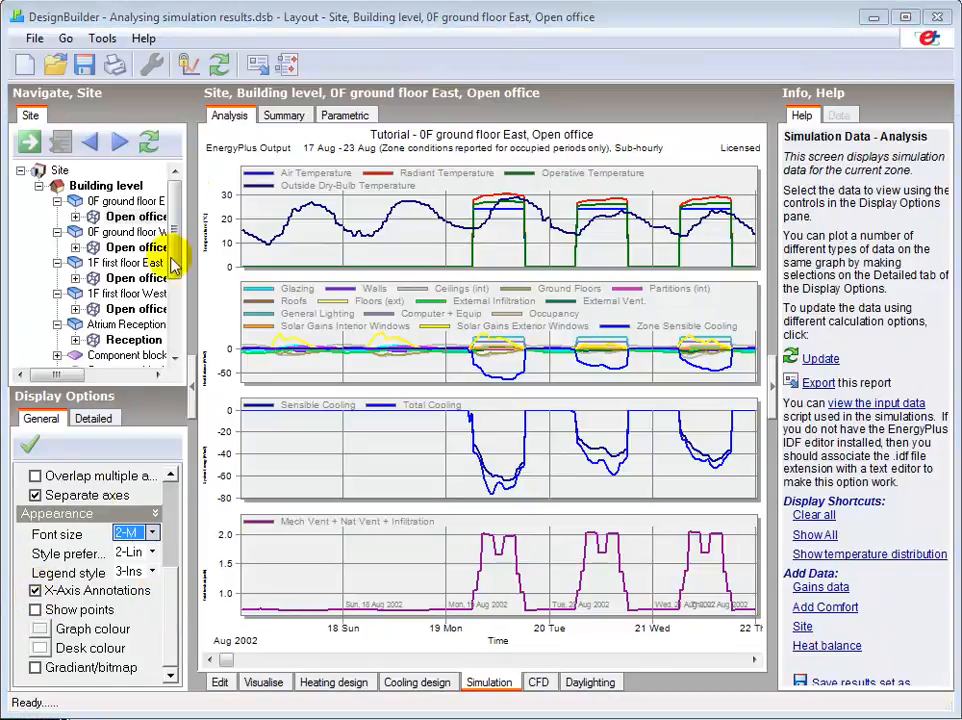
Start updating the simulation and add temperature distribution to the graphable outputs in the calculation options
left_click(219, 72)
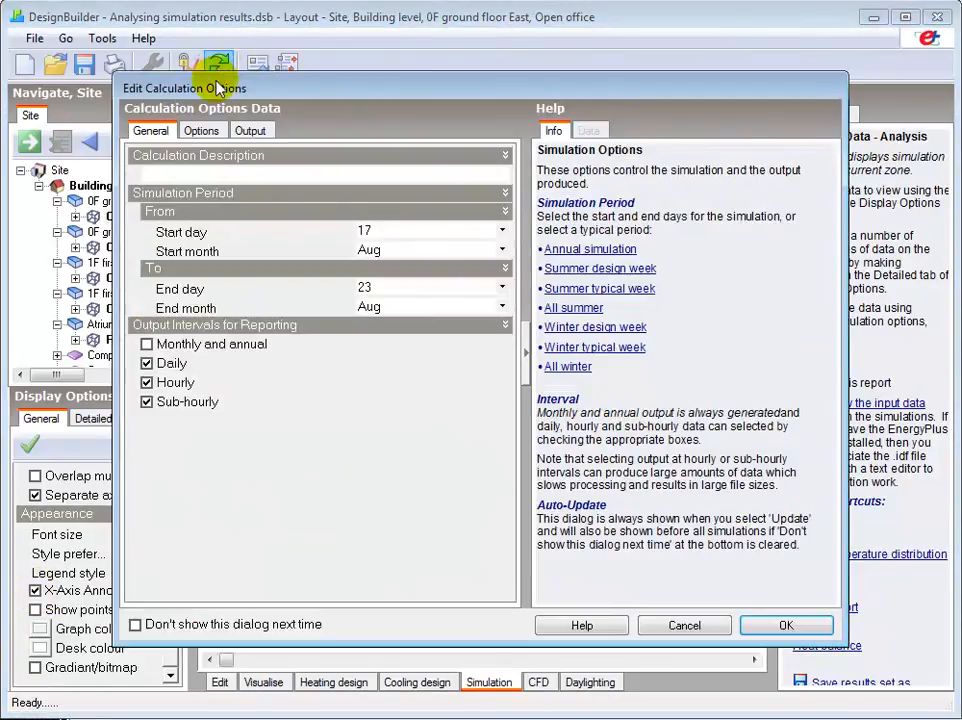
left_click(251, 130)
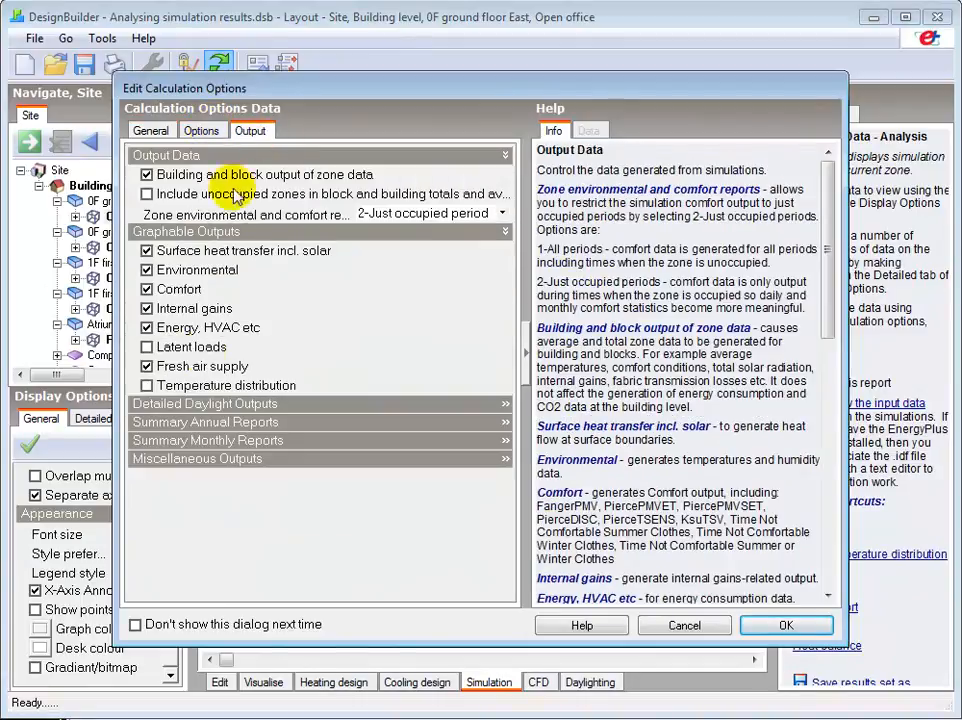
left_click(186, 388)
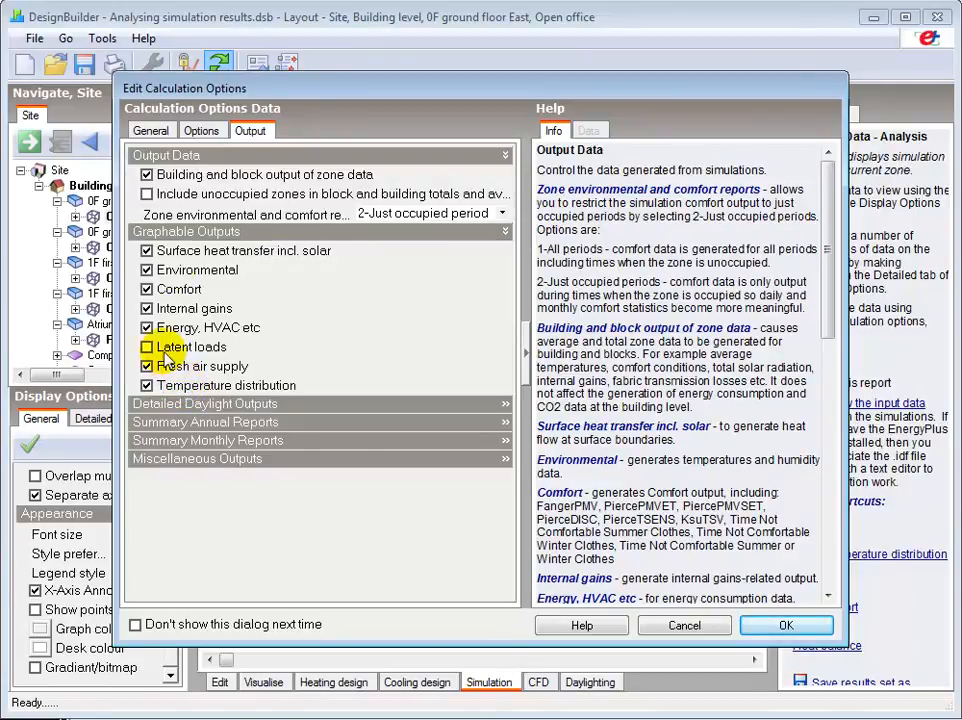
Set the simulation period to annual and report only monthly and annual output, excluding daily, hourly and sub-hourly intervals
left_click(199, 132)
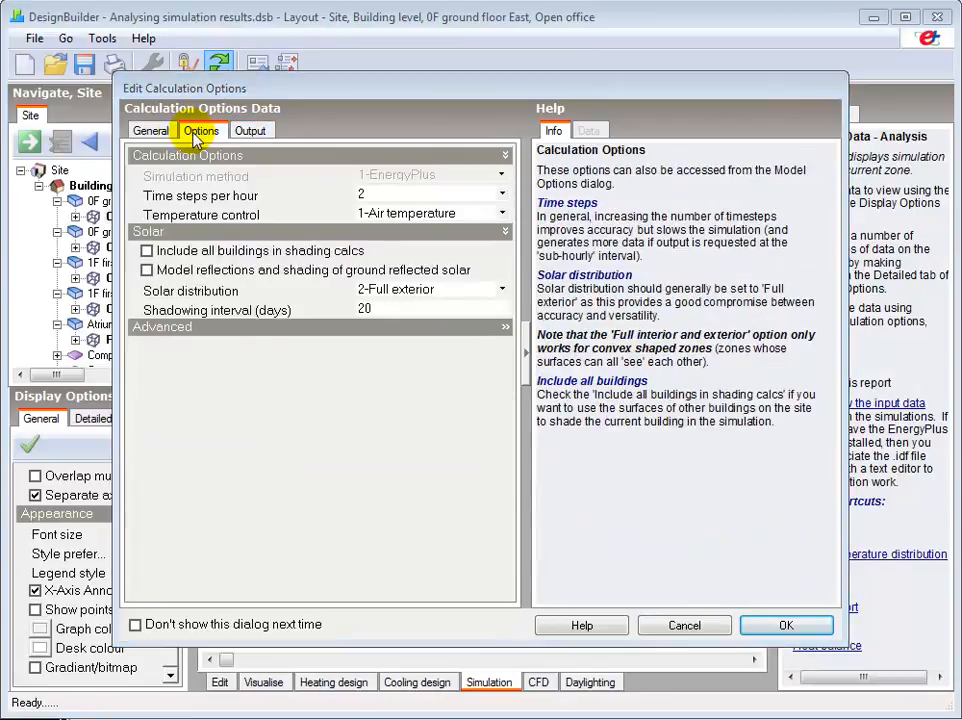
left_click(153, 131)
left_click(548, 250)
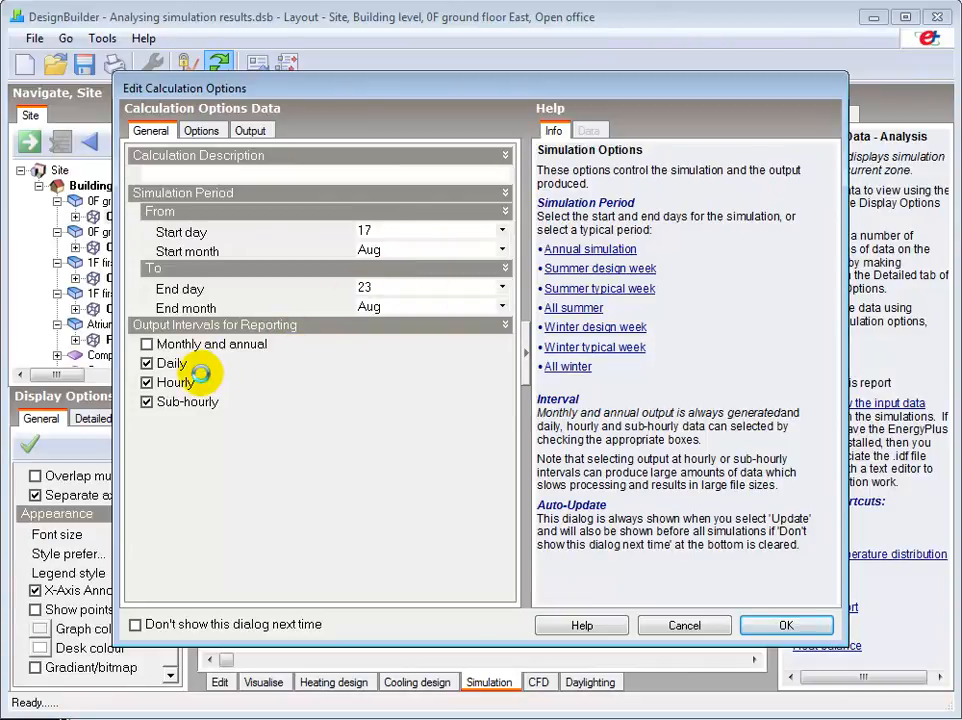
left_click(147, 344)
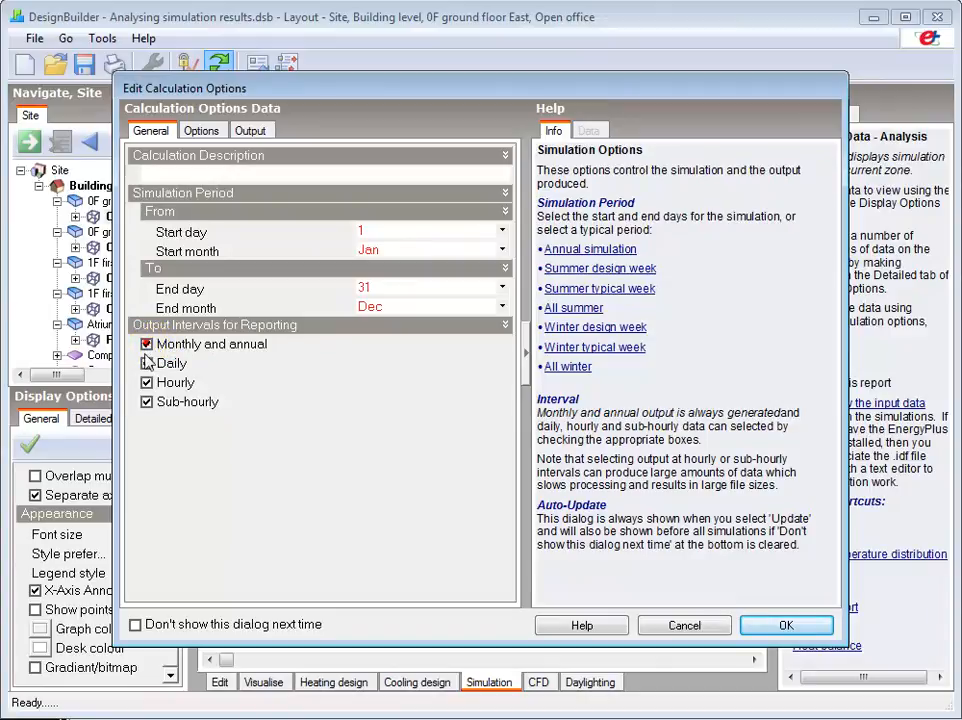
left_click(146, 364)
left_click(147, 383)
left_click(147, 401)
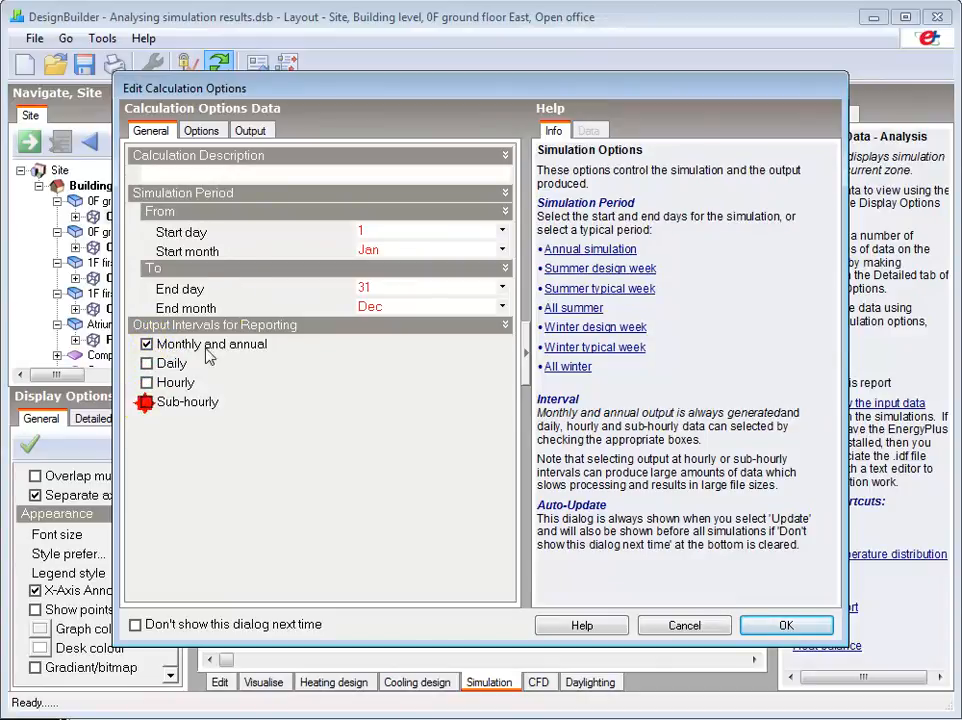
Exclude surface heat transfer, environmental, comfort, internal gains, energy/HVAC and fresh air supply from the graphable outputs, keeping only temperature distribution
left_click(249, 133)
left_click(148, 251)
left_click(147, 270)
left_click(147, 289)
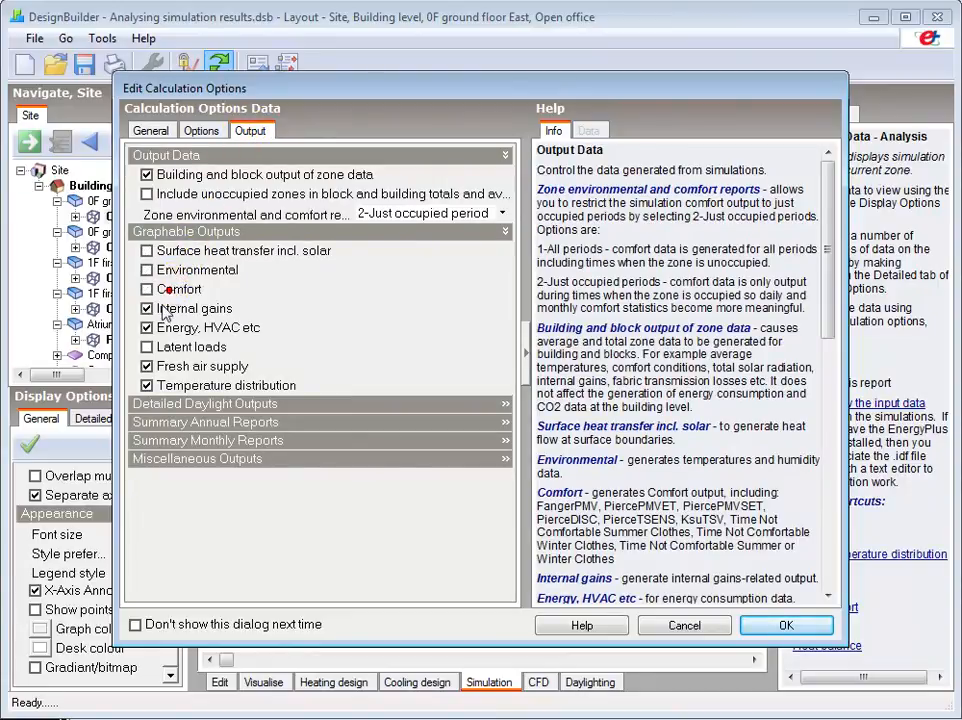
left_click(147, 308)
left_click(160, 327)
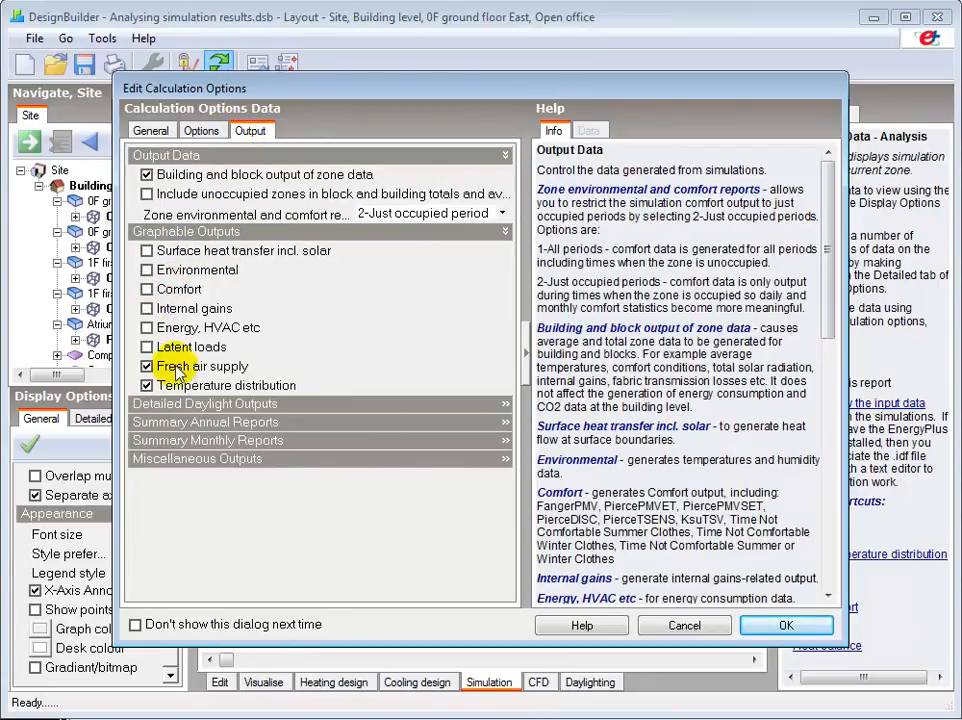
left_click(176, 367)
Exclude the Annual Building Utility Performance Summary and the building and block output of zone data, and run the simulation
left_click(172, 422)
left_click(155, 499)
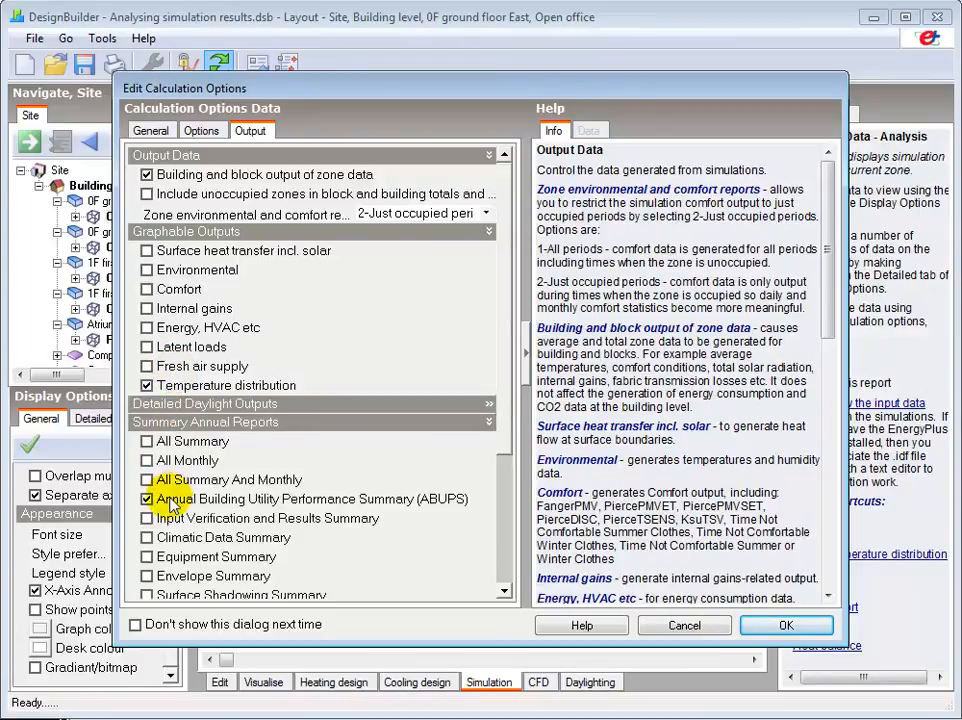
left_click(157, 422)
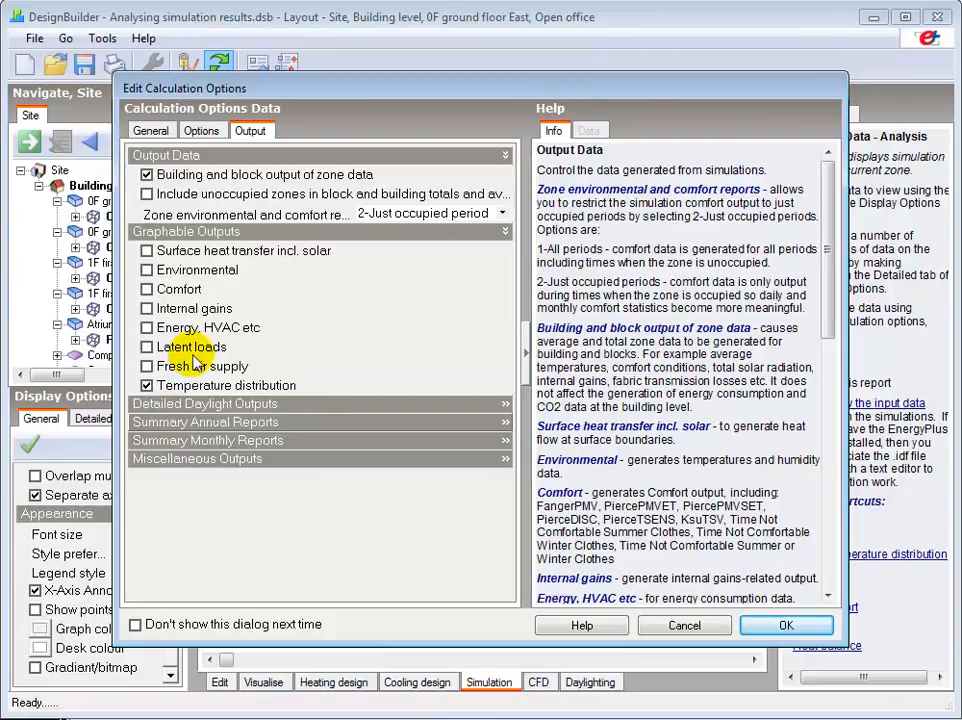
left_click(150, 175)
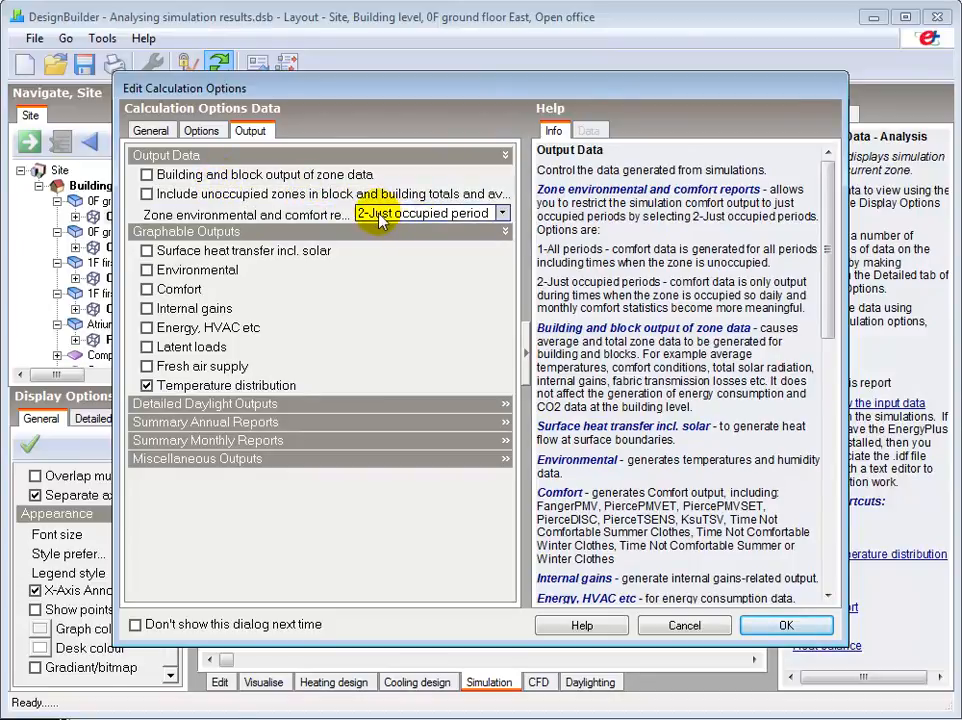
key("Return")
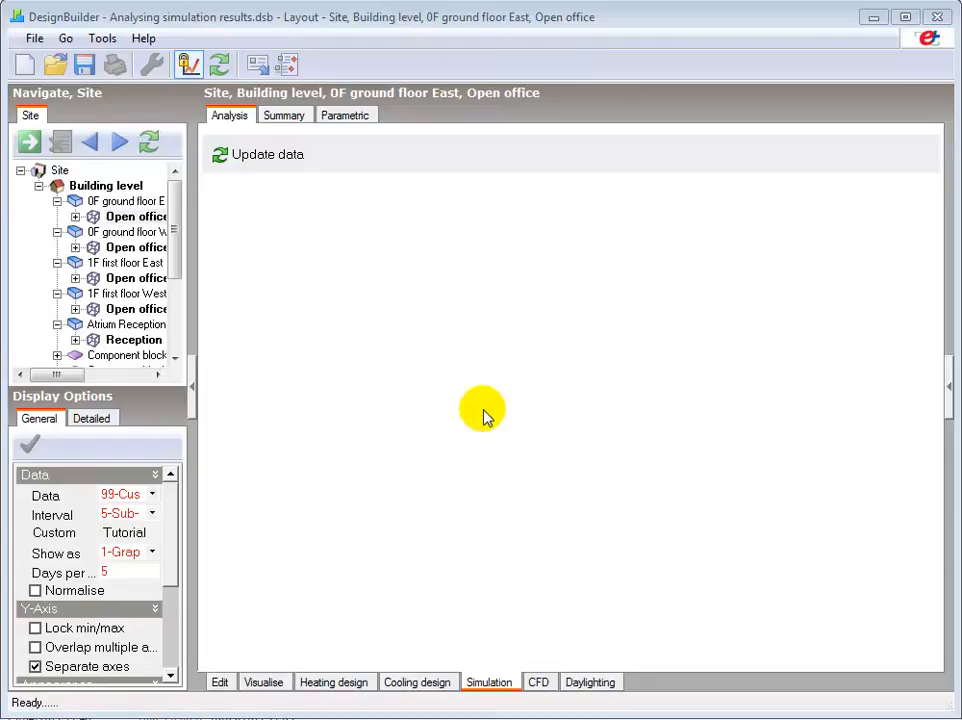
Display the comfort data at the Distribution interval, declining to re-simulate for sub-hourly data
left_click(157, 497)
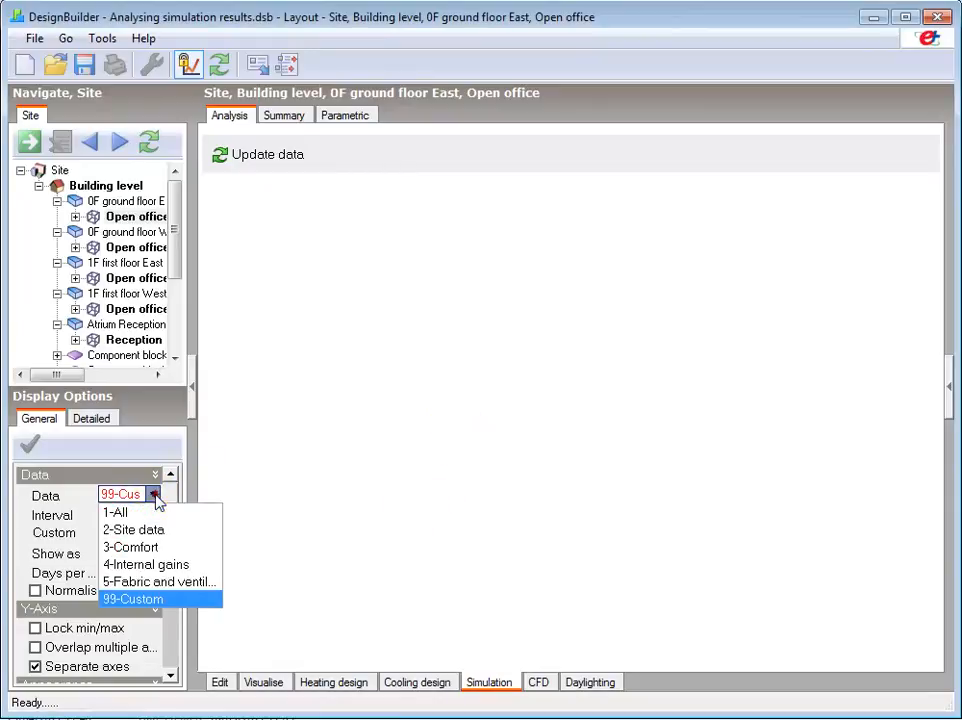
left_click(133, 547)
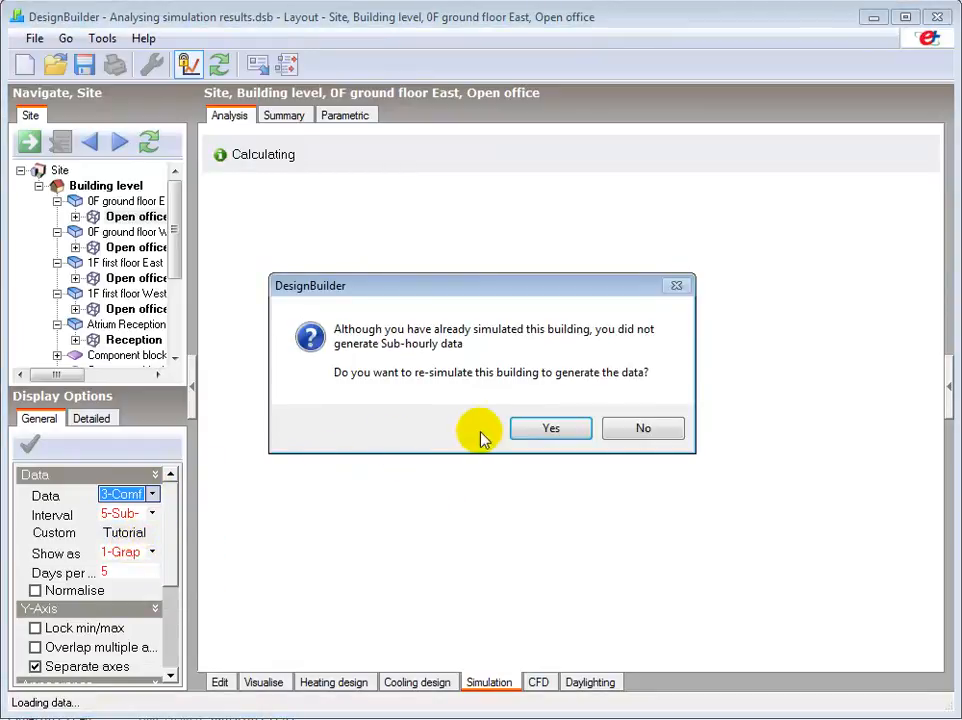
left_click(639, 429)
left_click(152, 513)
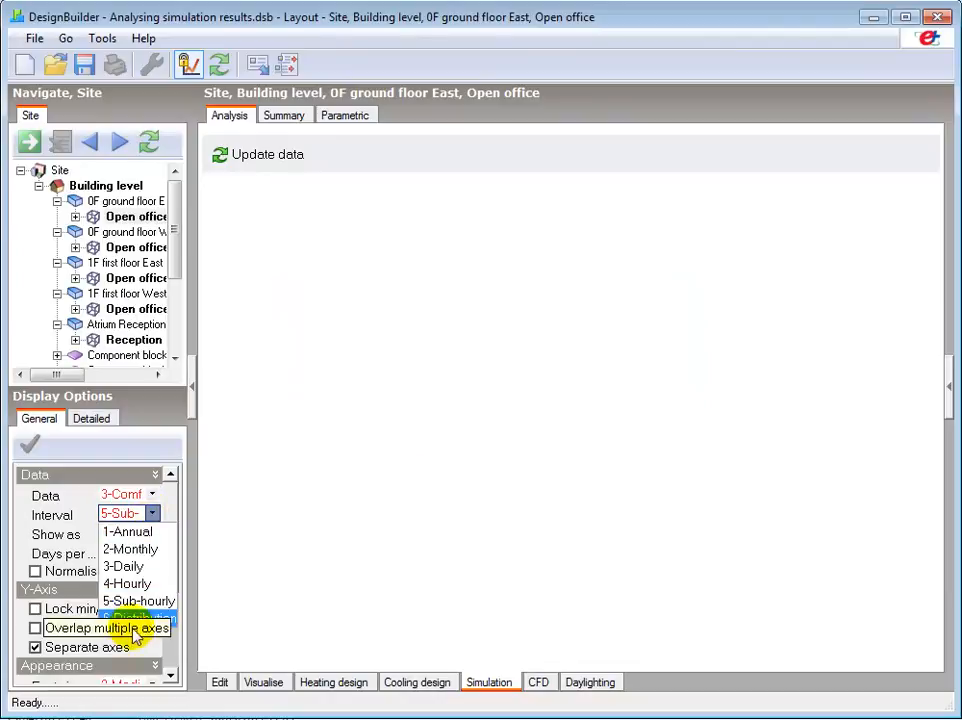
left_click(137, 619)
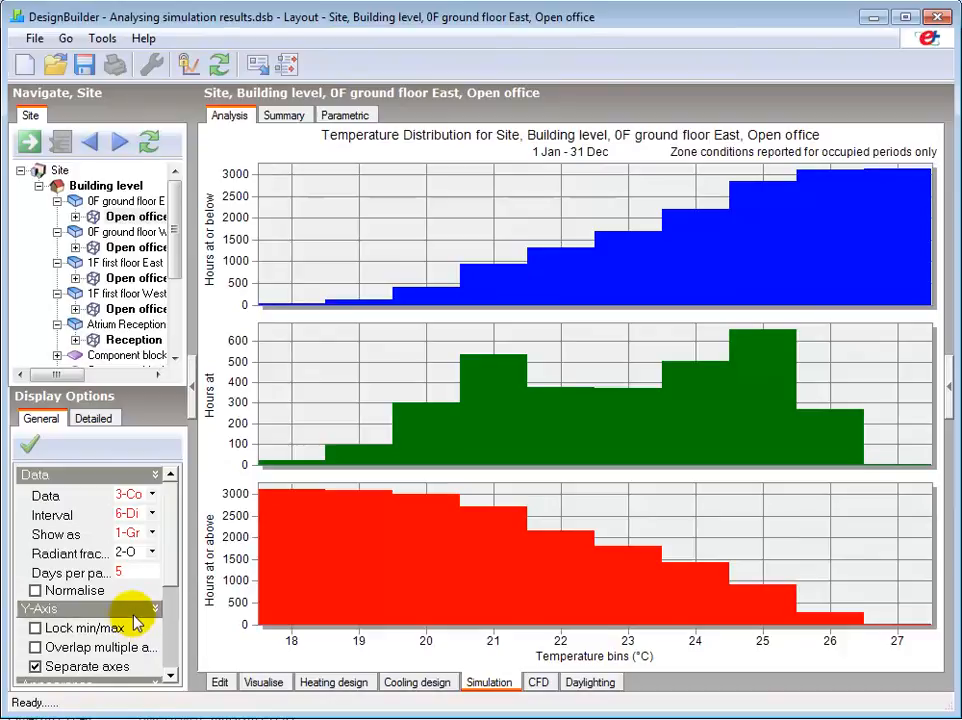
Show the temperature distribution as graph and table, and review the radiant fraction choices, keeping operative temperature
left_click(152, 533)
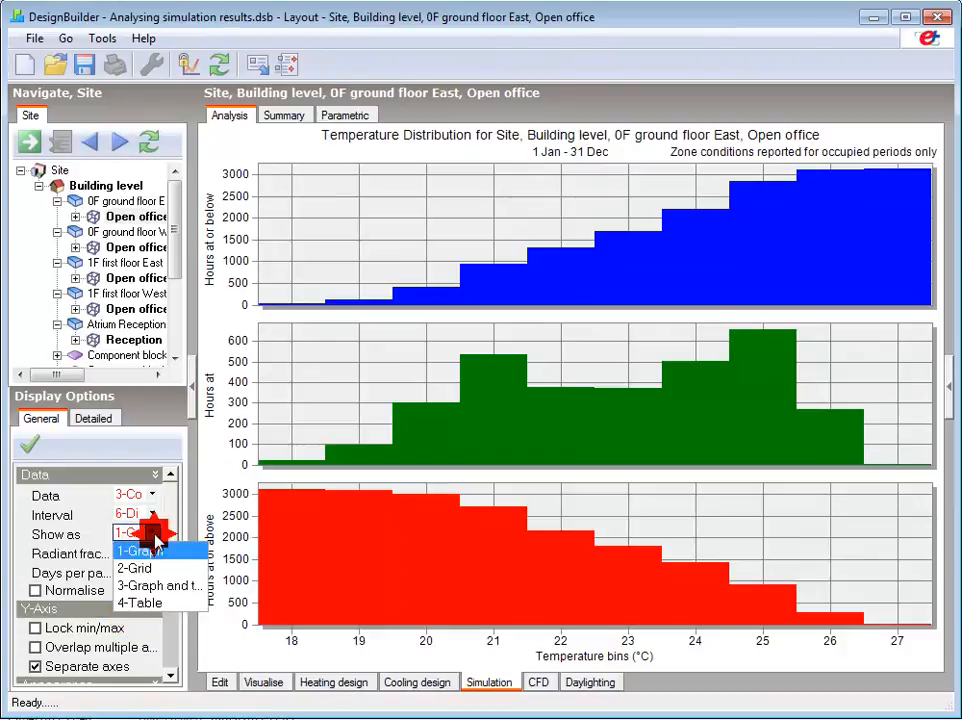
left_click(155, 587)
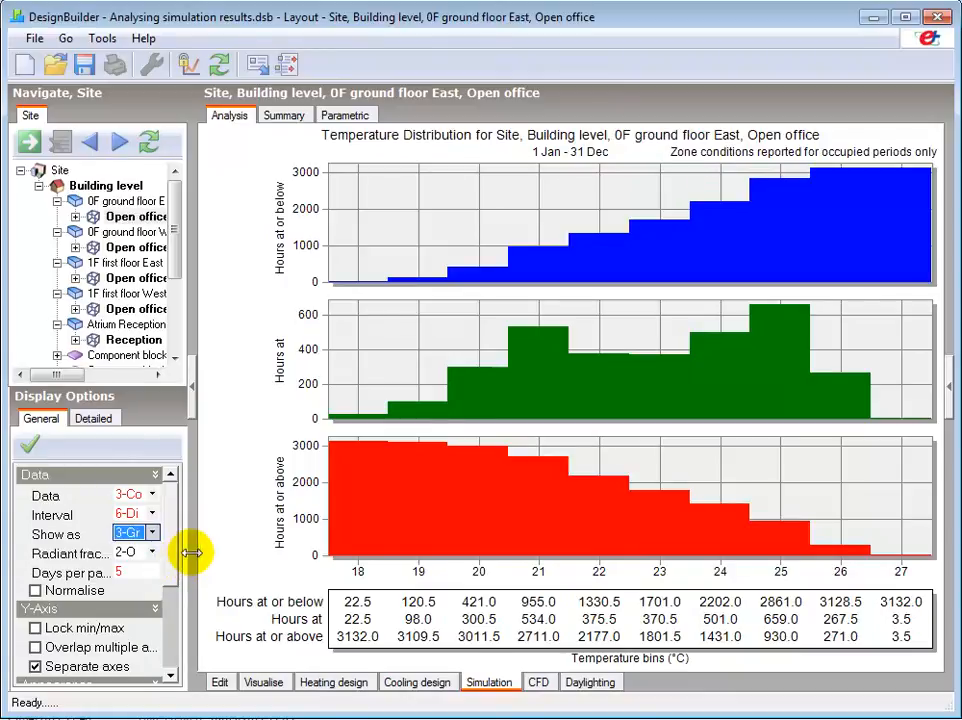
left_click(158, 556)
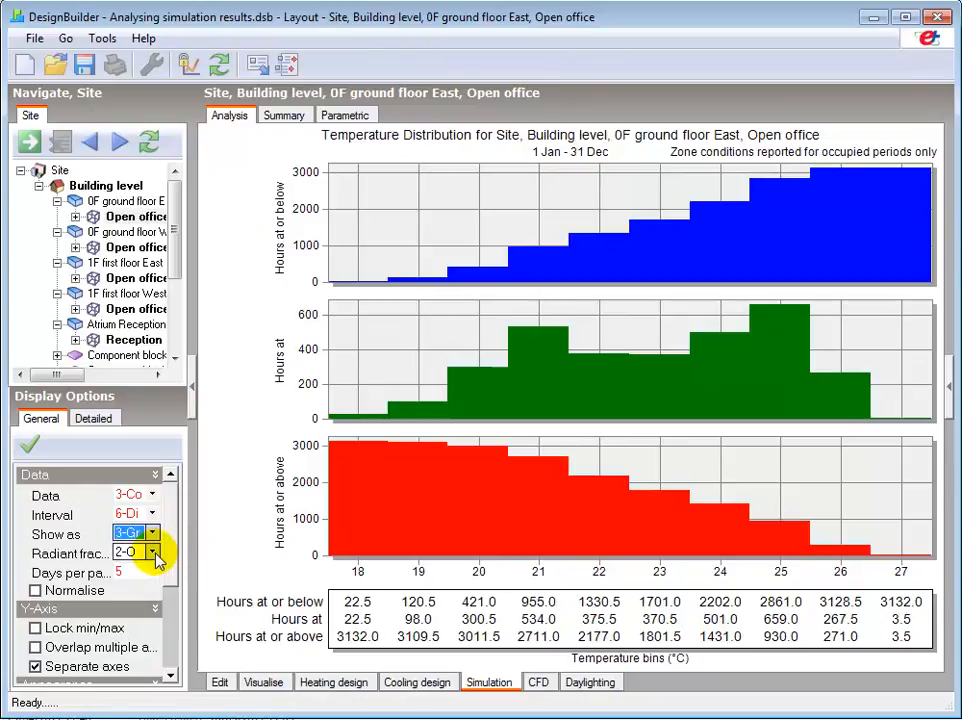
left_click(153, 552)
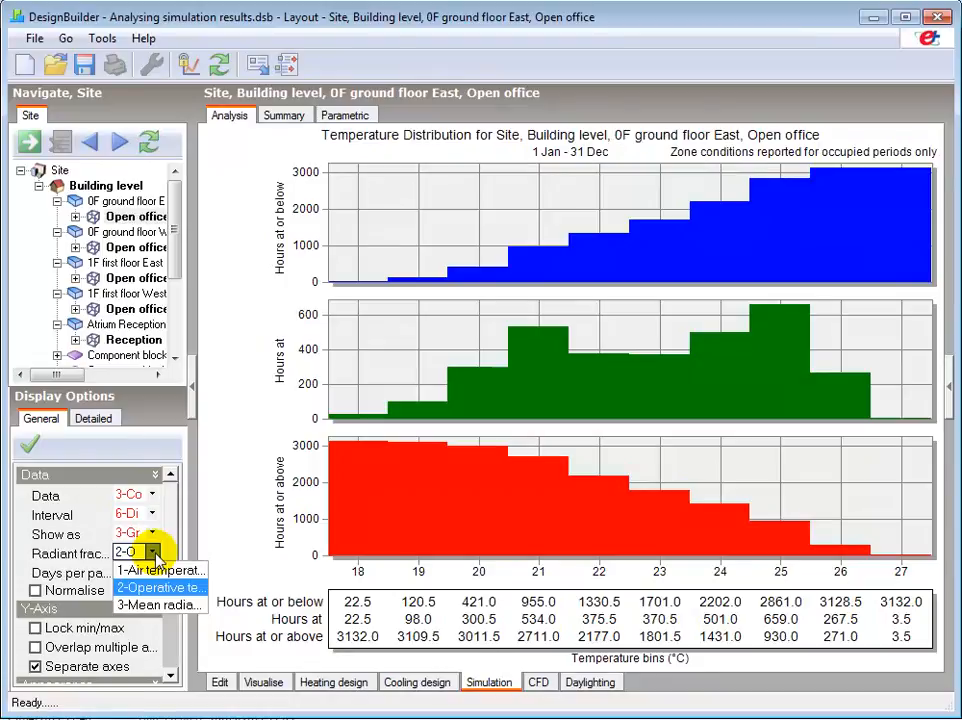
left_click(152, 553)
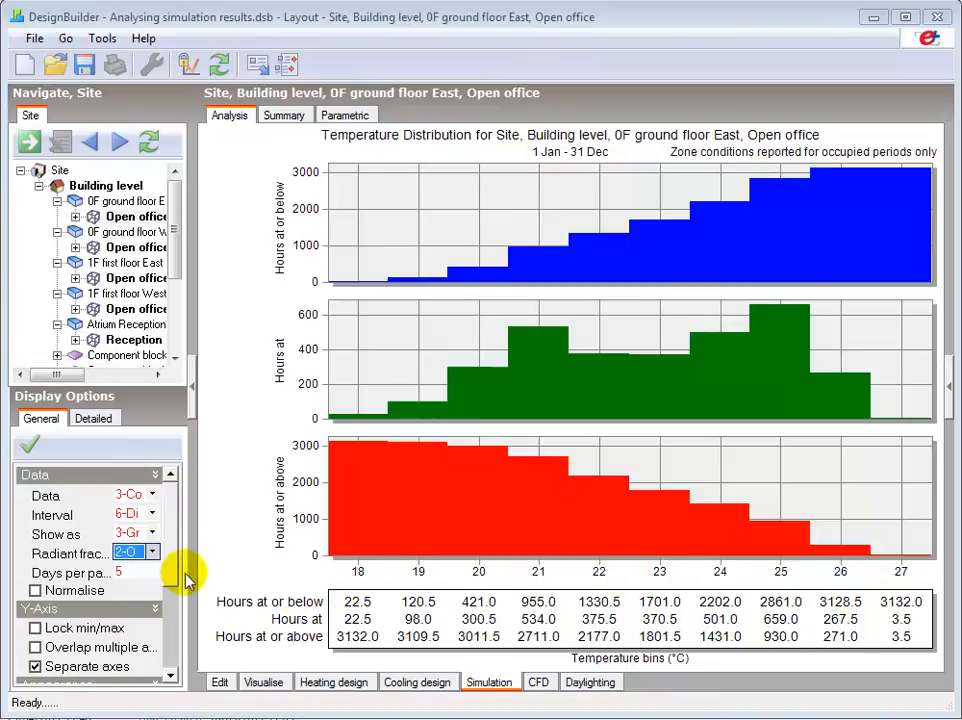
left_click(151, 552)
left_click(151, 552)
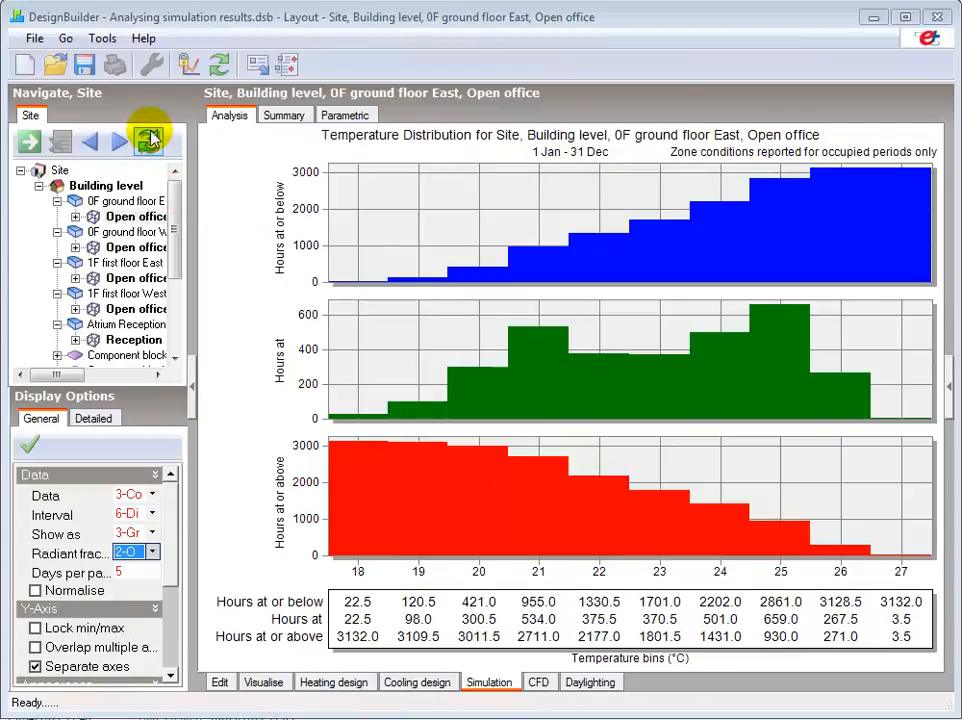
View the temperature distributions of the ground floor West and first floor East open offices
left_click(130, 248)
left_click(135, 279)
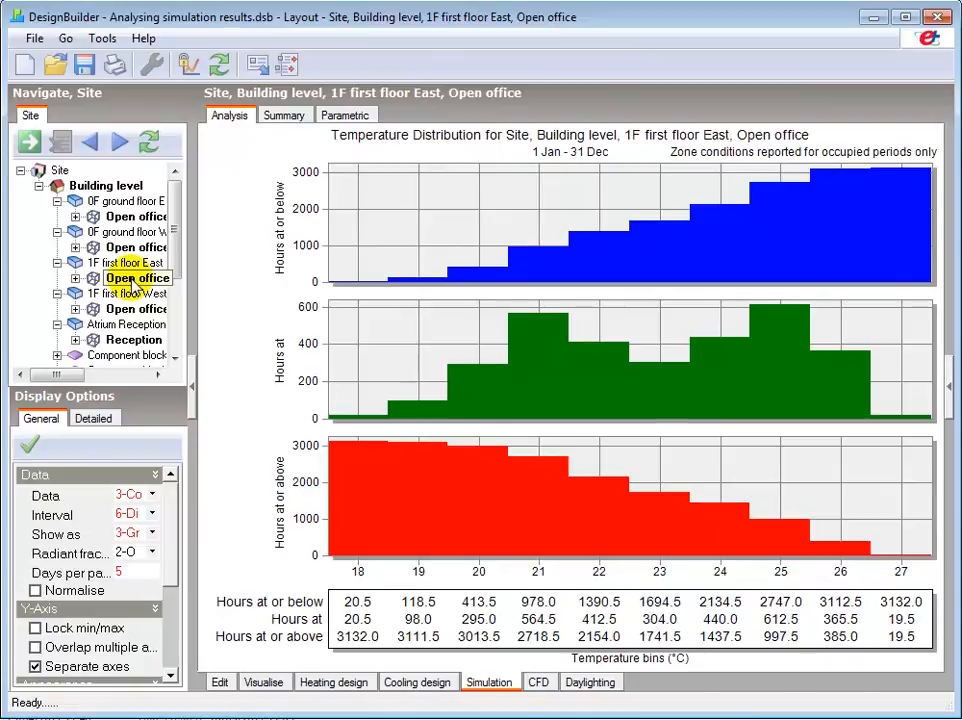